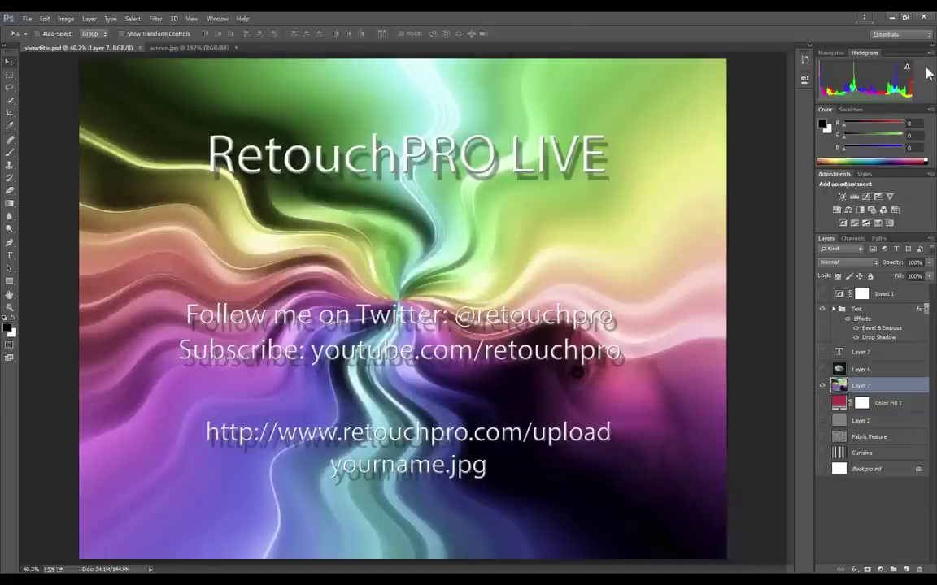
View the screen.jpg GoToWebinar screenshot, then return to the showtitle.psd title card
left_click(178, 49)
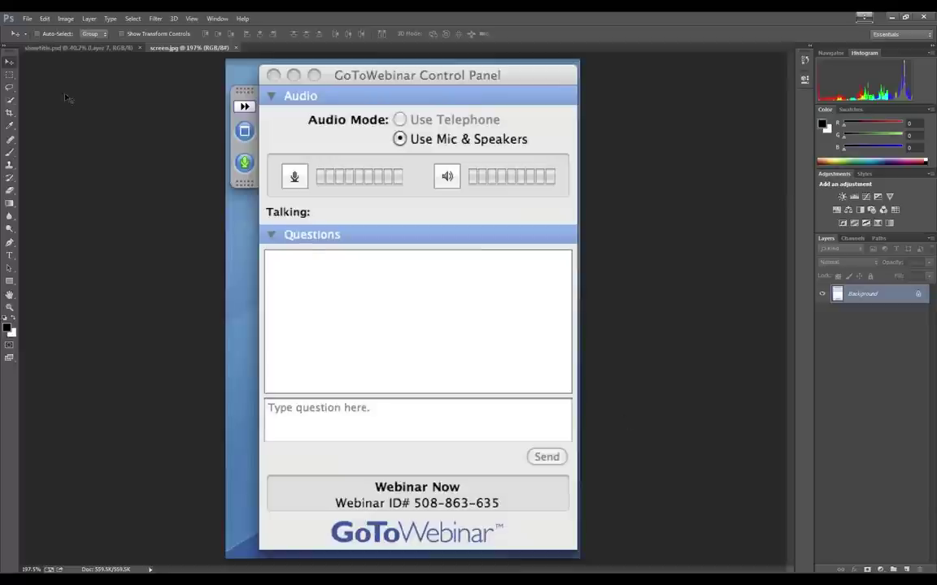
left_click(81, 48)
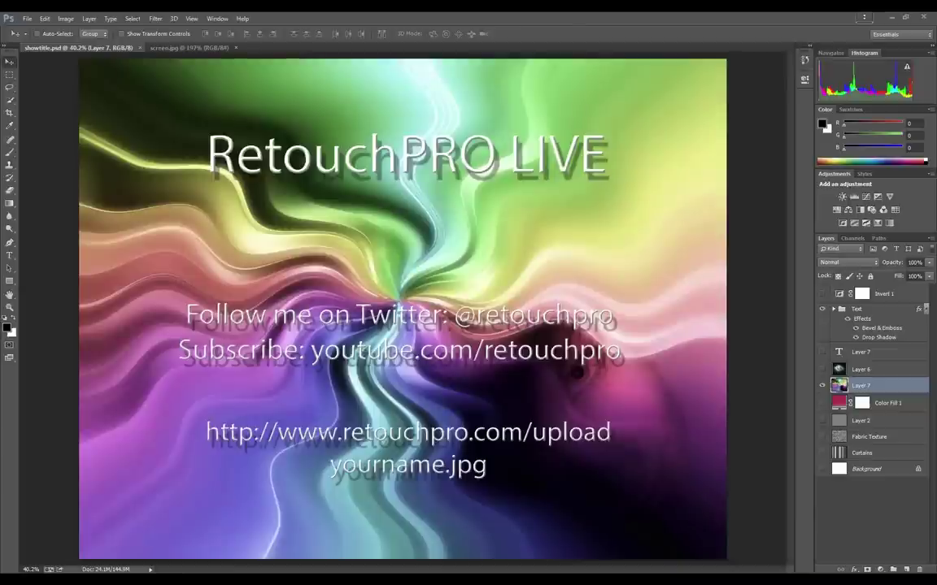
Switch from Photoshop to the browser showing the RetouchPRO Videos page
key("alt+Tab")
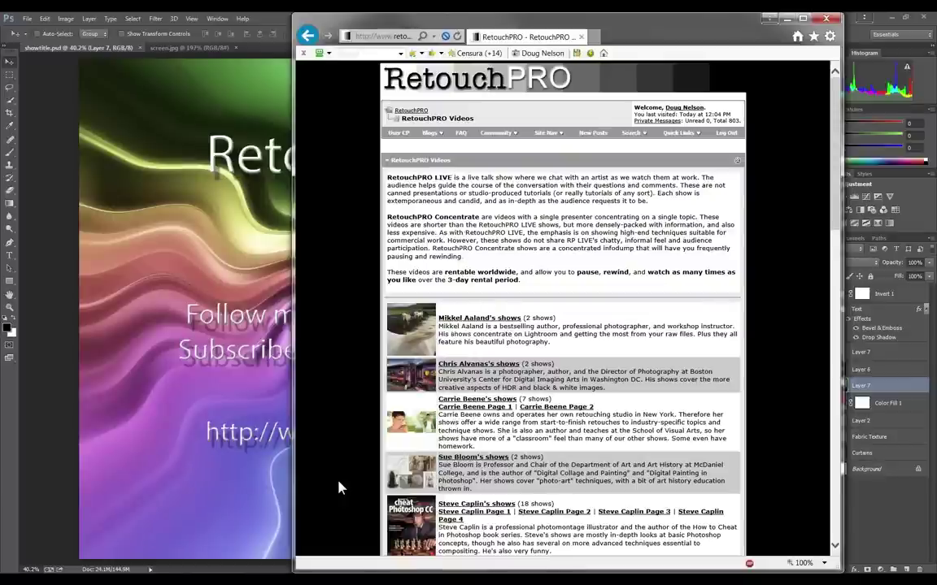
scroll(340, 488, "down", 1)
scroll(340, 488, "down", 1)
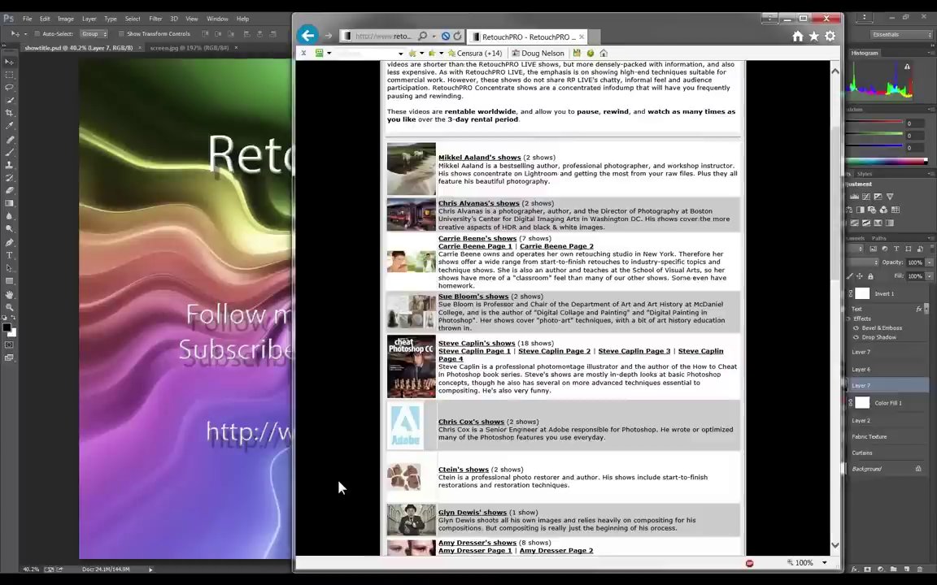
scroll(340, 488, "down", 4)
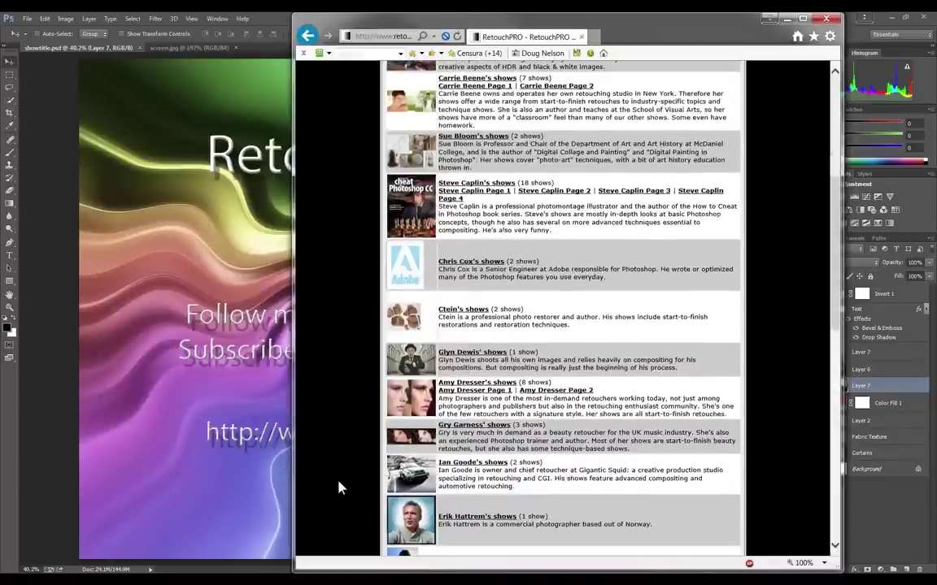
scroll(340, 488, "down", 2)
scroll(340, 488, "down", 2)
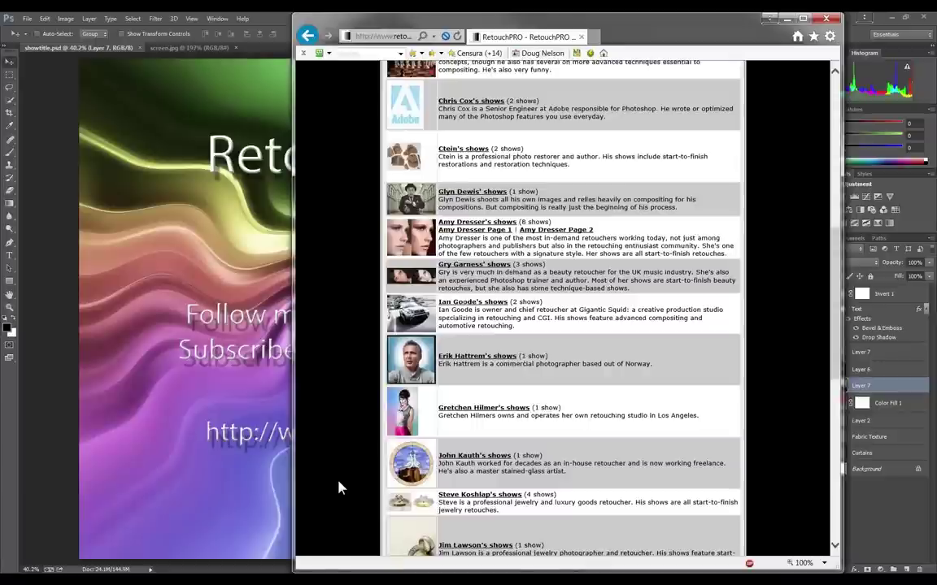
scroll(339, 488, "down", 3)
scroll(340, 488, "down", 3)
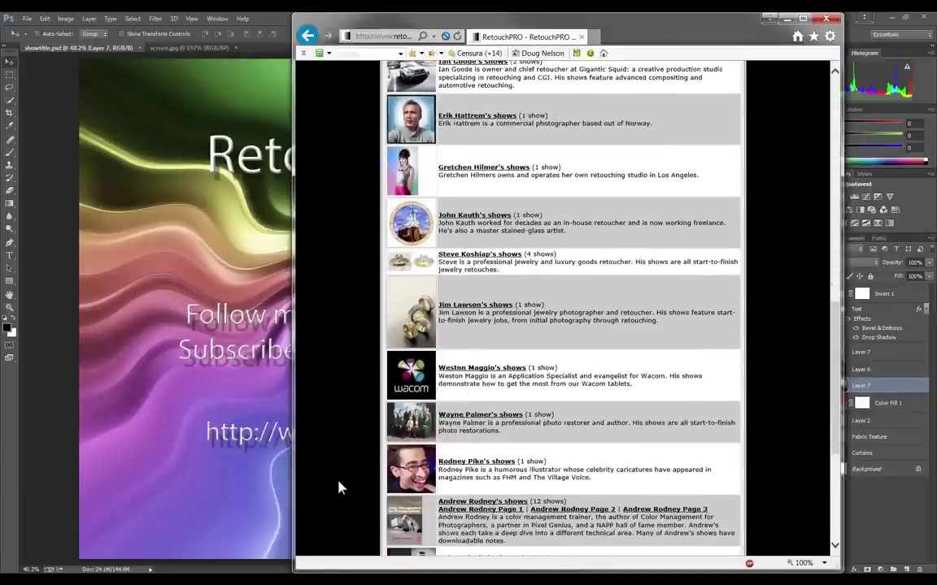
scroll(340, 488, "down", 2)
scroll(340, 487, "down", 2)
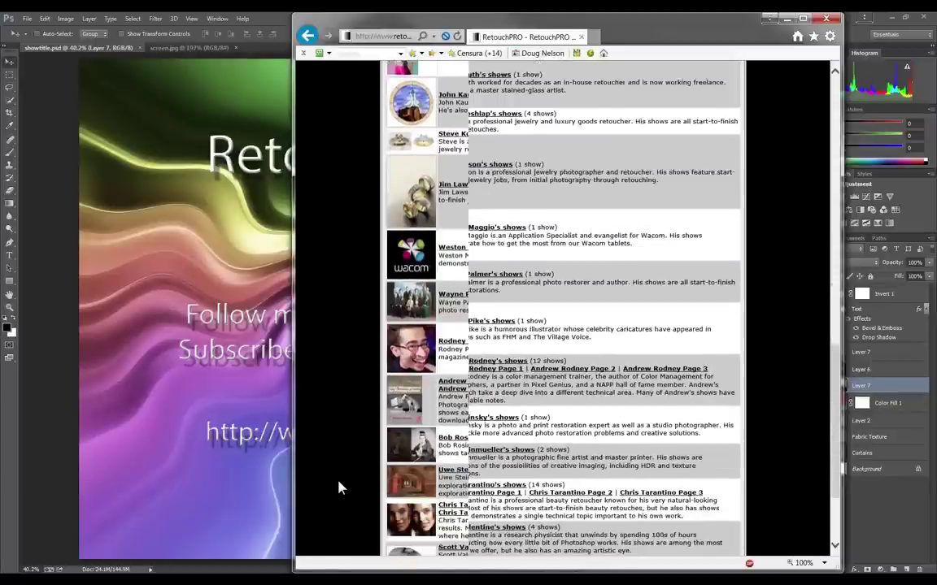
scroll(340, 487, "down", 1)
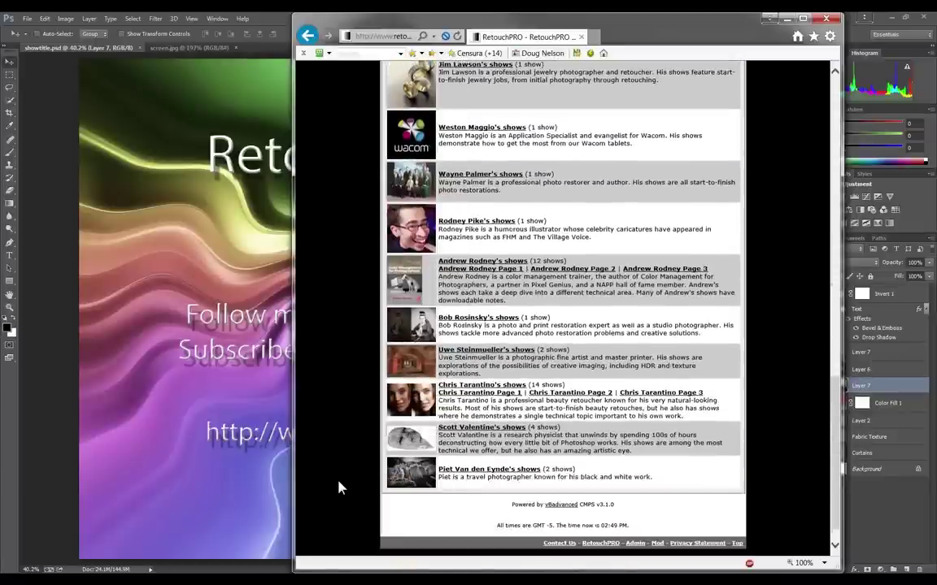
scroll(345, 485, "up", 3)
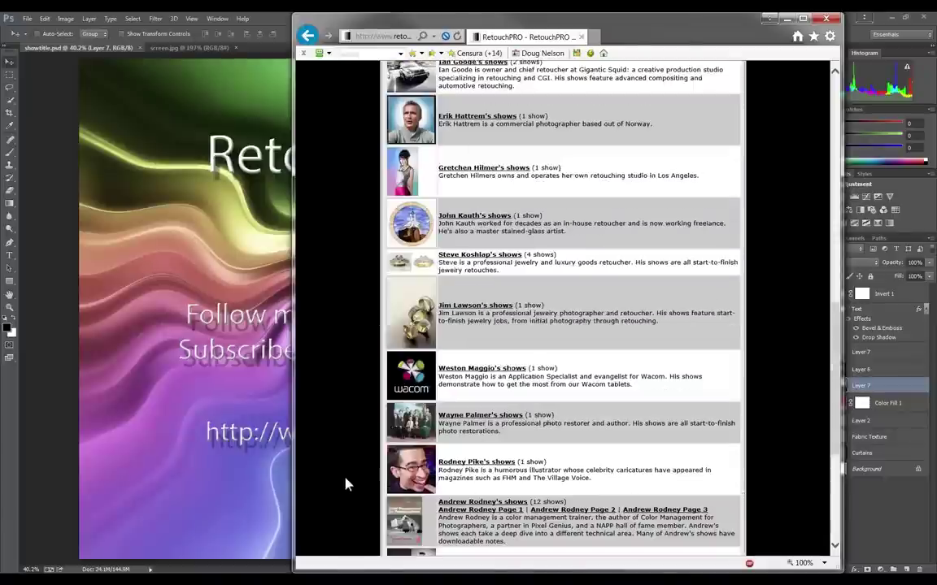
scroll(344, 486, "up", 3)
scroll(344, 485, "up", 2)
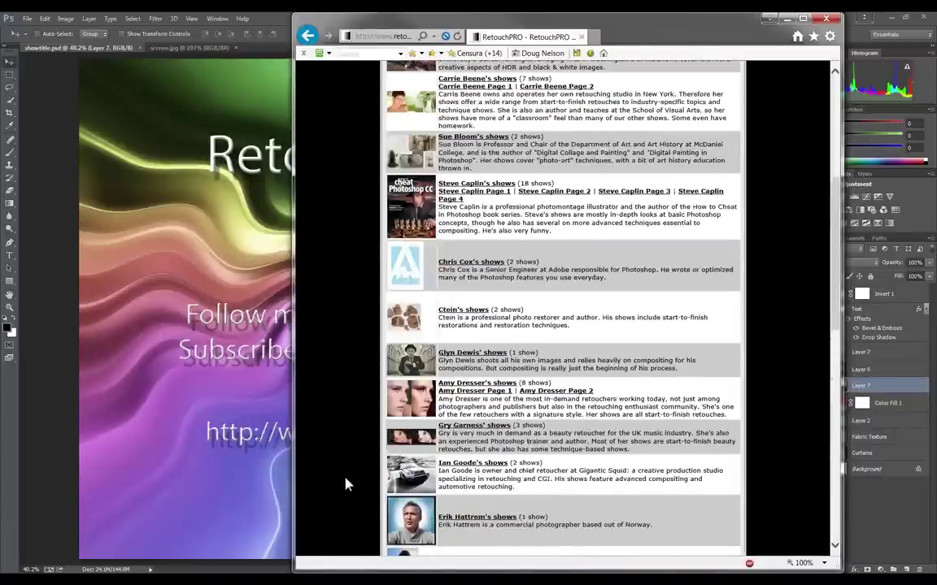
scroll(345, 486, "up", 1)
scroll(345, 486, "up", 2)
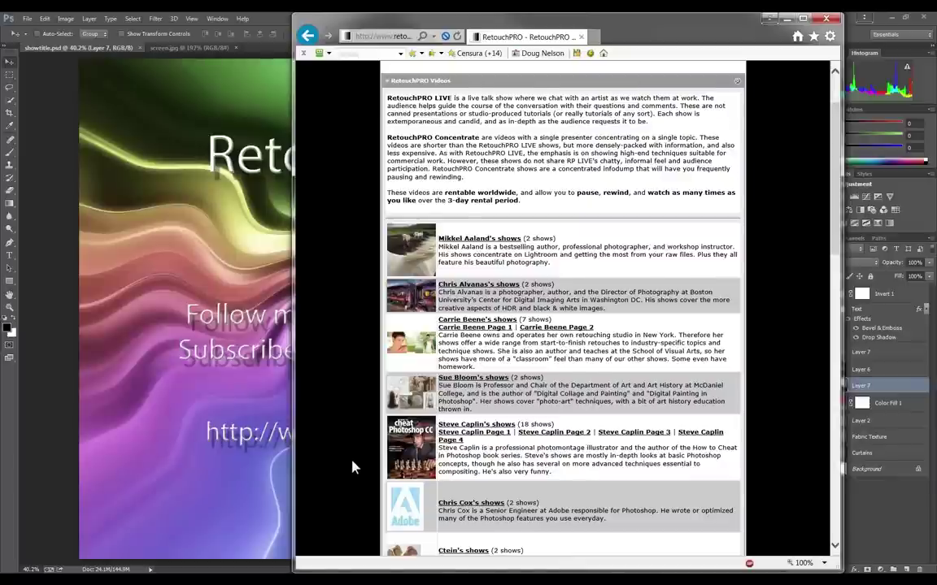
scroll(353, 467, "down", 2)
scroll(352, 467, "down", 1)
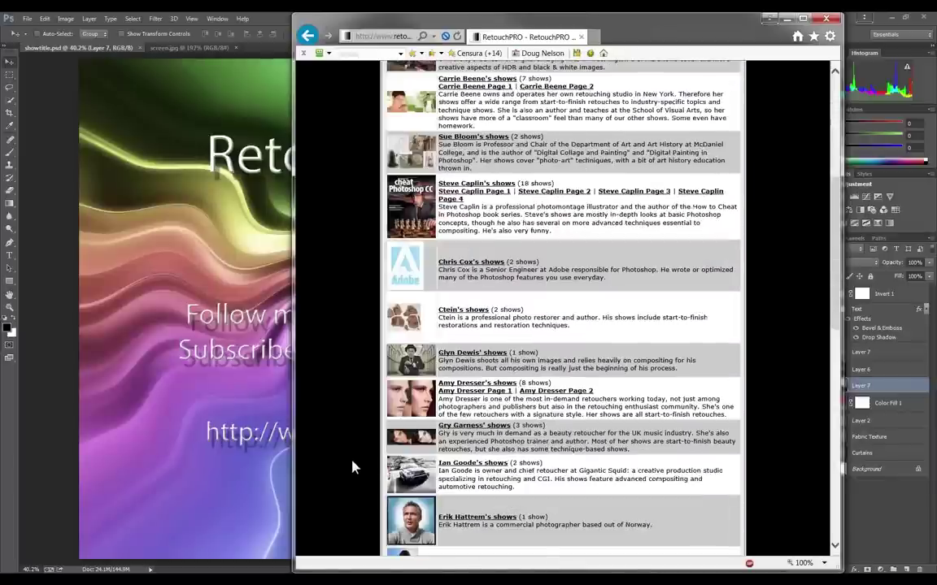
scroll(352, 467, "up", 4)
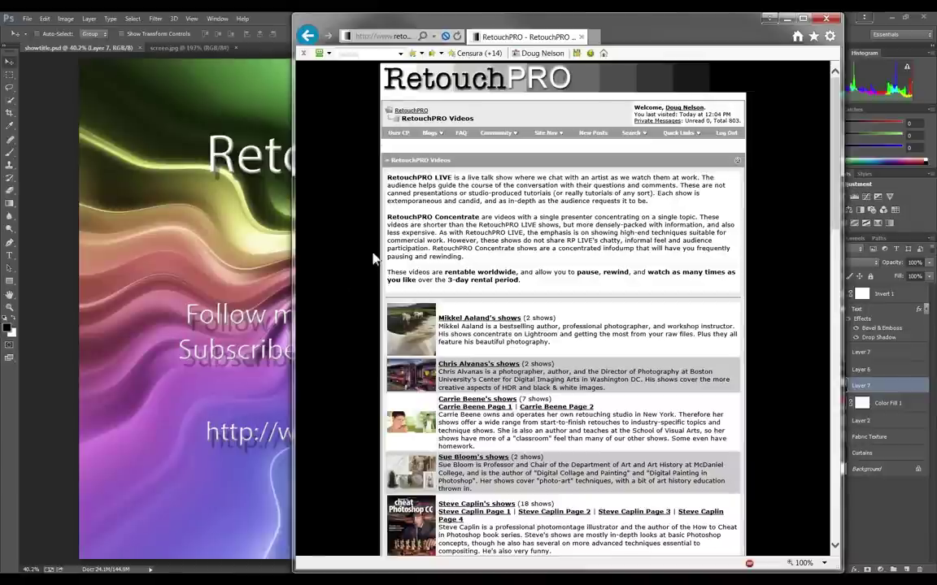
left_click(560, 140)
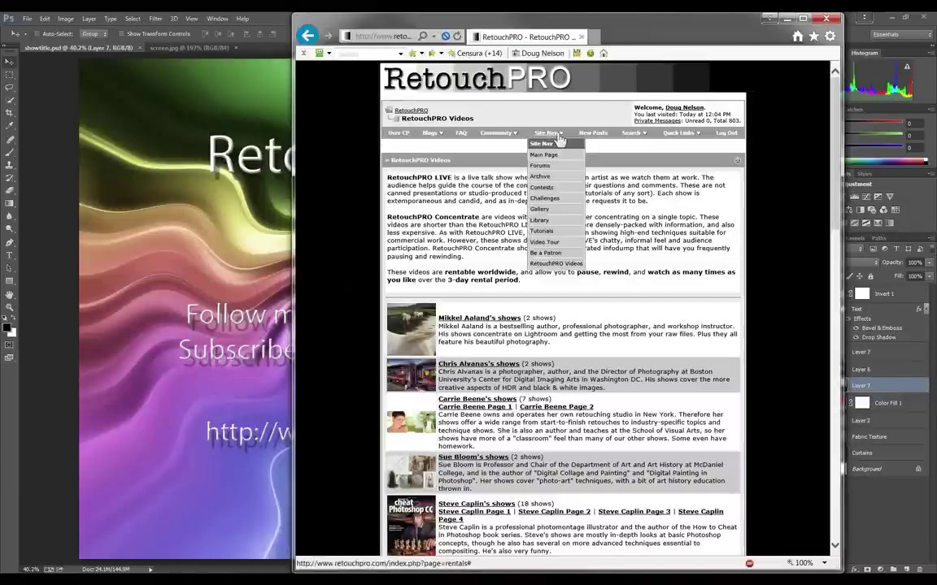
Open RetouchPRO's Be a Patron page, then return to Photoshop
left_click(572, 254)
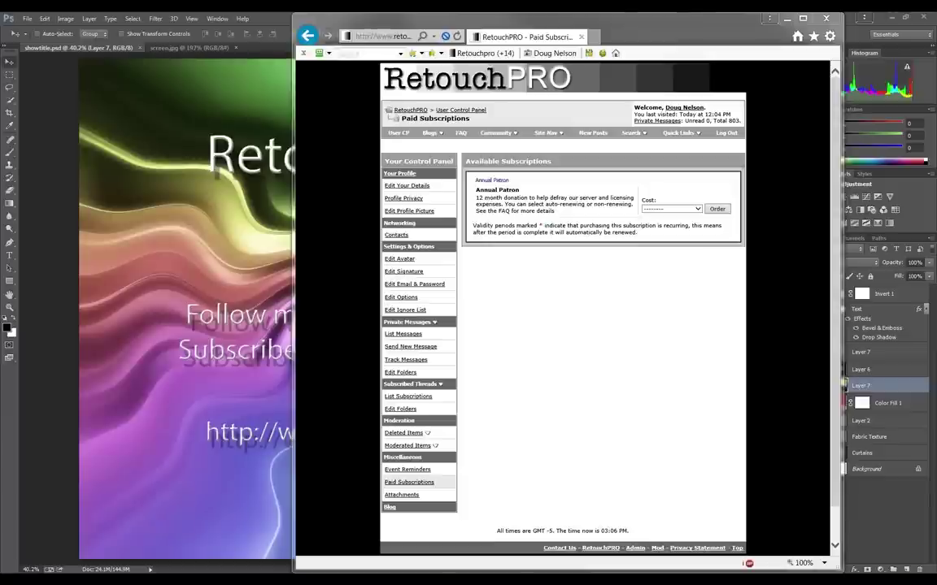
left_click(264, 24)
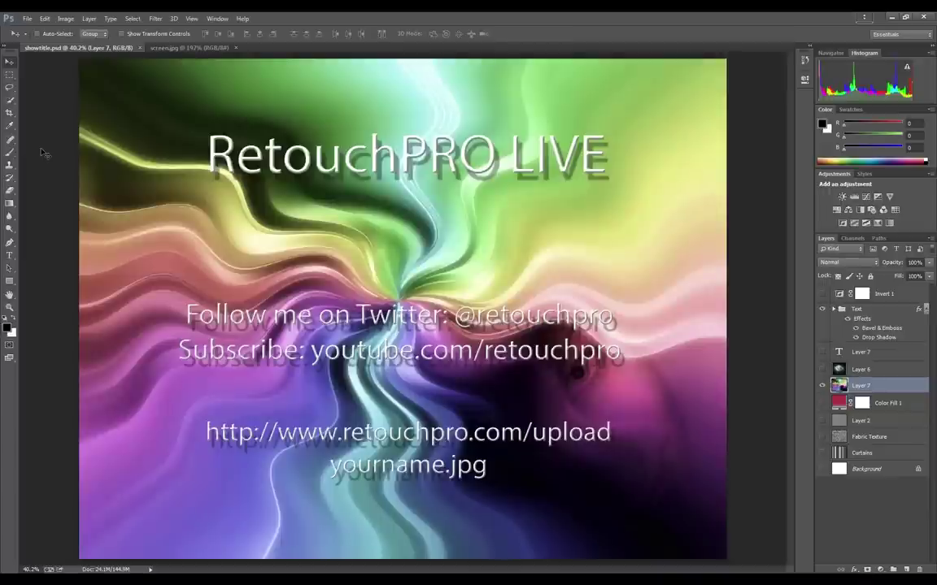
Close the showtitle.psd and screen.jpg documents
left_click(139, 47)
left_click(110, 48)
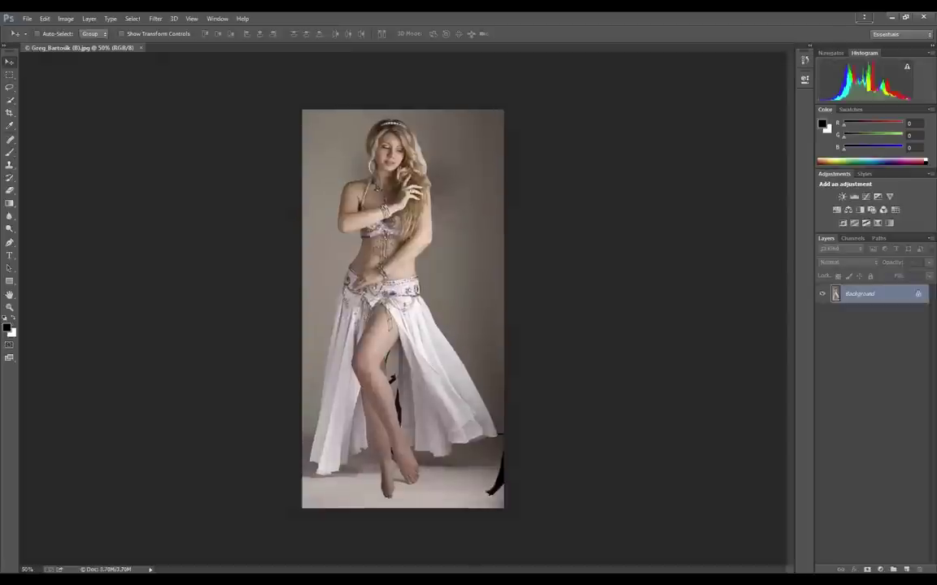
Fit the dancer photo to the window and load the (A) angel composite as a second tab
key("ctrl+0")
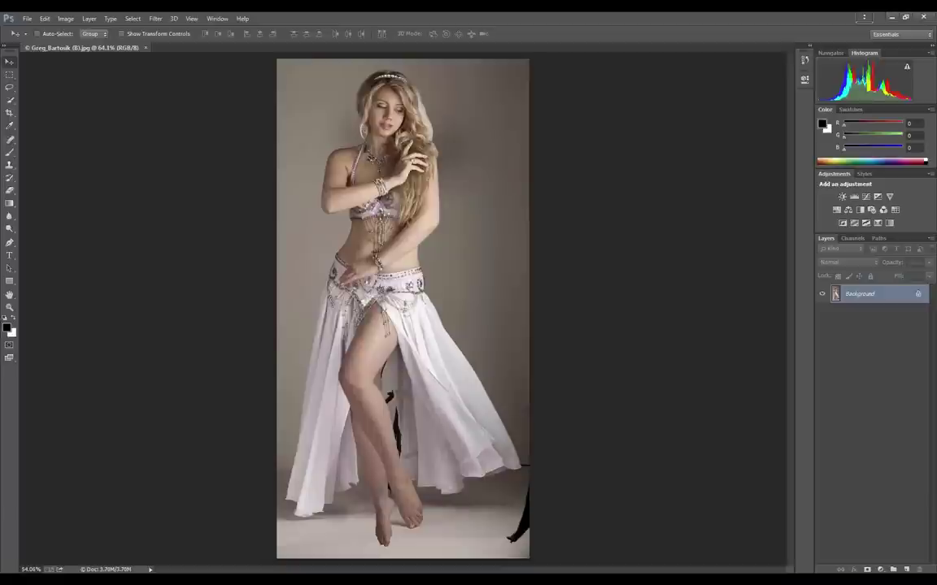
key("ctrl+0")
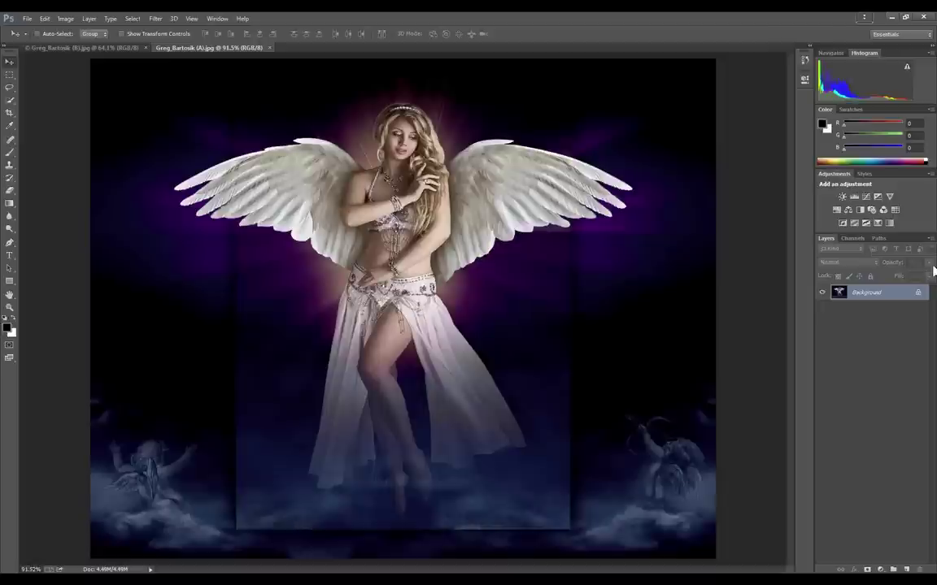
Alternate five times between the original dancer photo (B) and the angel-wings composite (A)
left_click(110, 48)
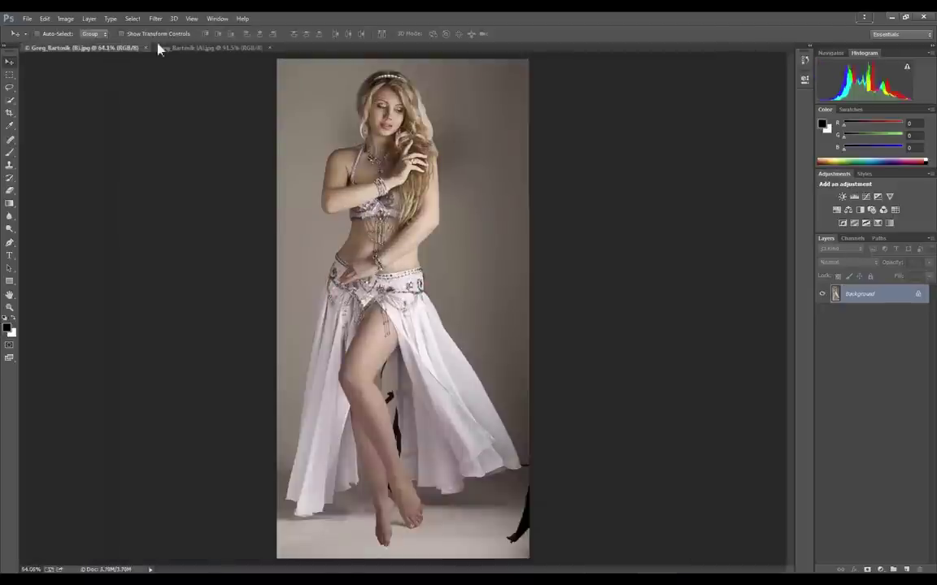
left_click(180, 48)
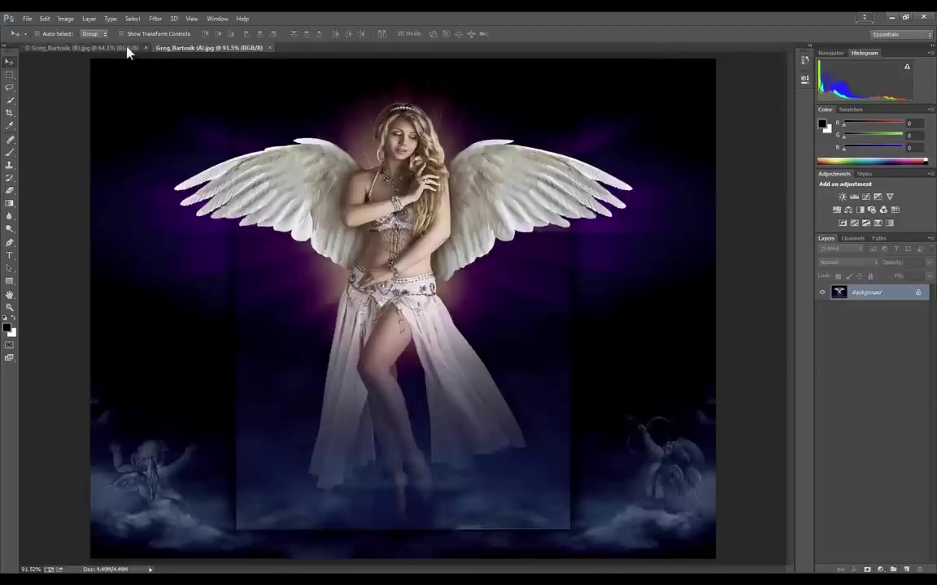
left_click(82, 48)
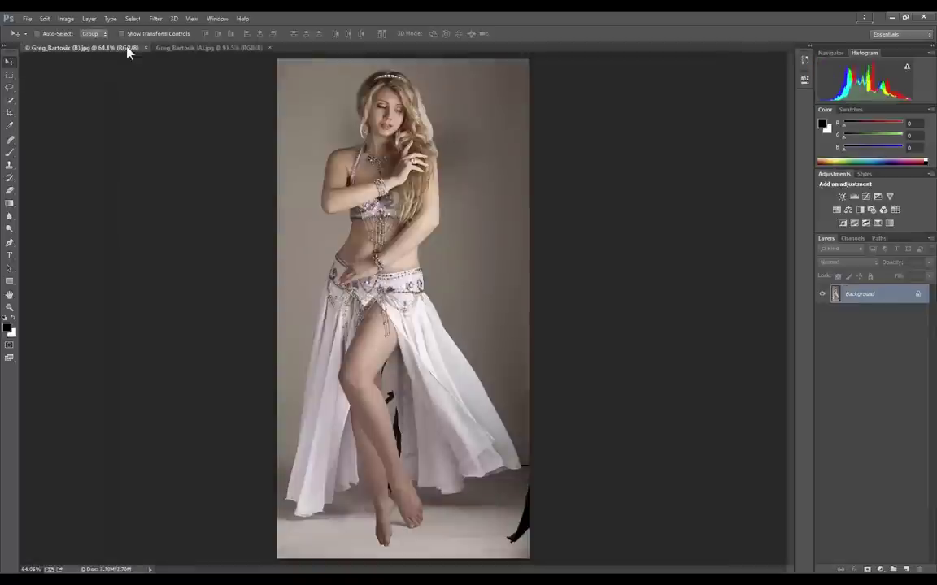
left_click(200, 48)
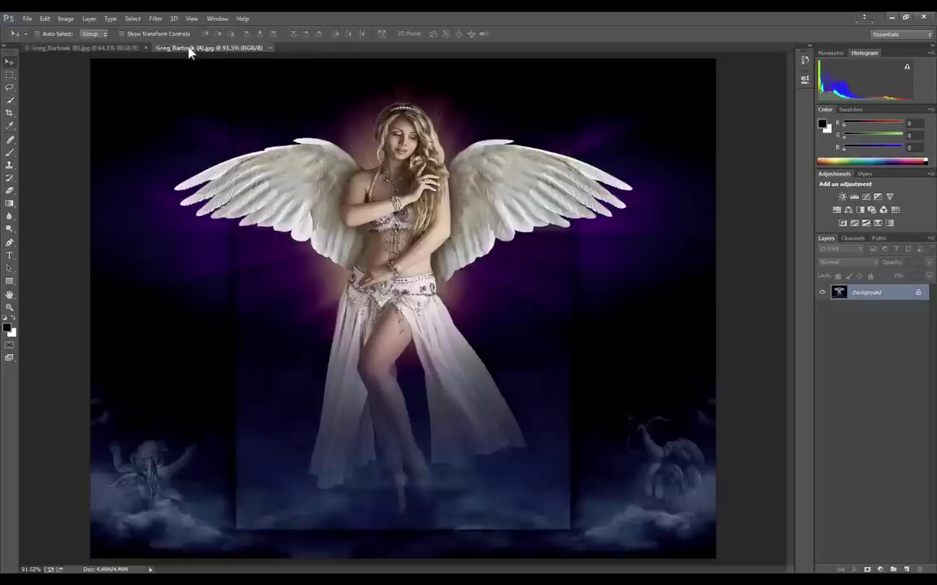
left_click(124, 52)
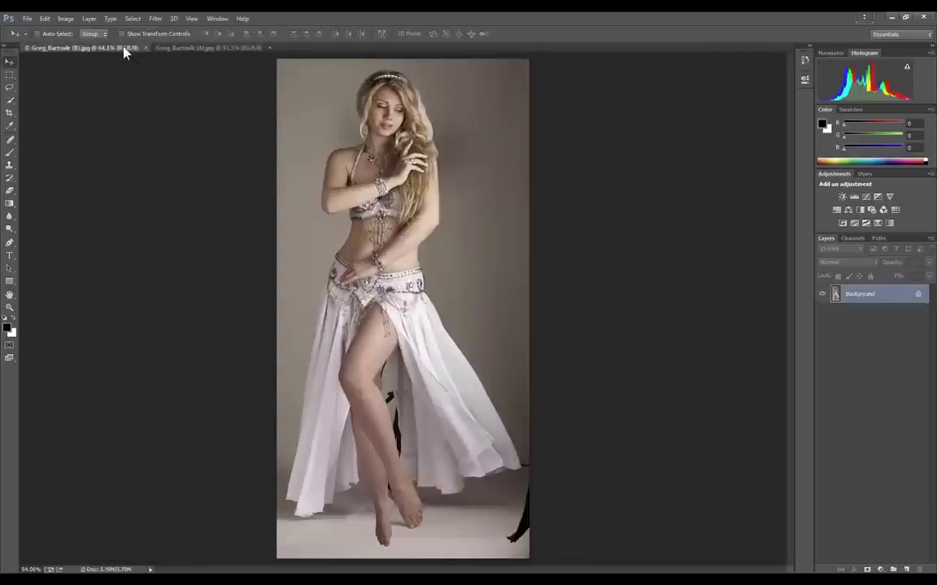
left_click(189, 50)
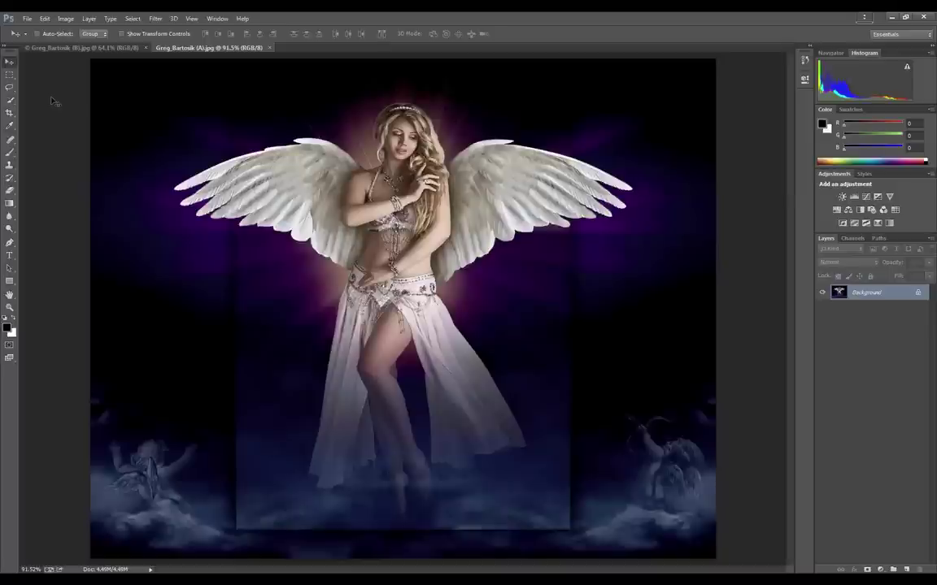
left_click(68, 48)
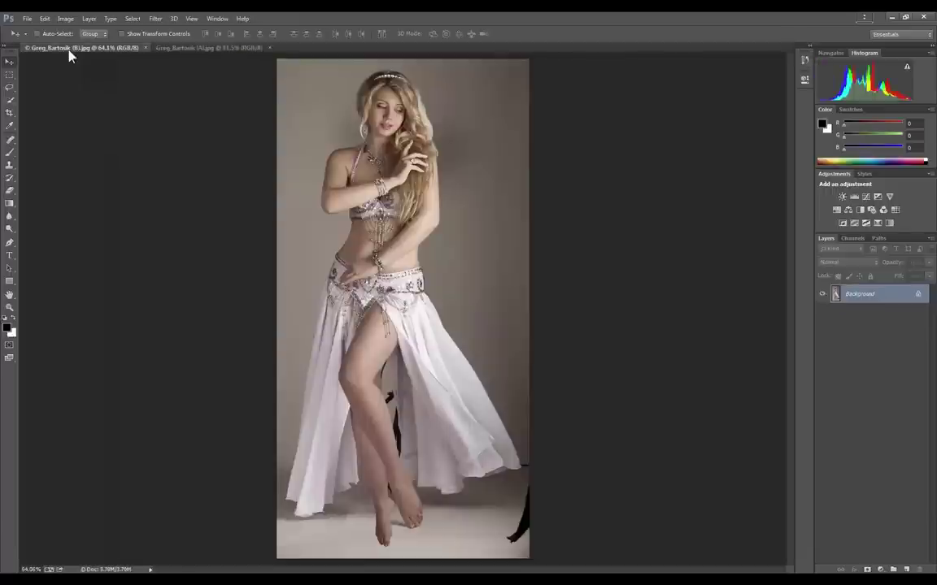
left_click(201, 48)
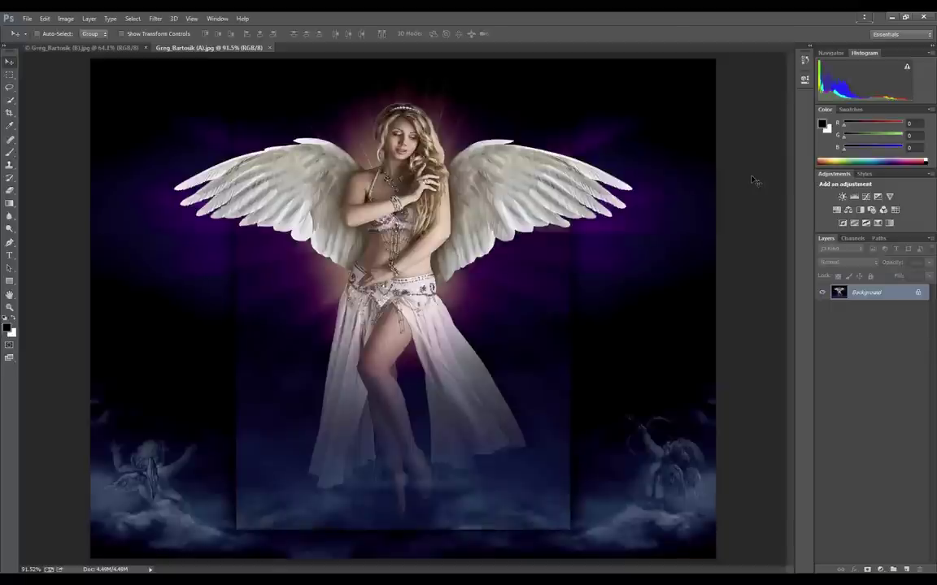
left_click(103, 50)
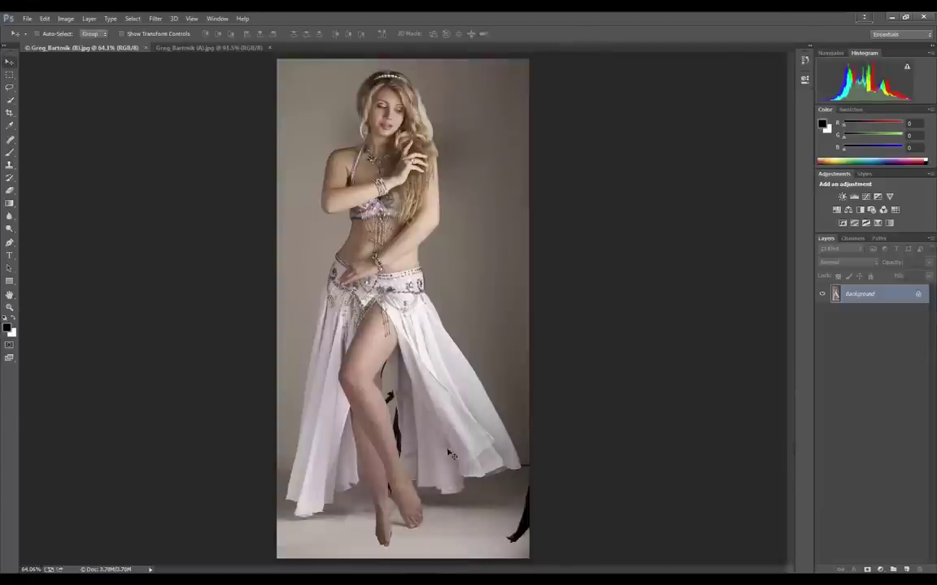
left_click(189, 46)
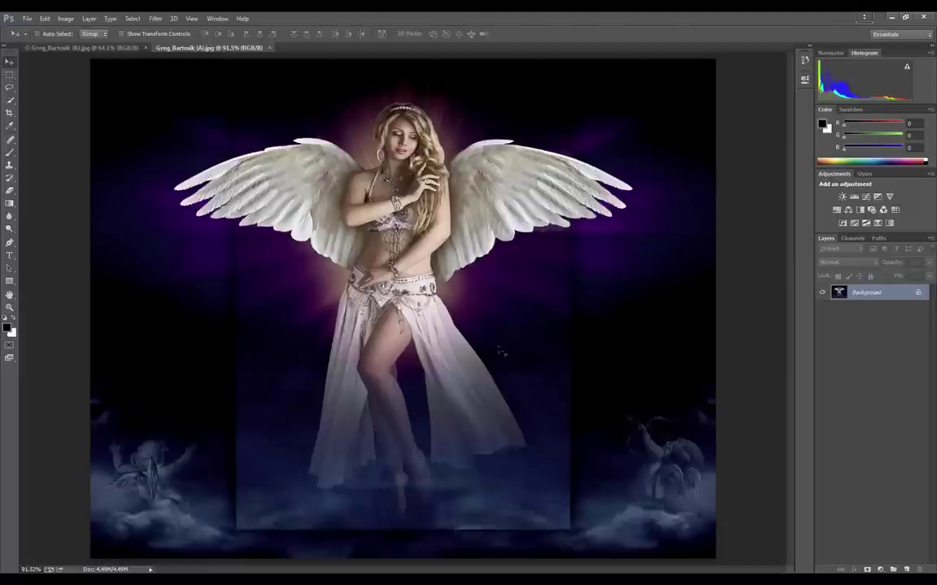
Close the angel-wings composite (A) document
left_click(269, 48)
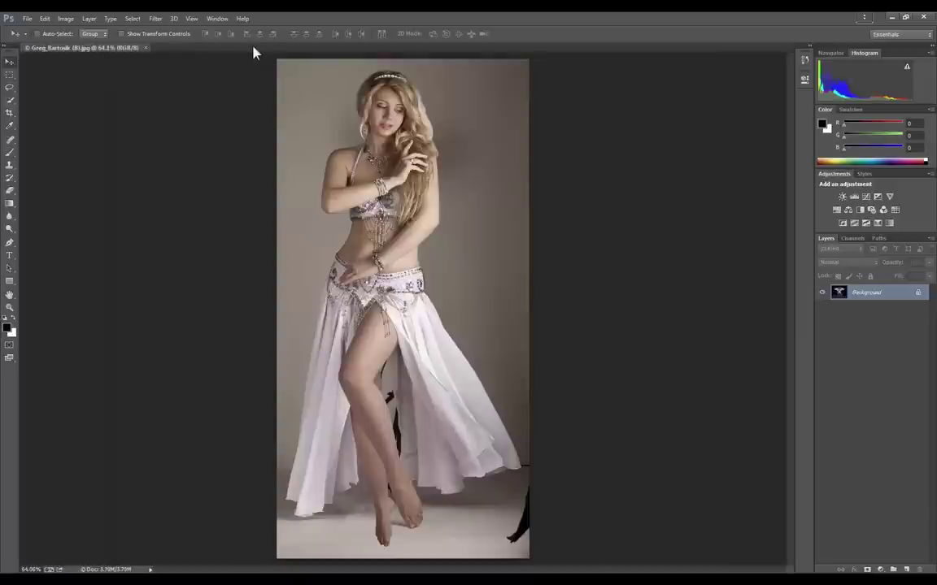
Close the dancer photo (B) and zoom in on the Guardians of the Sacred staircase artwork
left_click(147, 48)
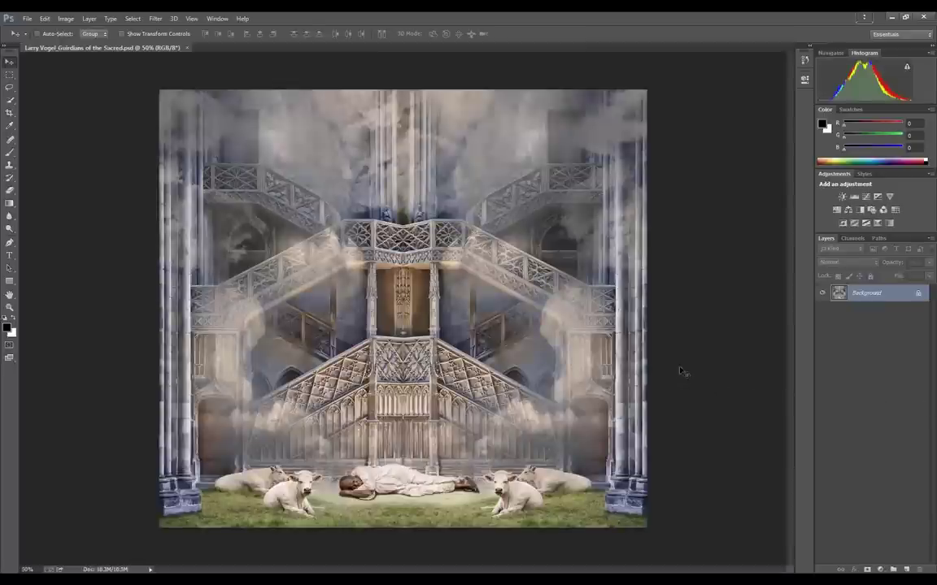
key("ctrl+plus")
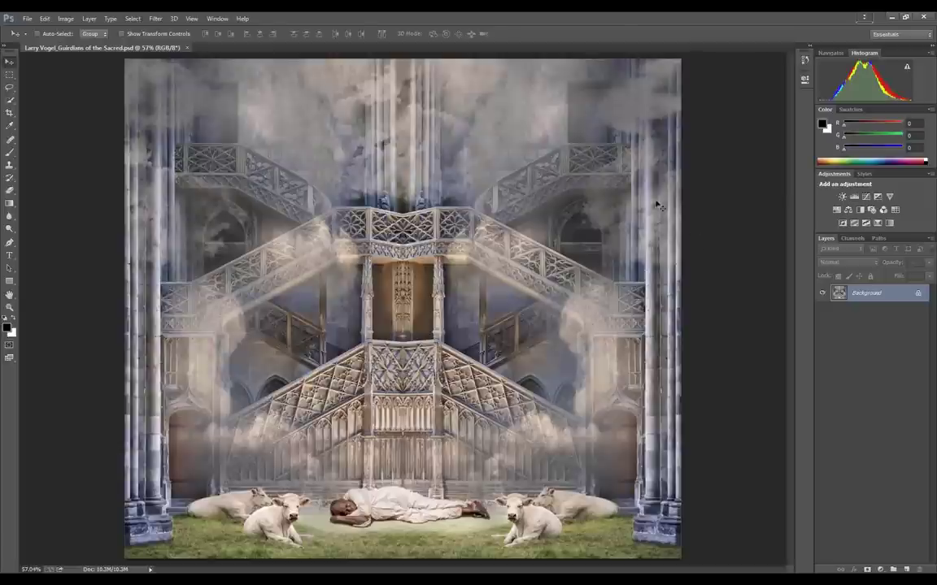
Close the Guardians of the Sacred cathedral composite
left_click(187, 48)
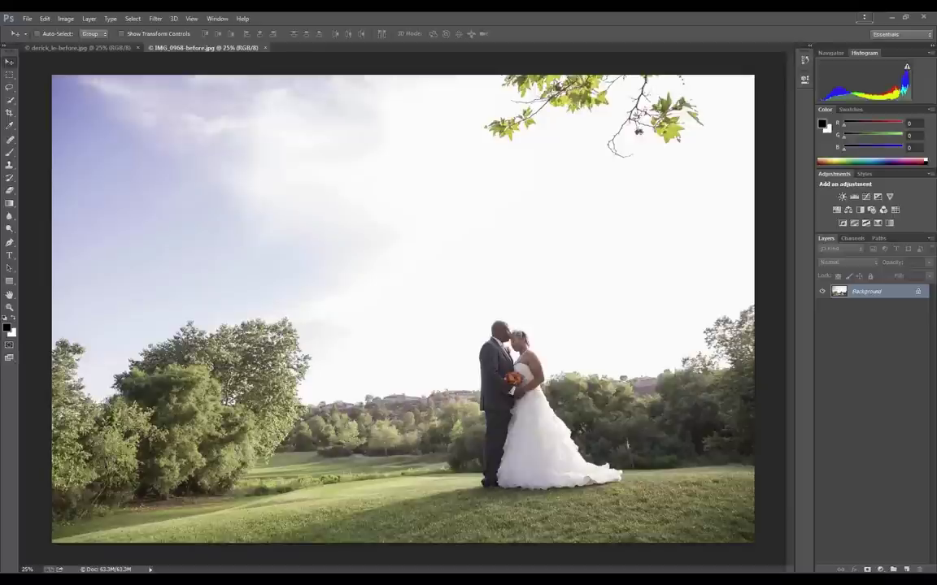
Flip between derick_le-before and IMG_0968-before photos, then close both documents
left_click(62, 48)
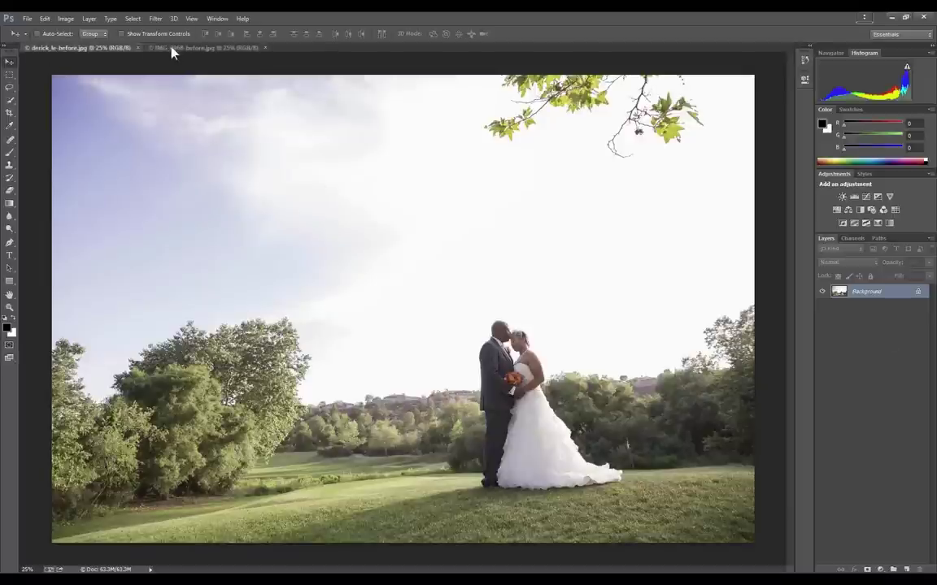
left_click(171, 48)
left_click(89, 48)
left_click(178, 48)
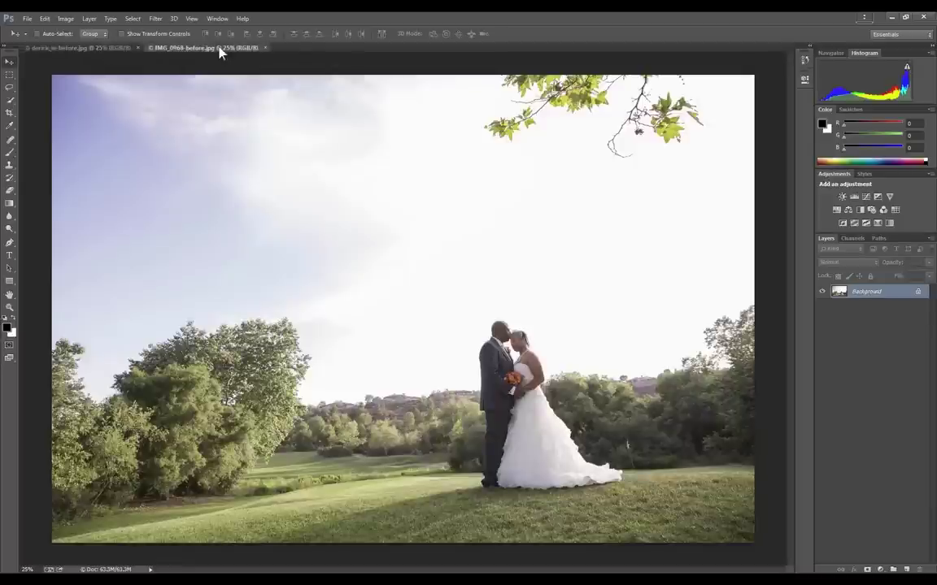
left_click(265, 48)
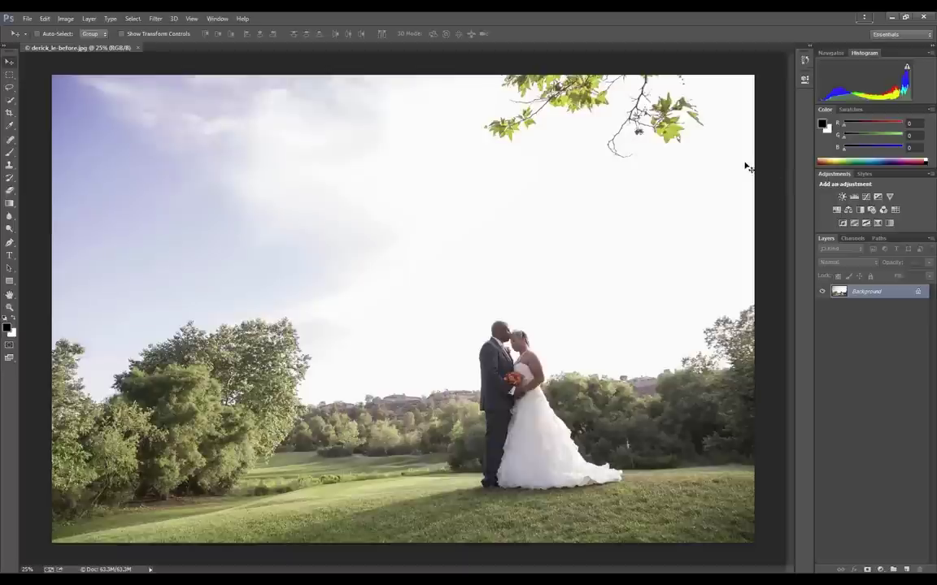
left_click(139, 48)
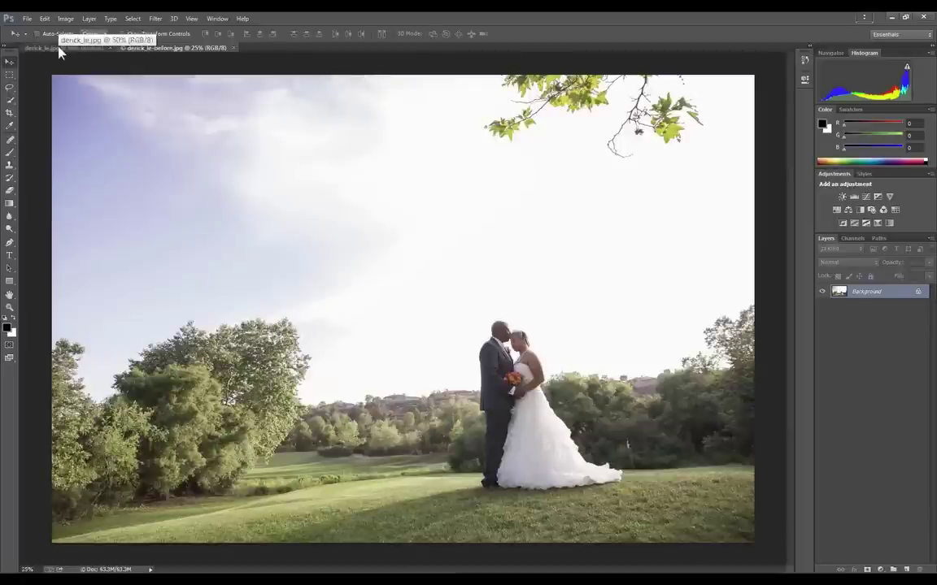
left_click(59, 48)
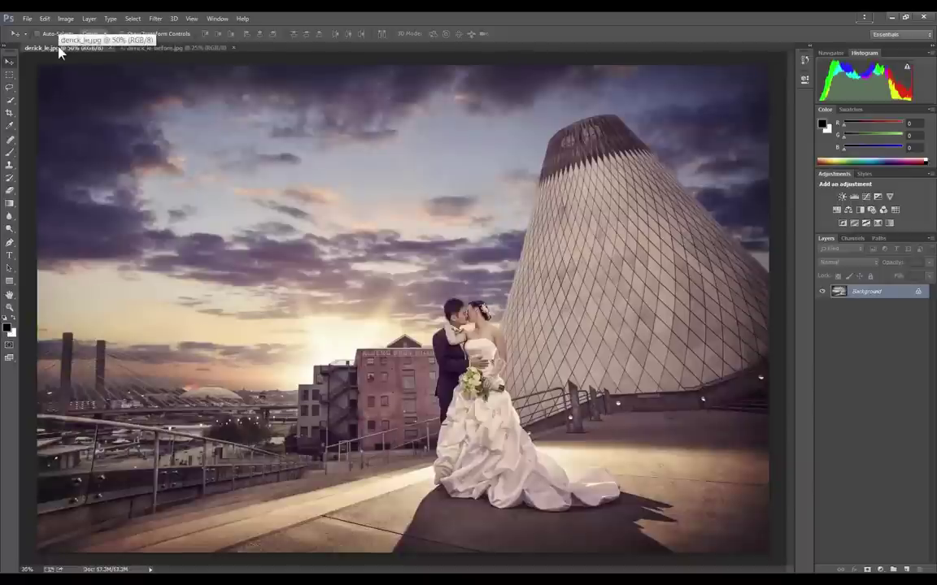
left_click(192, 51)
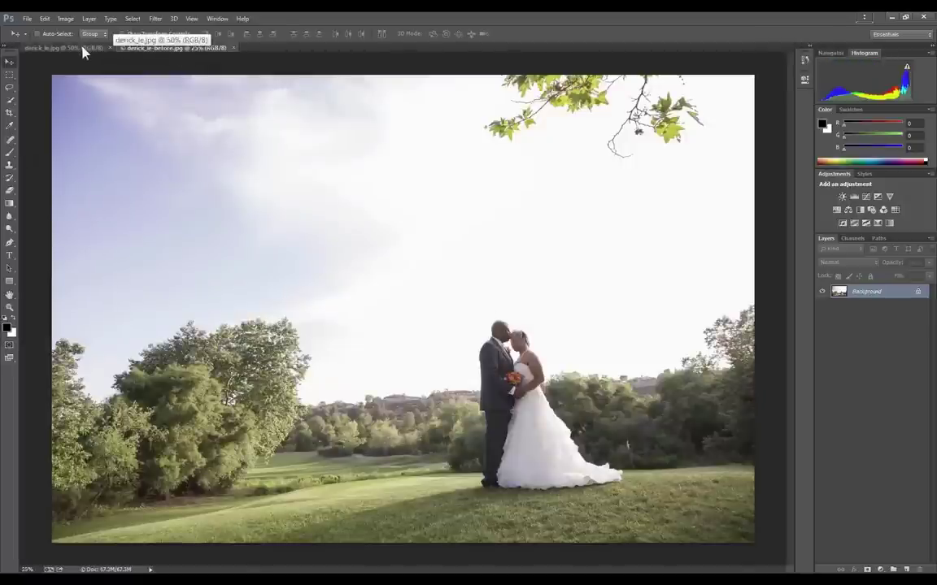
left_click(84, 49)
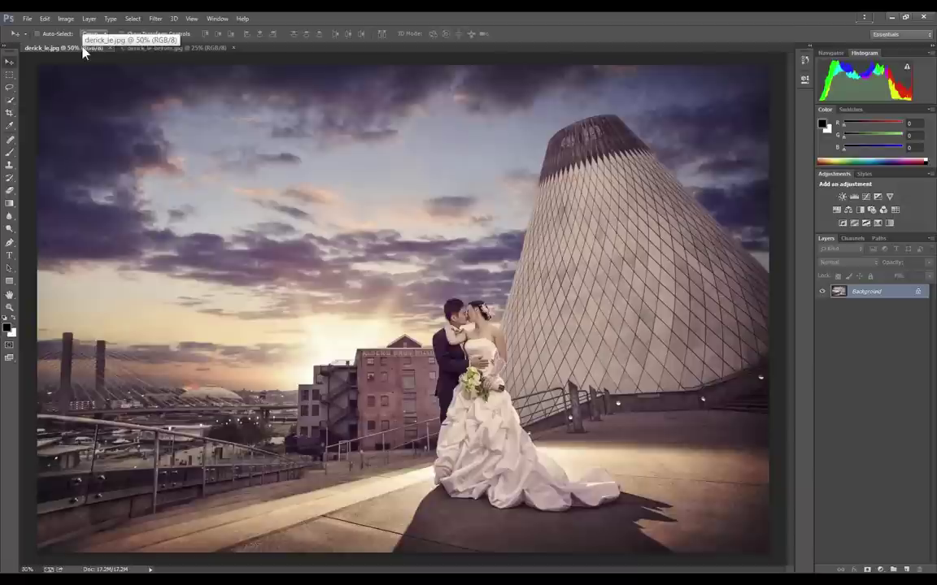
left_click(155, 49)
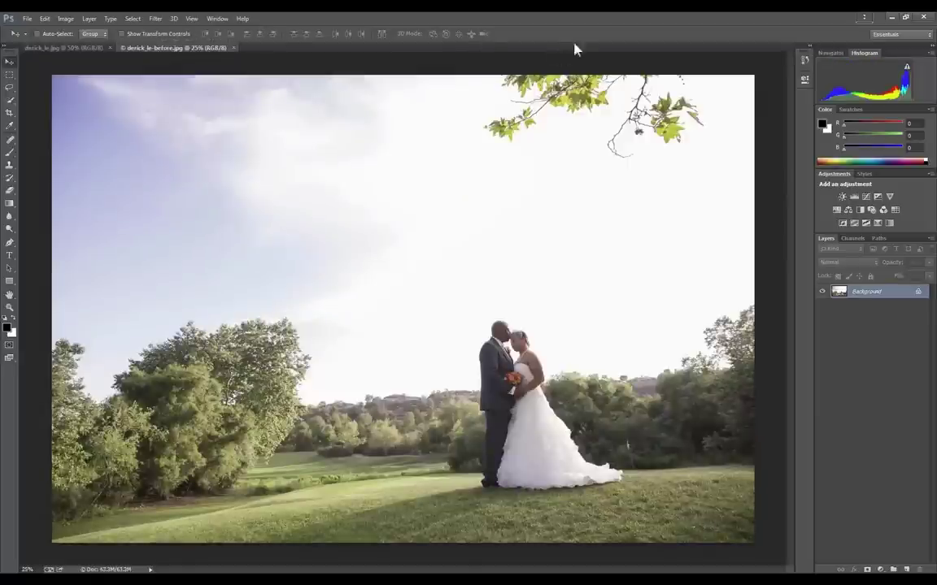
left_click(232, 48)
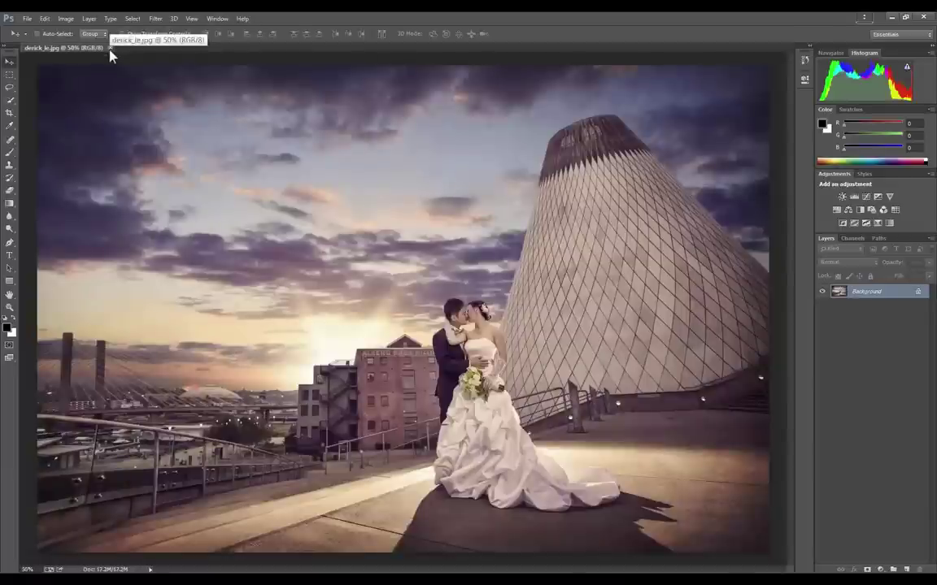
left_click(110, 47)
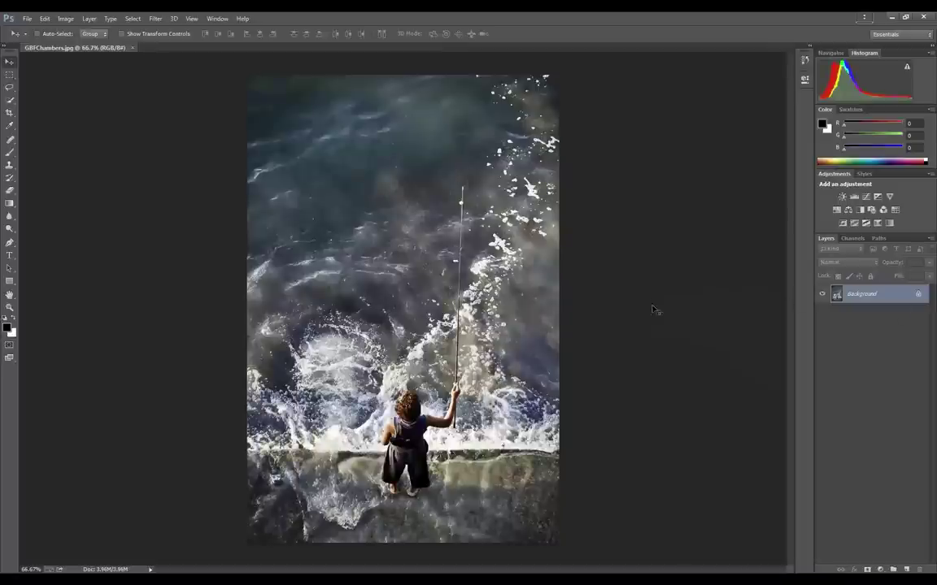
Zoom in one step on the GBFChambers.jpg fisherman photo
key("ctrl+plus")
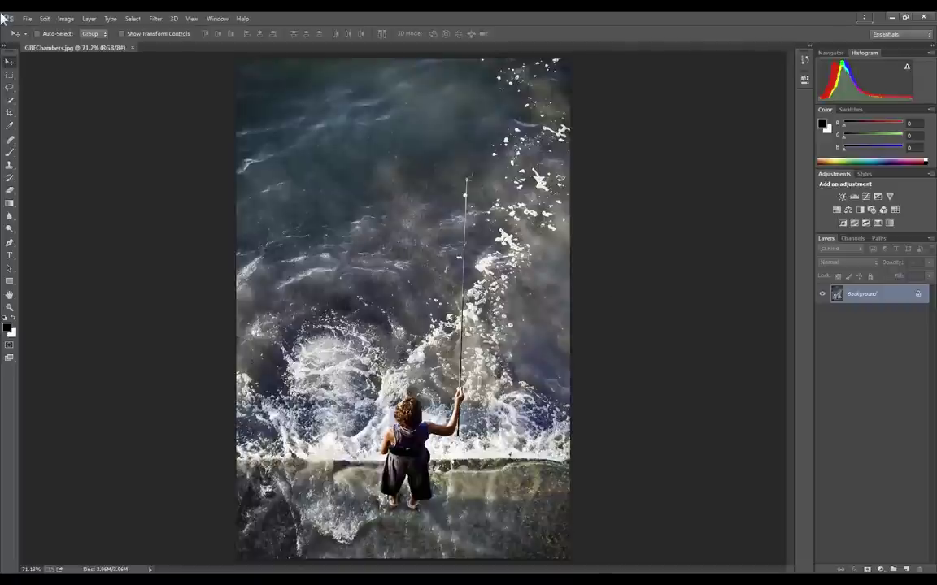
Close GBFChambers.jpg so only the MMChambers.jpg alley photo remains showing
left_click(131, 47)
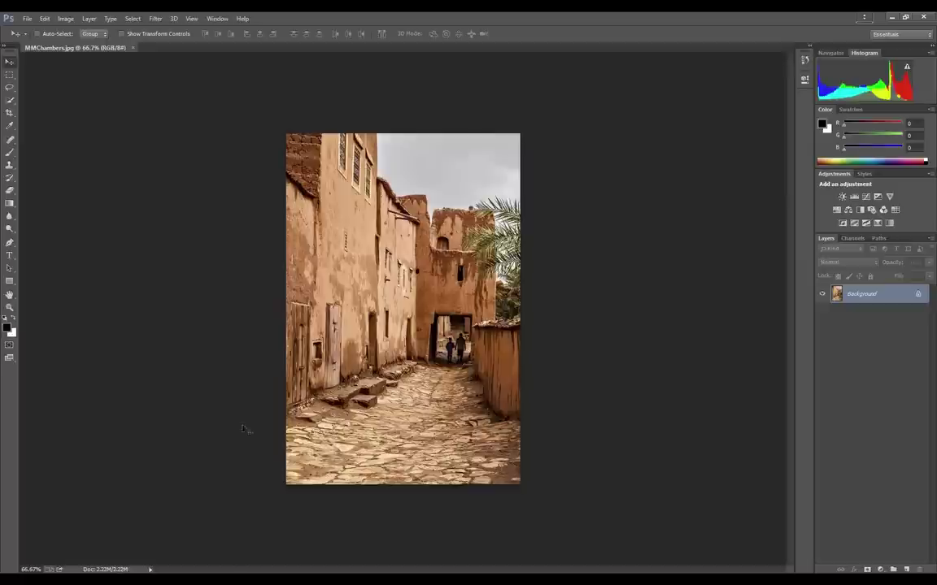
scroll(571, 371, "up", 3)
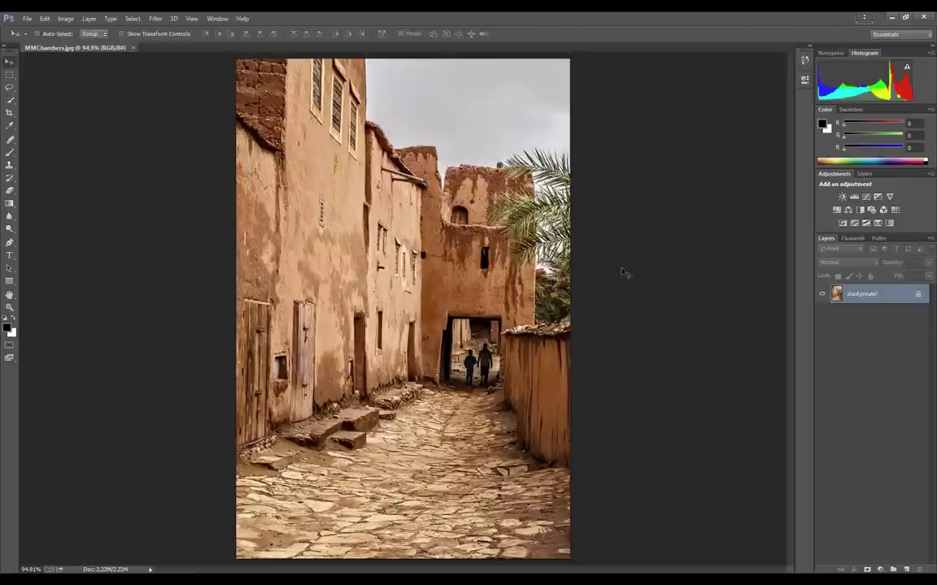
Open the Filter menu for the MMChambers.jpg alley photo
left_click(154, 19)
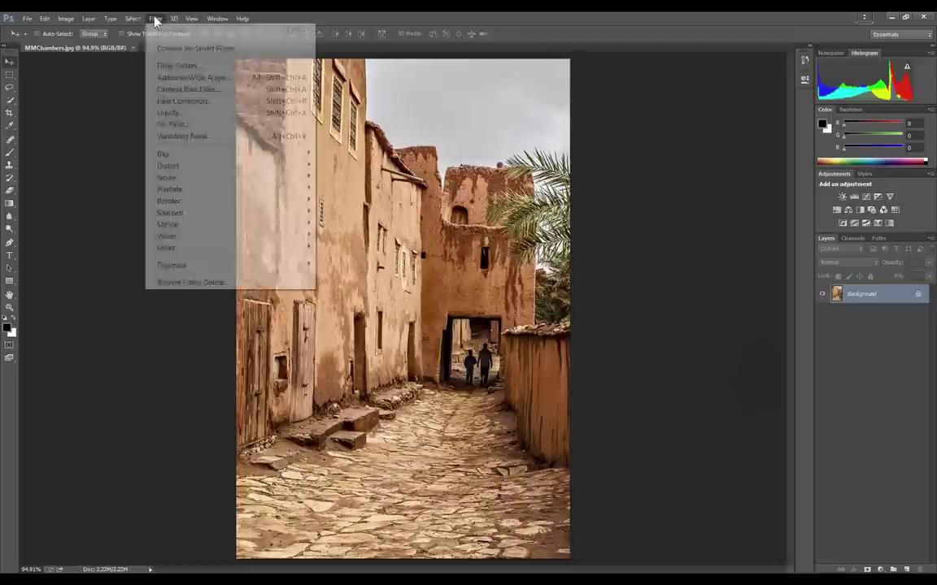
Apply Camera Raw Filter and browse its Detail, Calibration, Effects, Lens and Split Toning panels
left_click(178, 92)
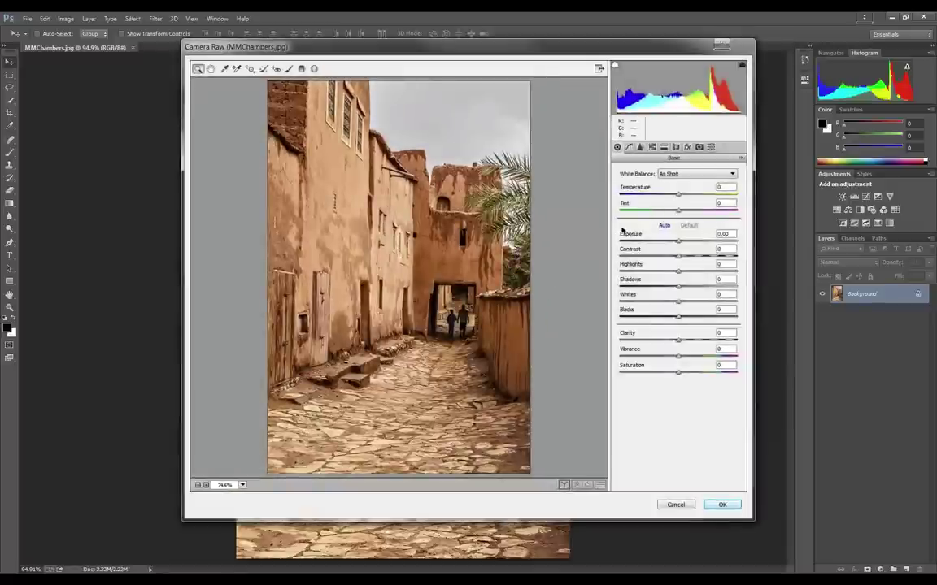
left_click(640, 147)
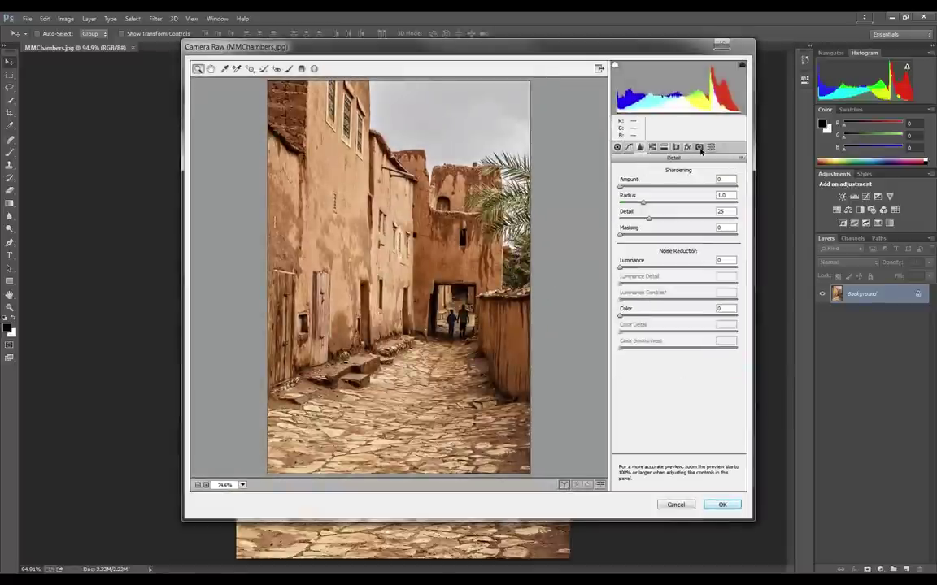
left_click(700, 147)
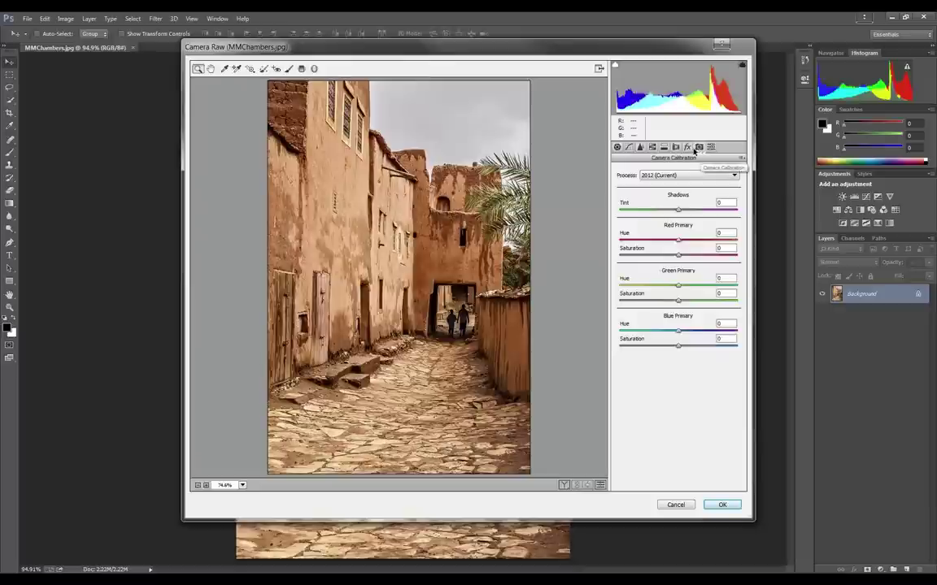
left_click(711, 147)
left_click(687, 147)
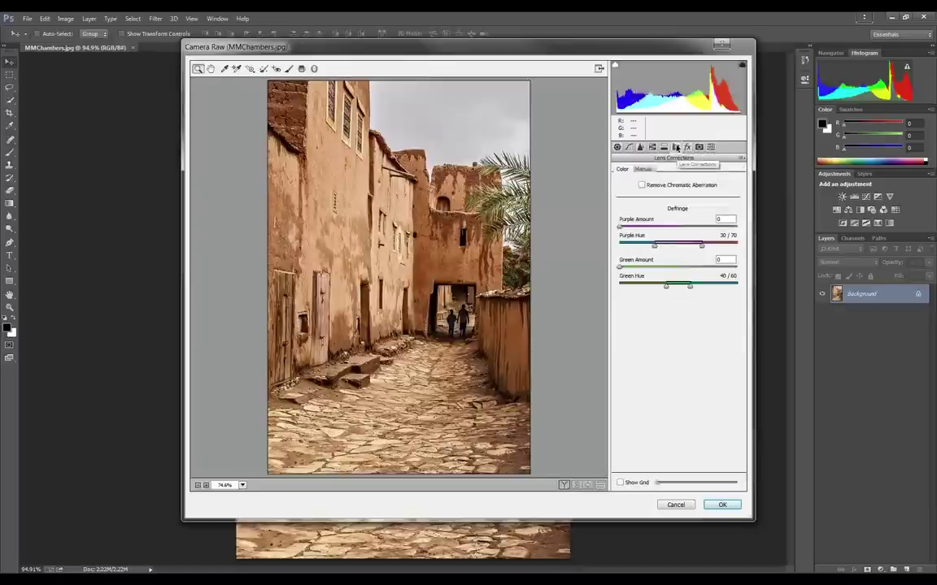
left_click(665, 148)
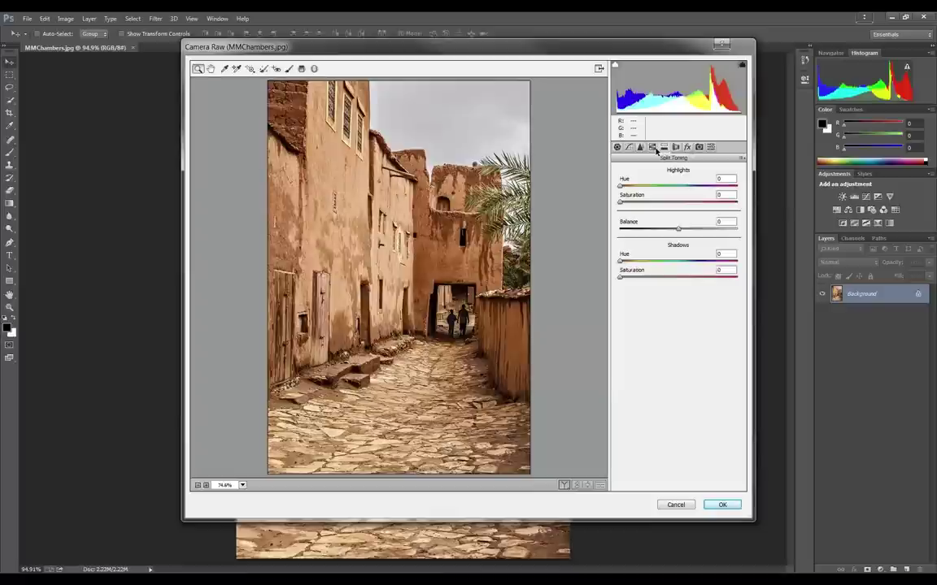
Browse HSL, Detail, Tone Curve and Basic panels, ending on Lens Corrections' Manual tab
left_click(653, 148)
left_click(641, 148)
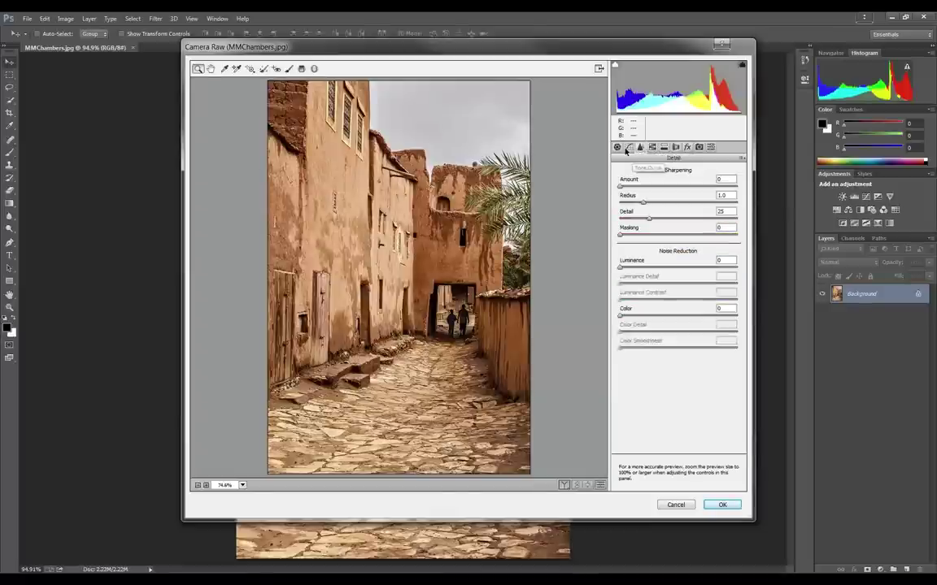
left_click(629, 147)
left_click(617, 147)
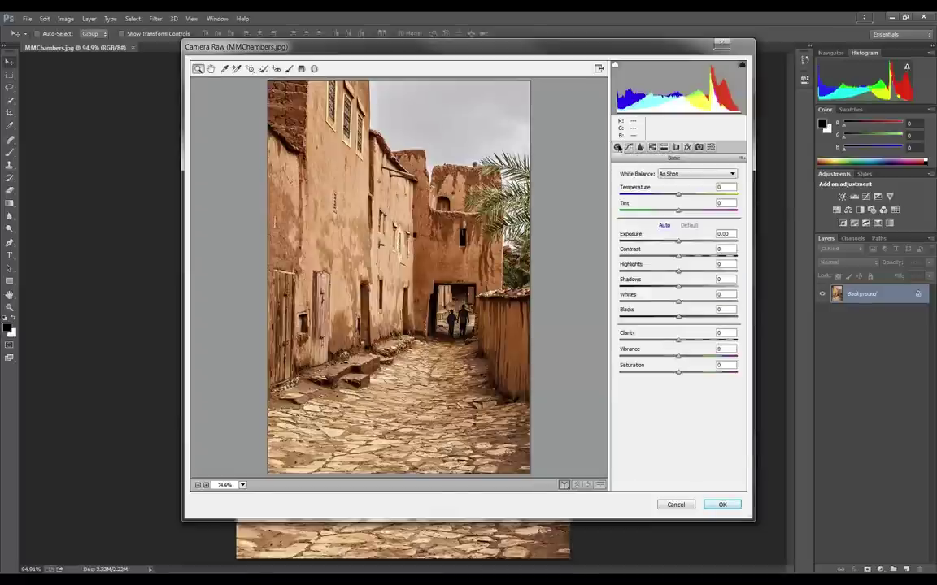
left_click(676, 147)
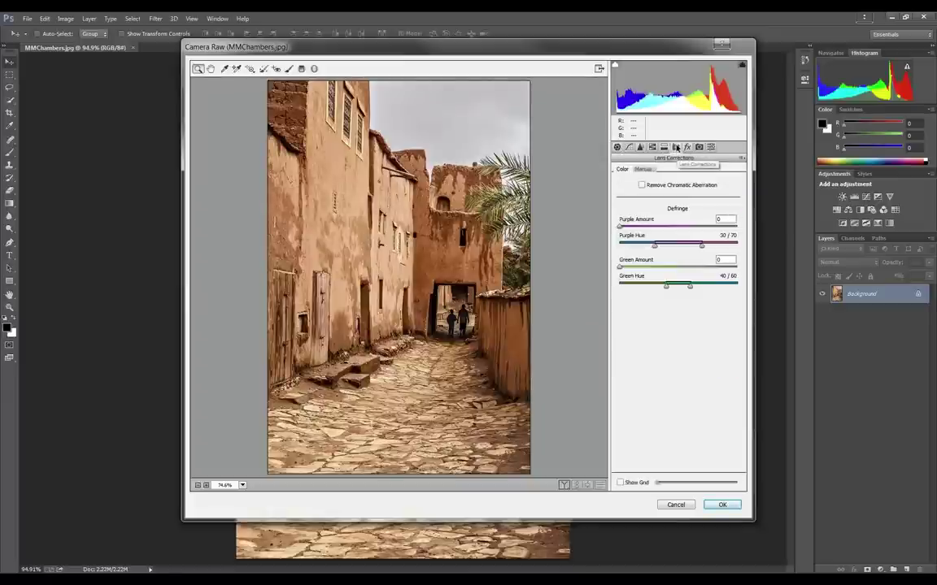
left_click(642, 169)
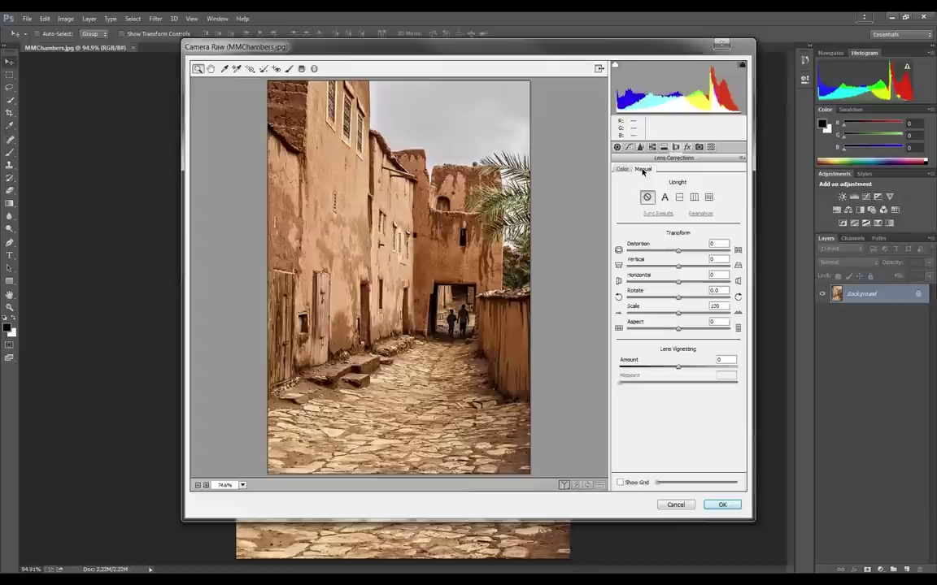
Preview a lens vignette up to -100 with a lower midpoint, then cancel Camera Raw
left_click(677, 367)
left_click_drag(676, 368, 646, 370)
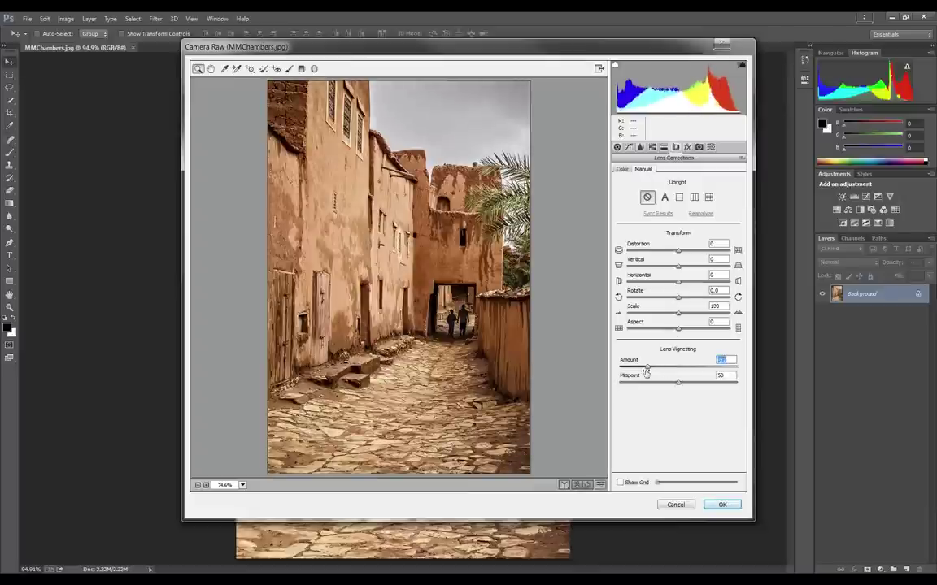
mouse_move(646, 371)
left_mouse_down()
mouse_move(608, 370)
mouse_move(667, 370)
mouse_move(612, 368)
left_mouse_up()
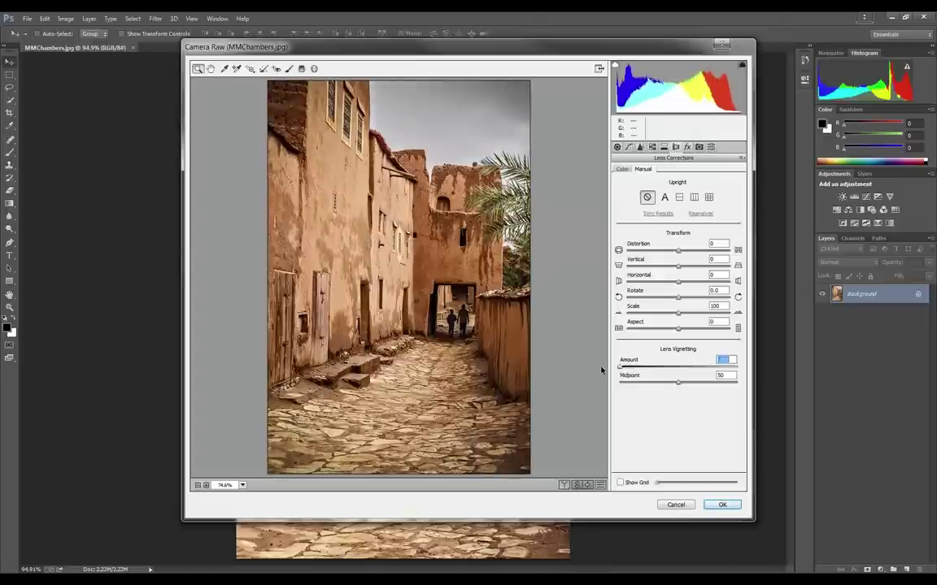
mouse_move(678, 383)
left_mouse_down()
mouse_move(636, 384)
mouse_move(672, 384)
left_mouse_up()
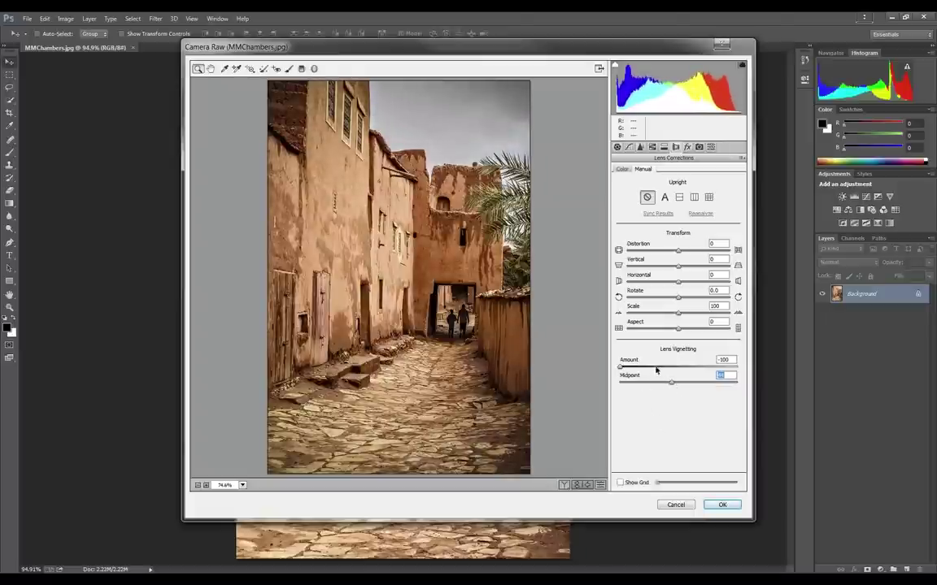
left_click_drag(621, 367, 649, 377)
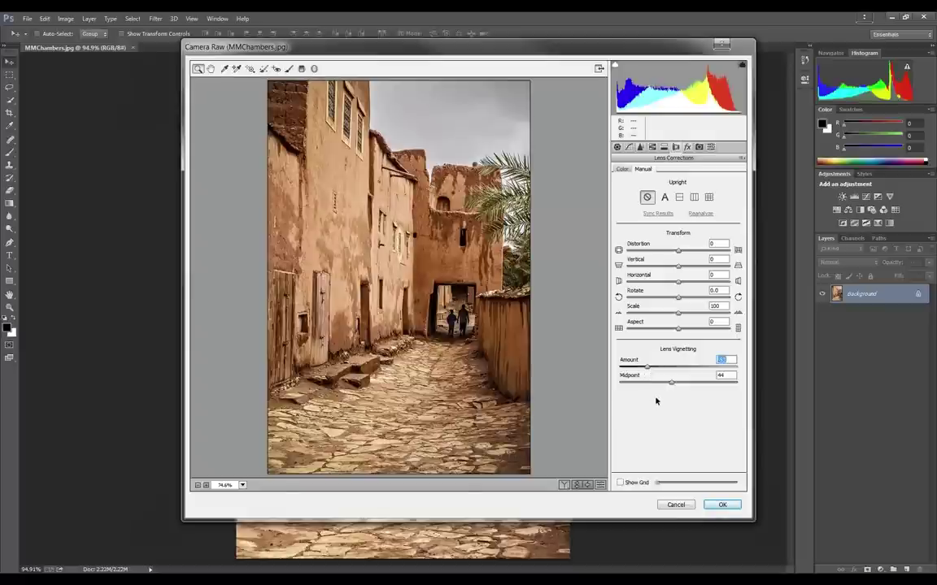
left_click(678, 505)
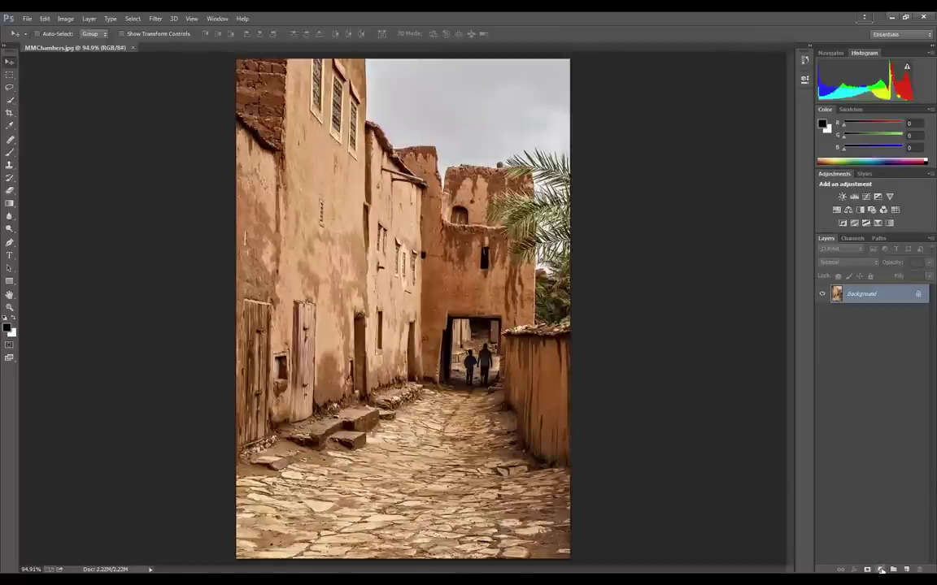
Add a black (000000) Solid Color fill layer, Color Fill 1, above the alley photo
left_click(880, 570)
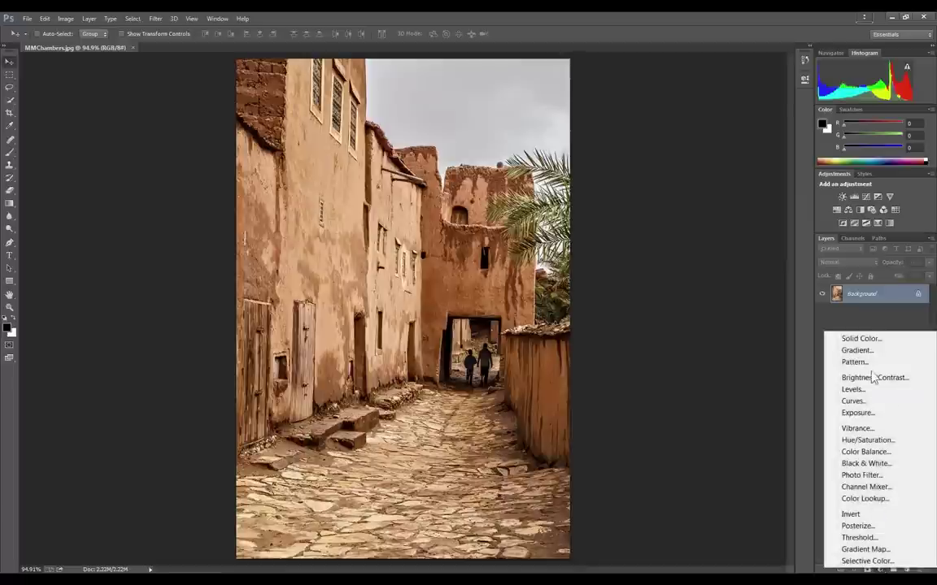
left_click(873, 342)
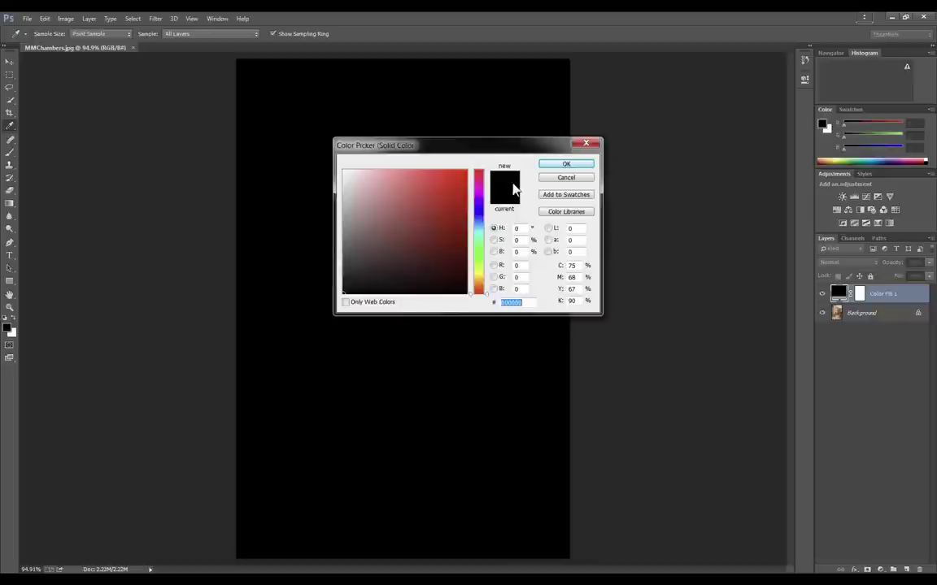
mouse_move(439, 215)
left_mouse_down()
mouse_move(335, 170)
mouse_move(342, 294)
left_mouse_up()
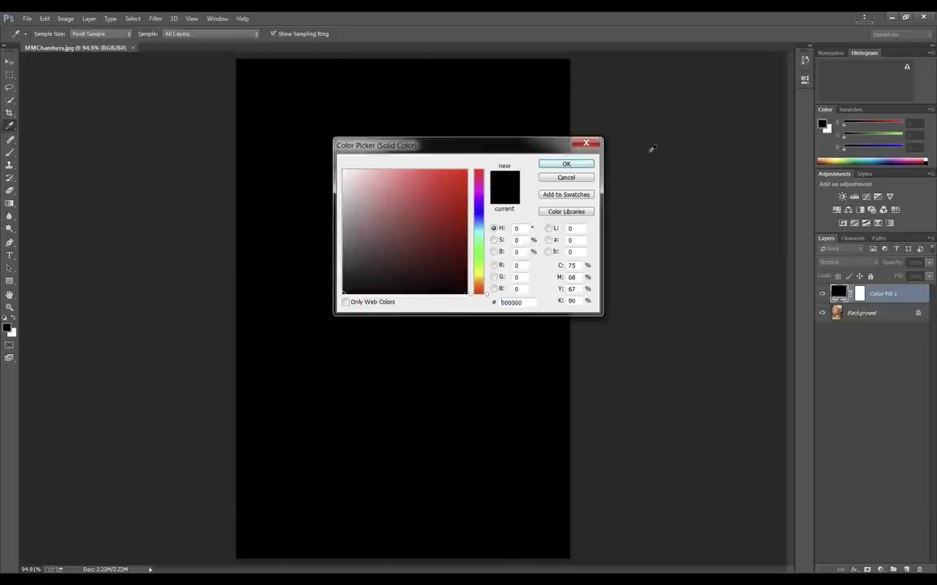
left_click(565, 163)
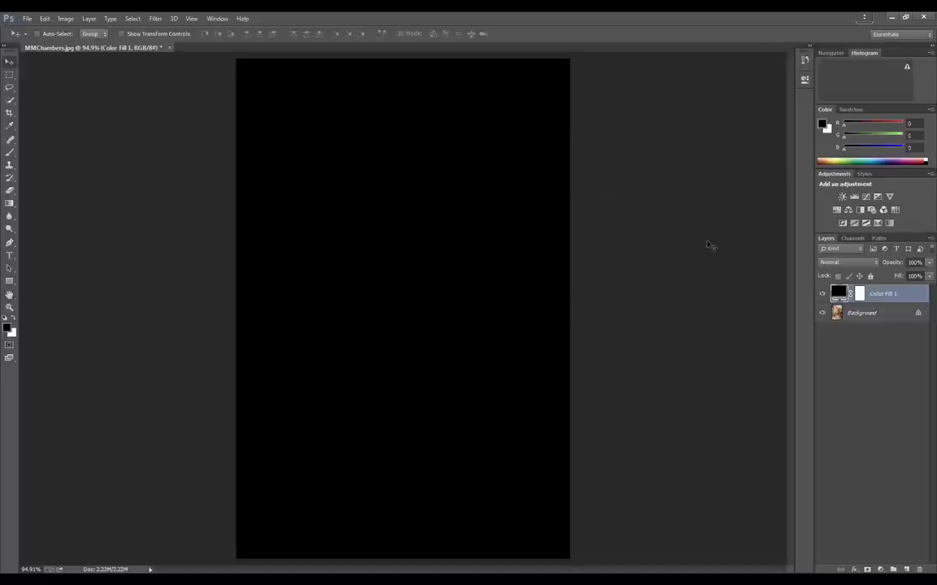
left_click(10, 204)
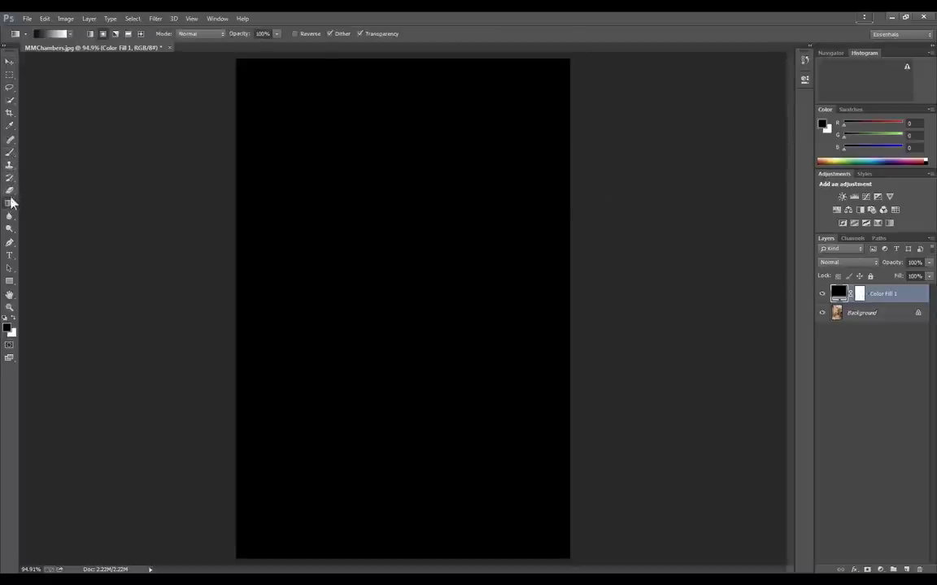
Drag a radial gradient from the doorway on Color Fill 1's mask to reveal the alley centre
left_click(860, 293)
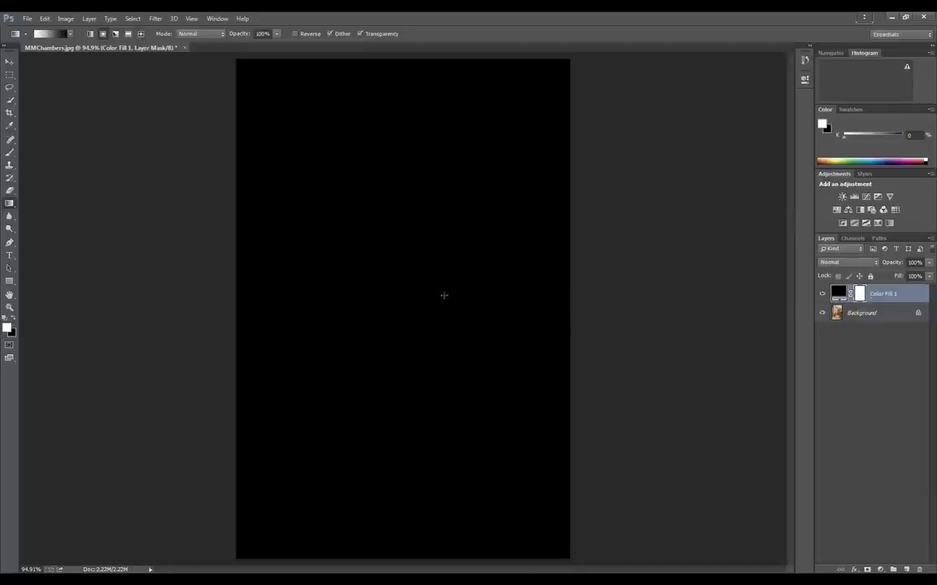
left_click_drag(437, 303, 576, 312)
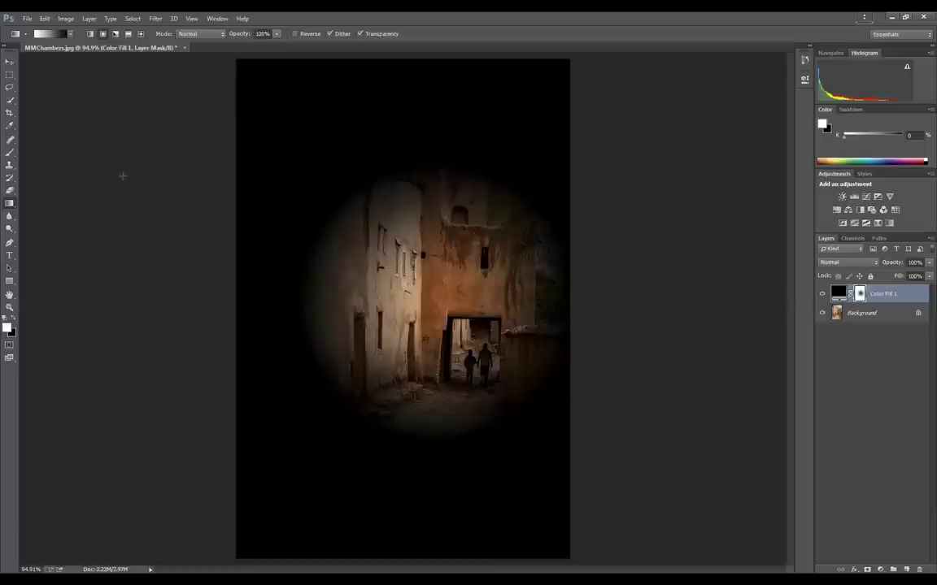
left_click(9, 62)
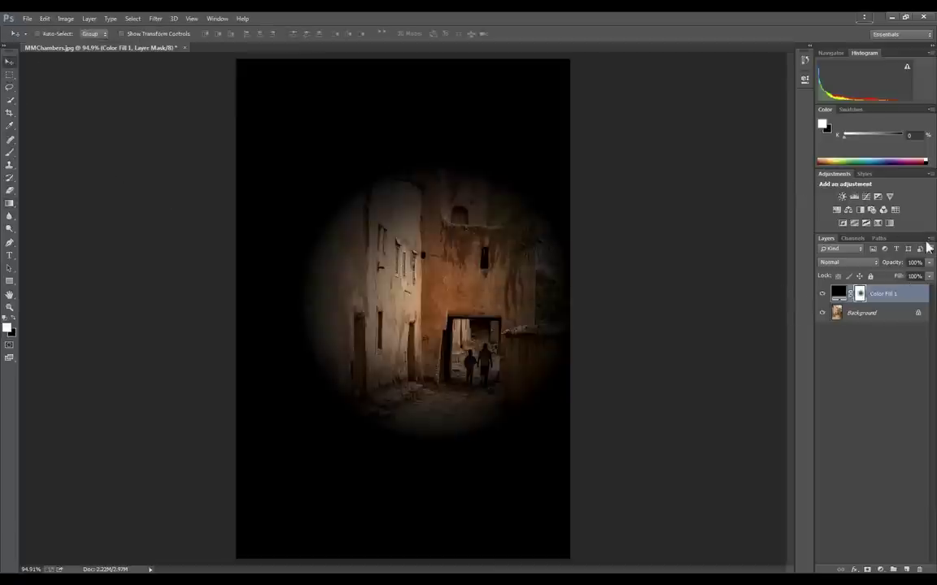
Try Overlay, Multiply and Darken blend modes on Color Fill 1 and lower its fill
left_click(927, 262)
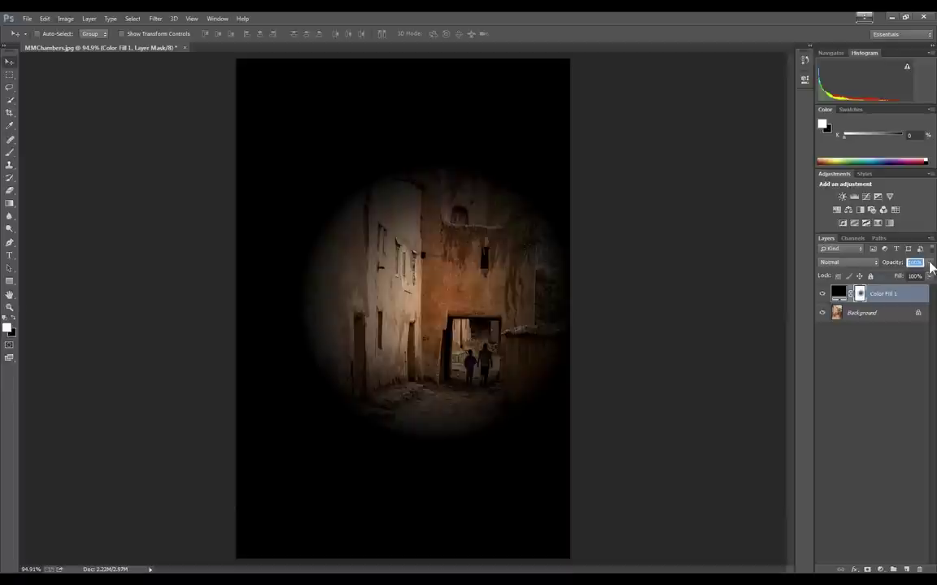
left_click(857, 263)
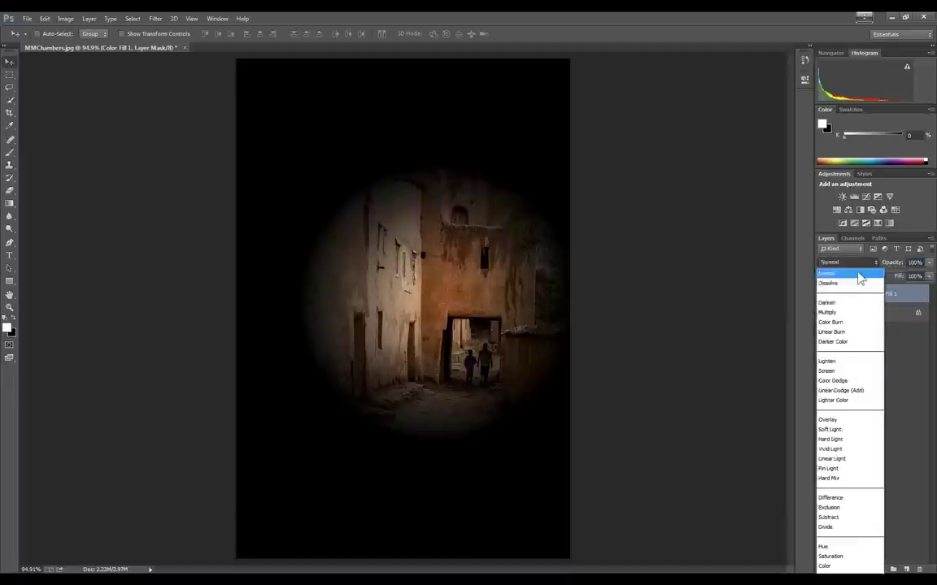
left_click(838, 420)
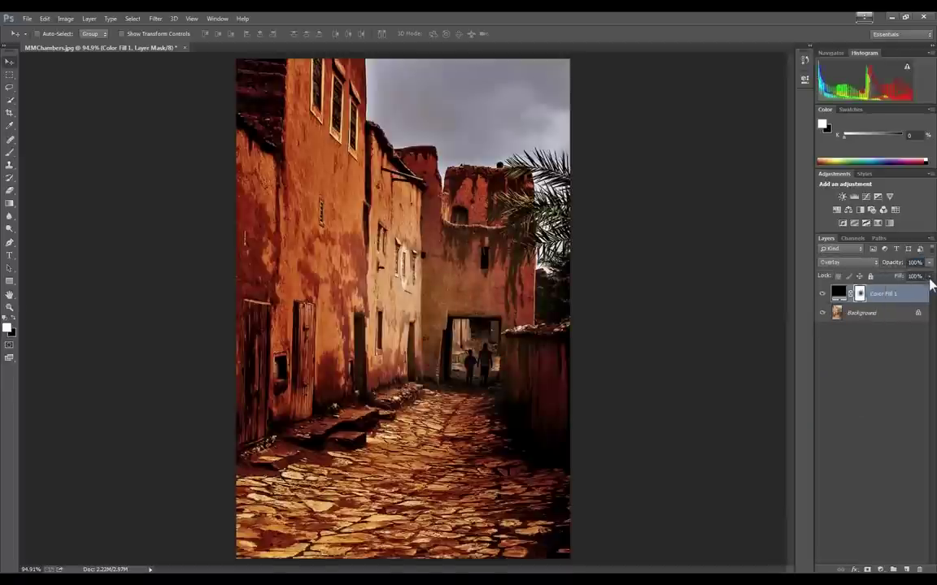
mouse_move(929, 277)
left_mouse_down()
mouse_move(886, 298)
mouse_move(897, 294)
left_mouse_up()
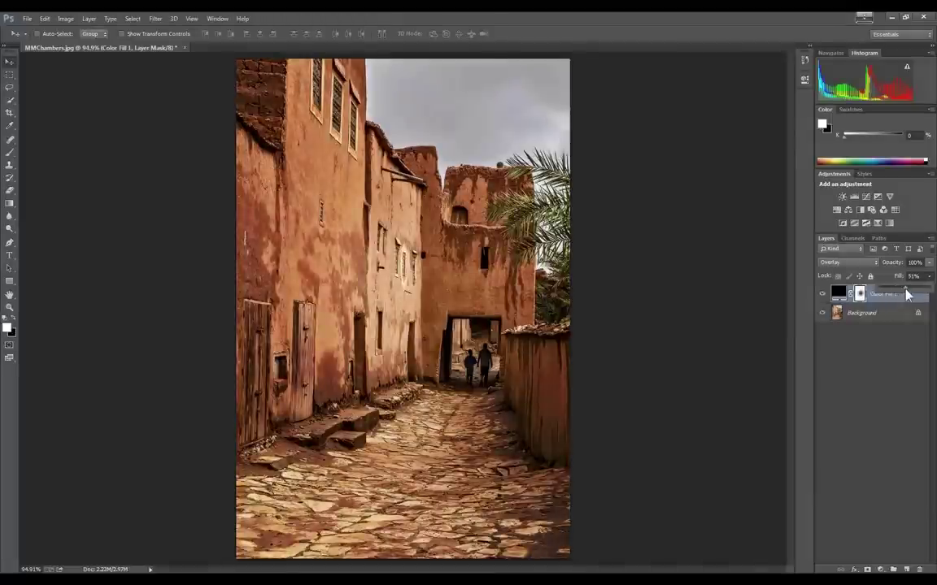
left_click(854, 265)
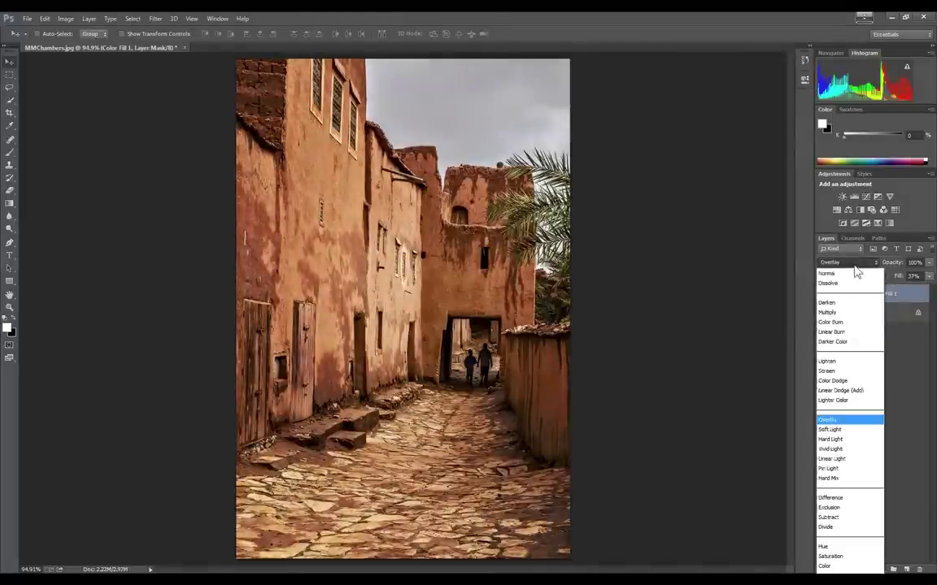
left_click(841, 312)
left_click(846, 263)
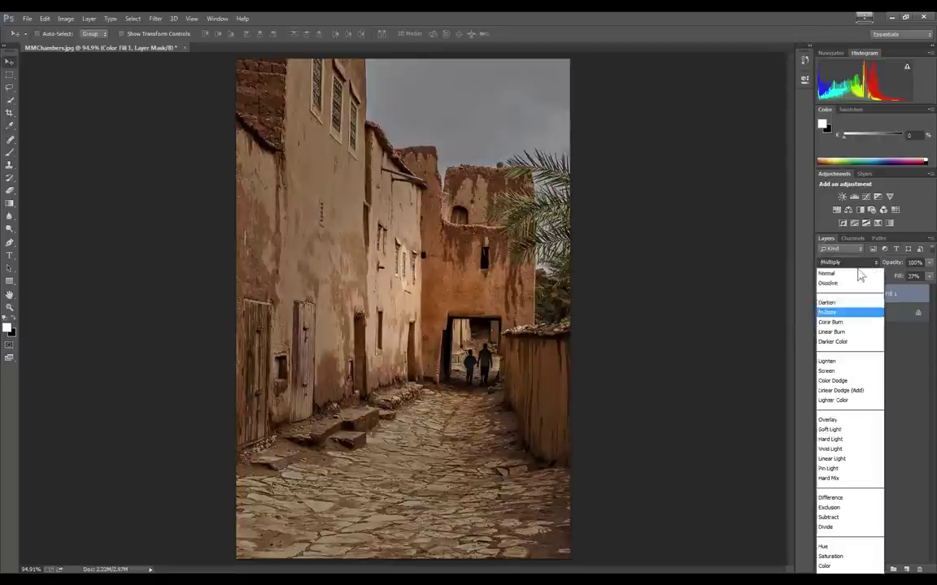
left_click(849, 307)
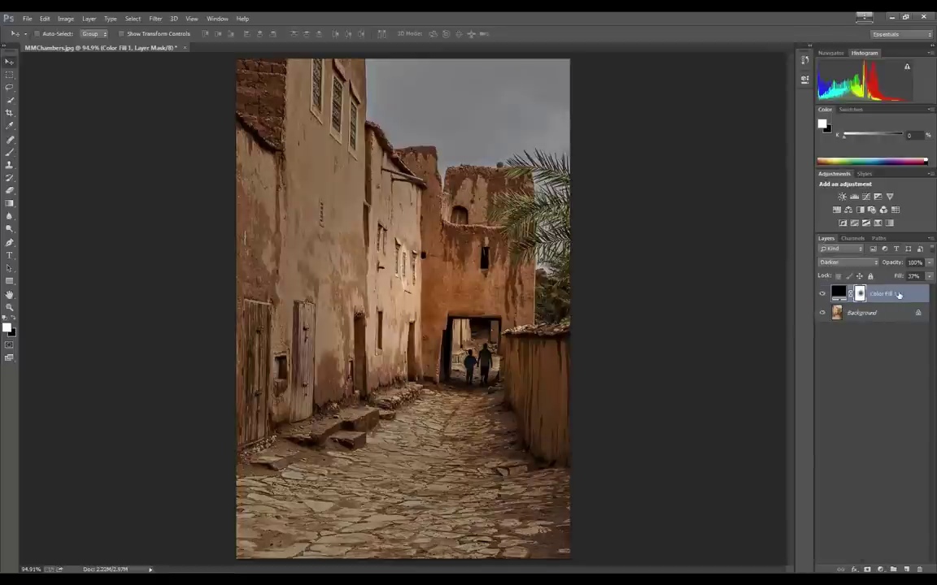
Restore fill to 100%, lower opacity, set Soft Light, then hide Color Fill 1 to compare
left_click_drag(930, 276, 931, 270)
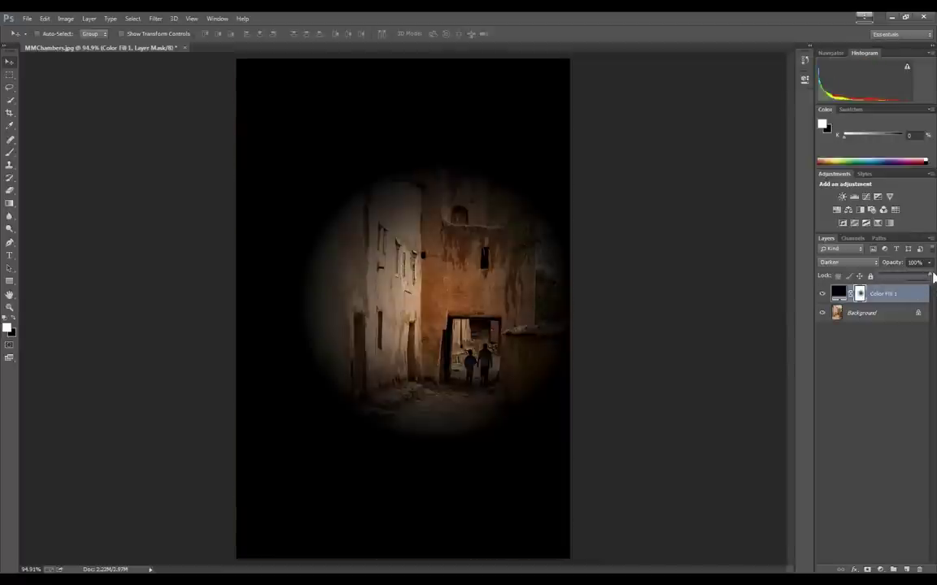
left_click_drag(929, 267, 888, 281)
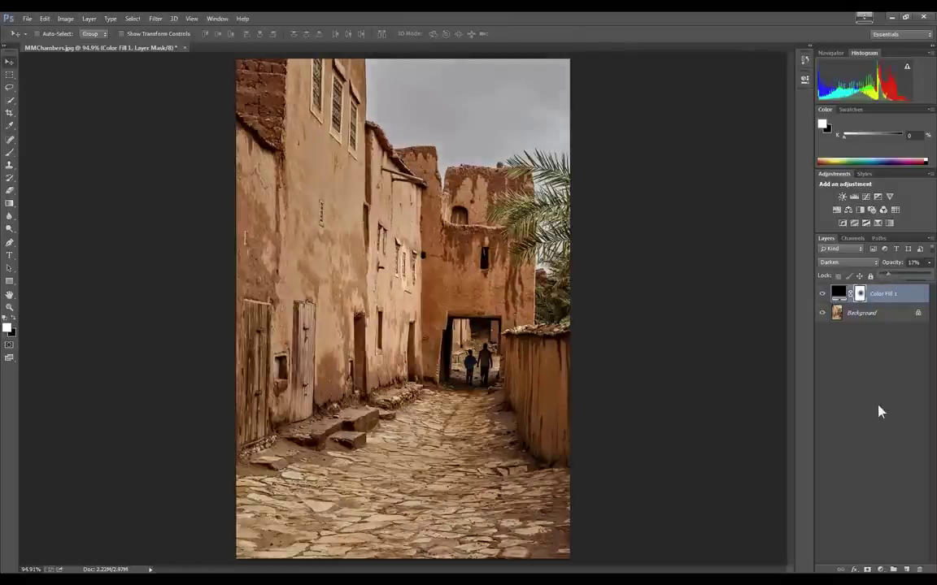
left_click(857, 264)
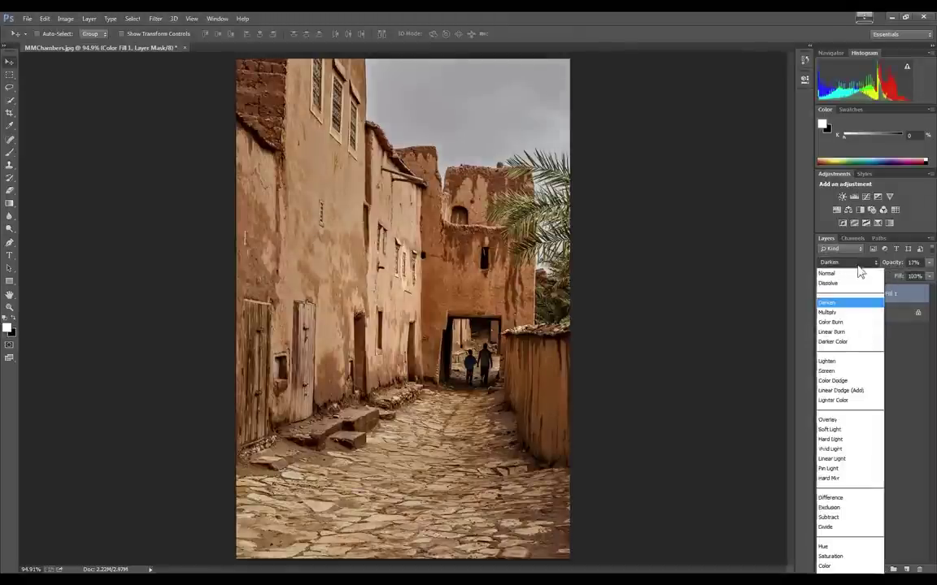
left_click(842, 432)
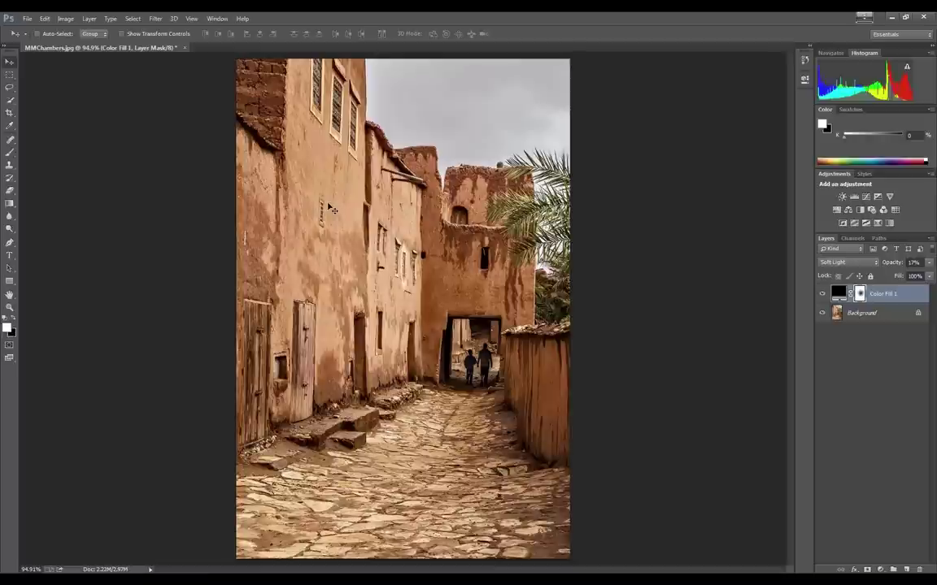
left_click(823, 298)
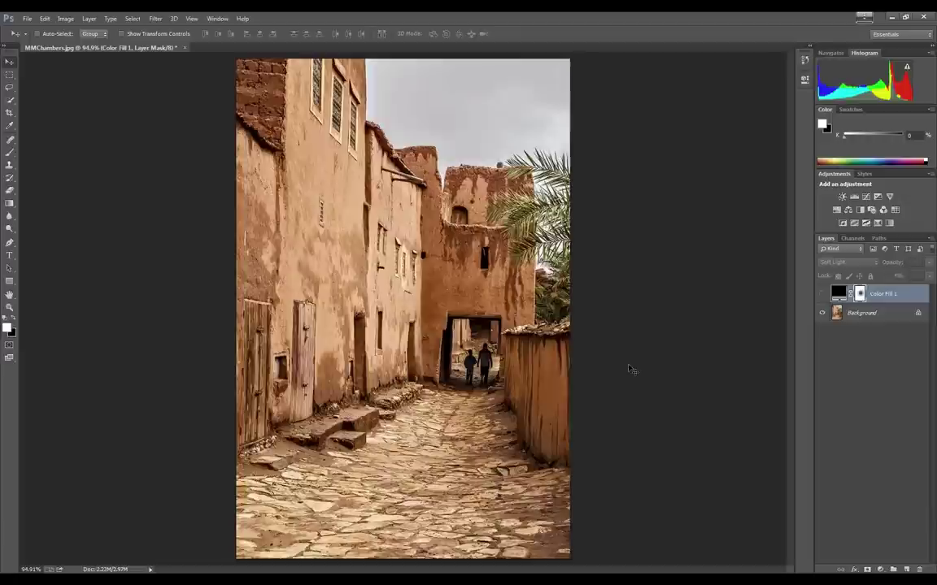
left_click(184, 47)
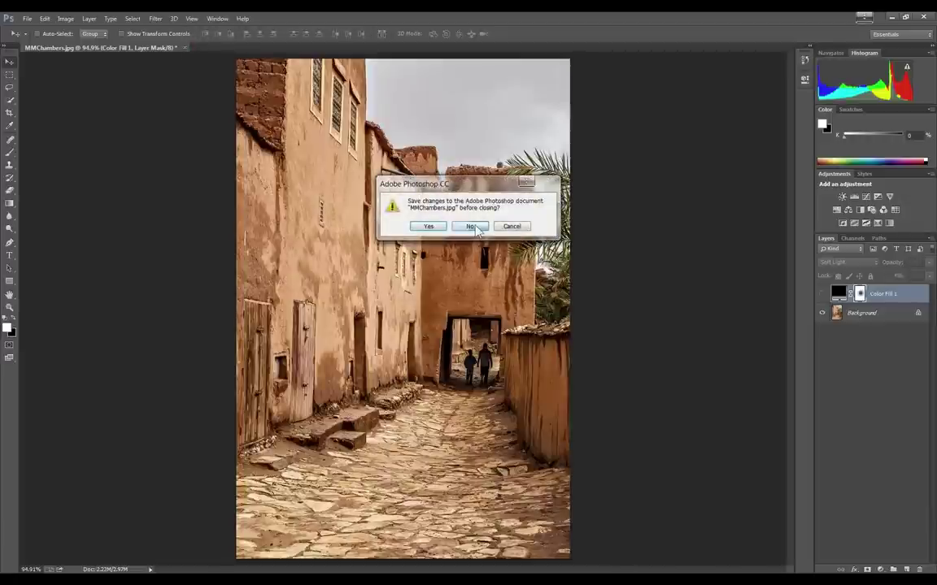
Close MMChambers.jpg, choosing not to save its changes
left_click(475, 228)
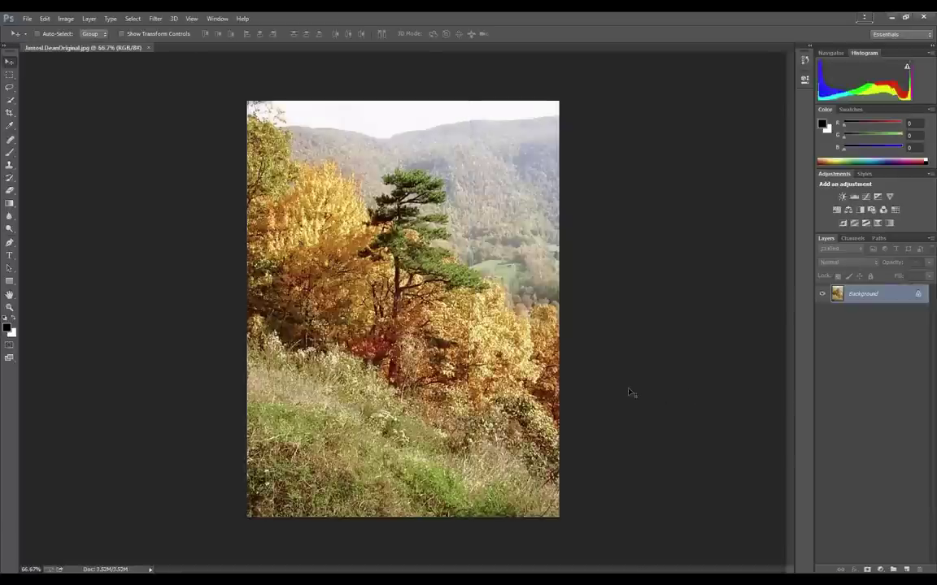
key("ctrl+plus")
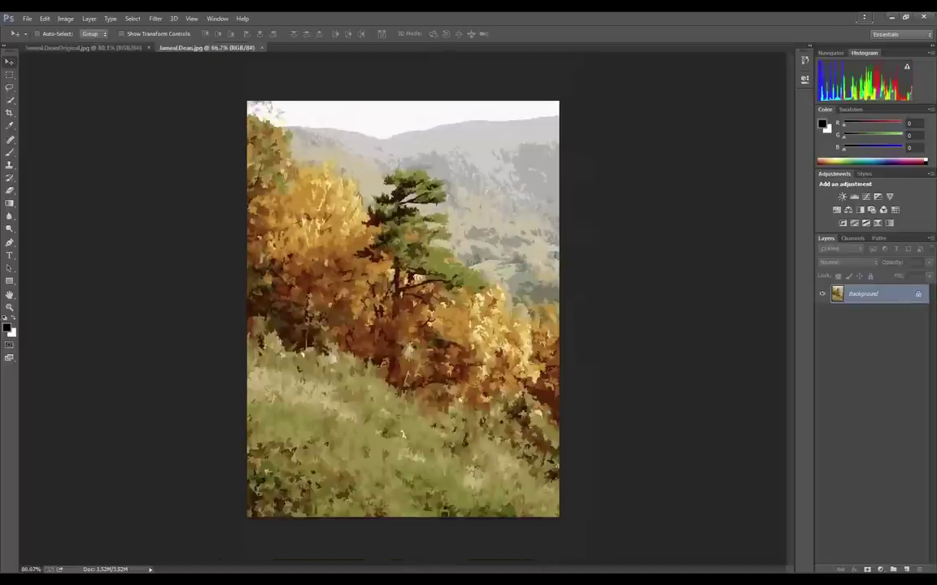
key("ctrl+0")
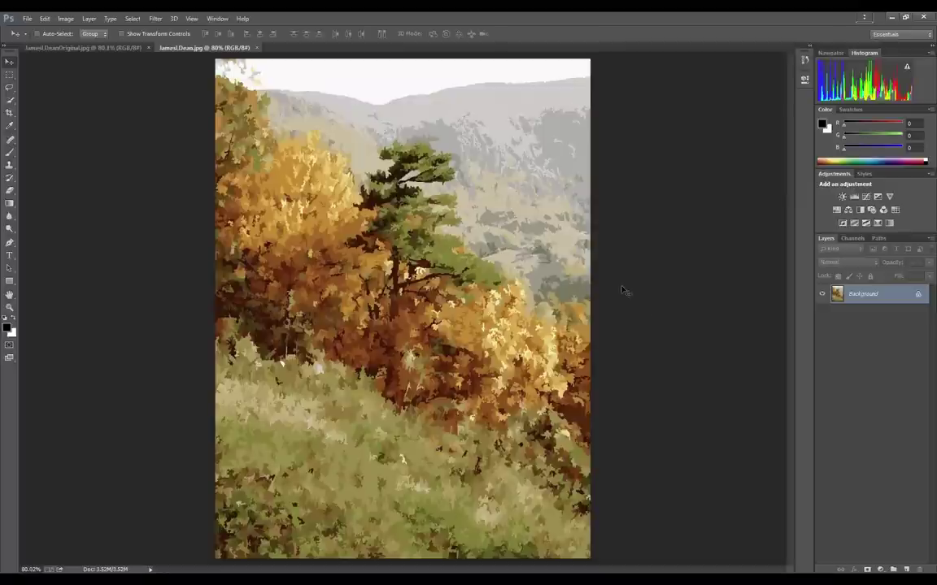
left_click(106, 48)
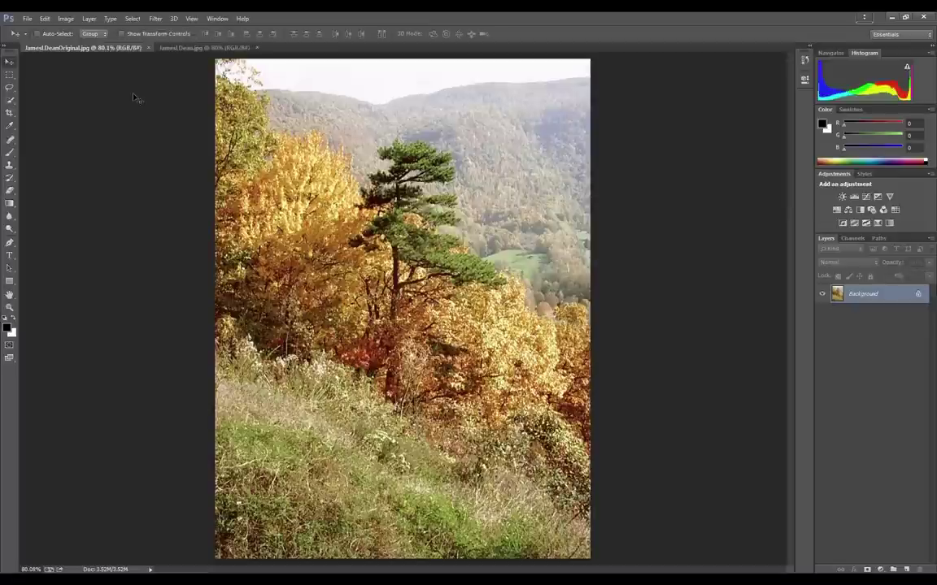
left_click(186, 48)
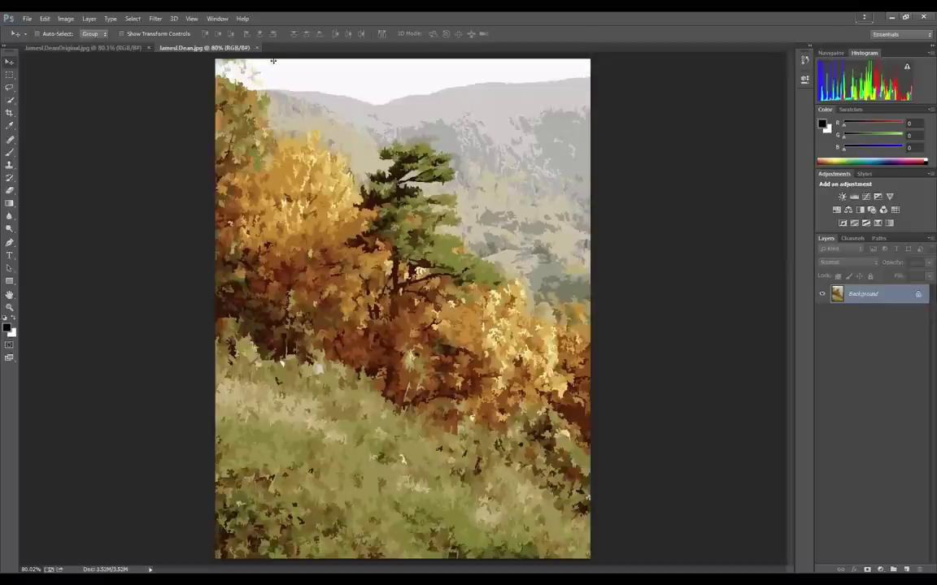
left_click(72, 51)
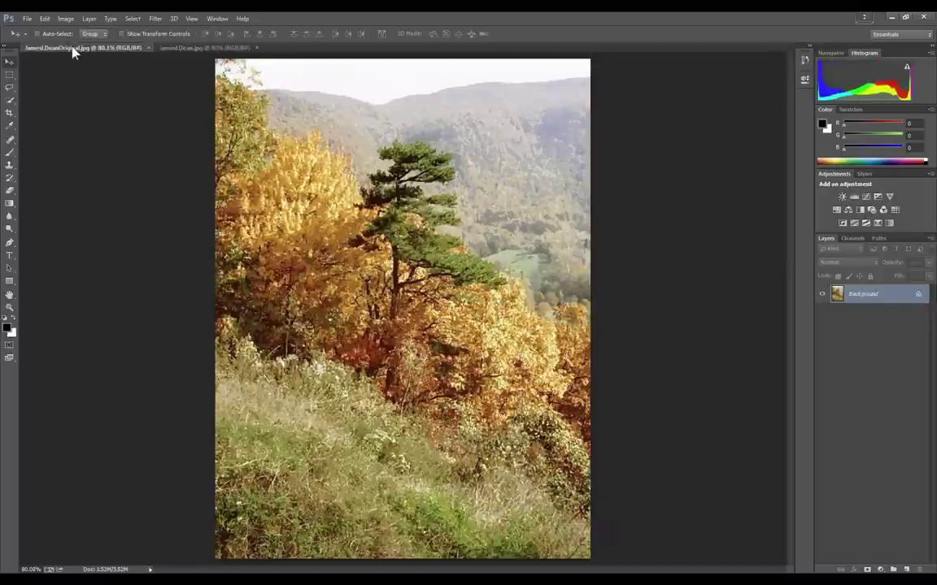
Flip repeatedly between the painted-effect and original autumn landscape tabs to compare them
left_click(161, 47)
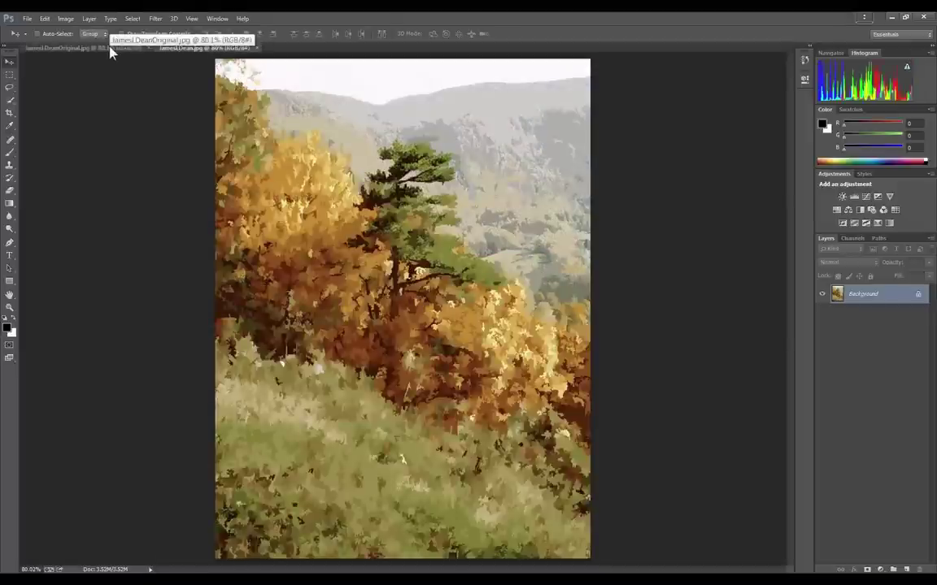
left_click(111, 48)
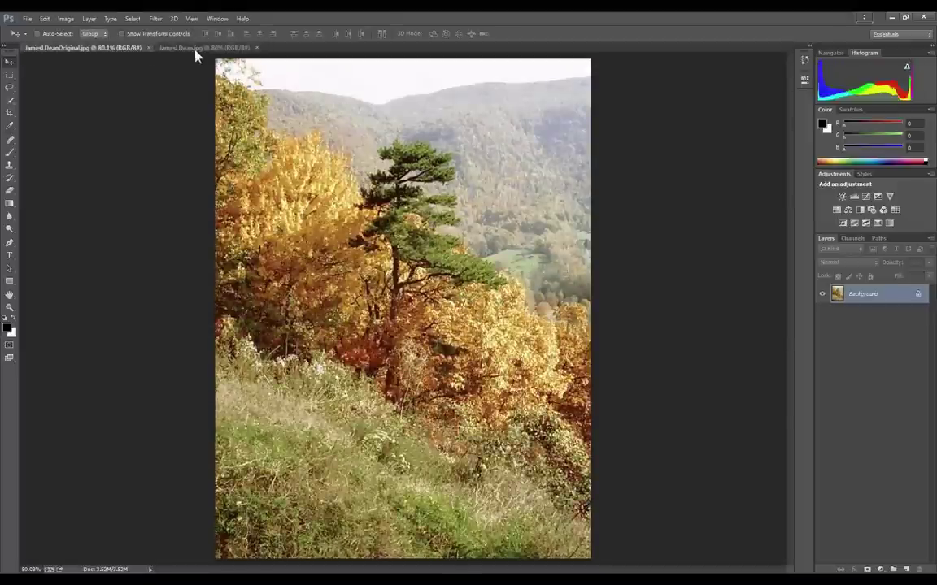
left_click(196, 49)
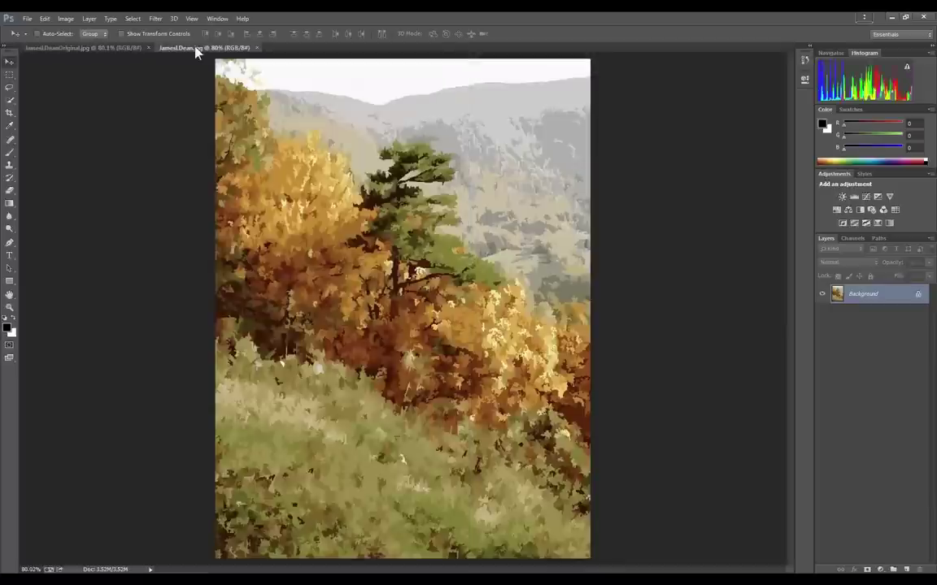
left_click(113, 49)
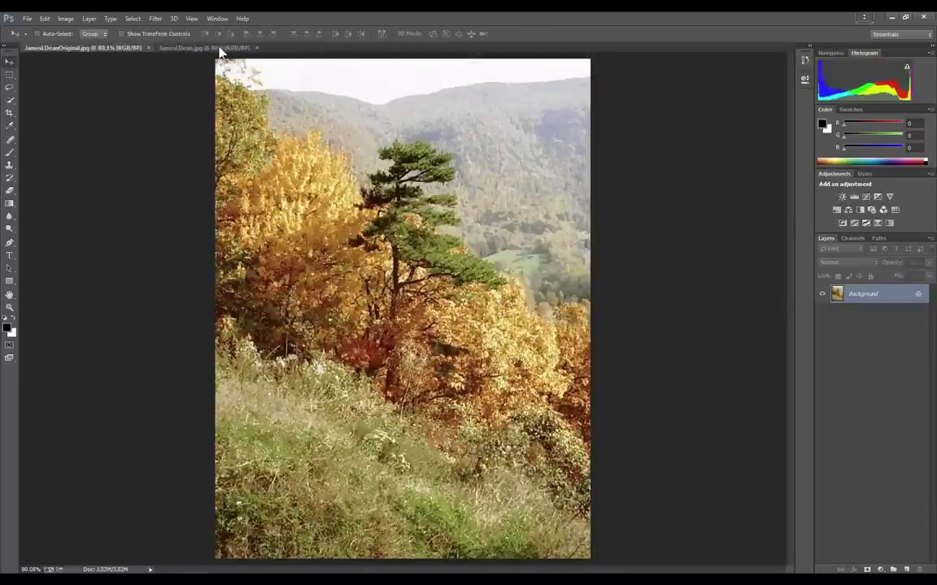
left_click(218, 48)
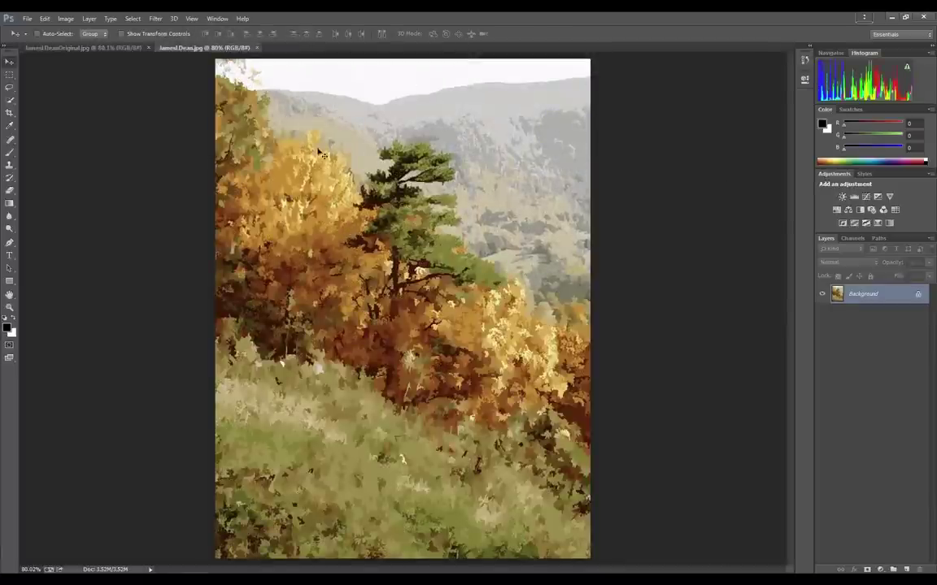
left_click(110, 47)
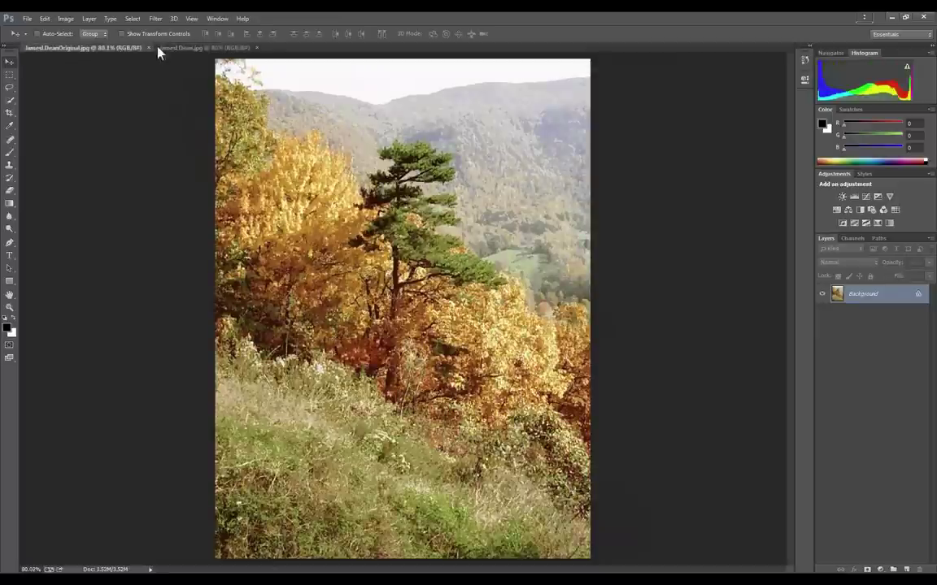
left_click(167, 48)
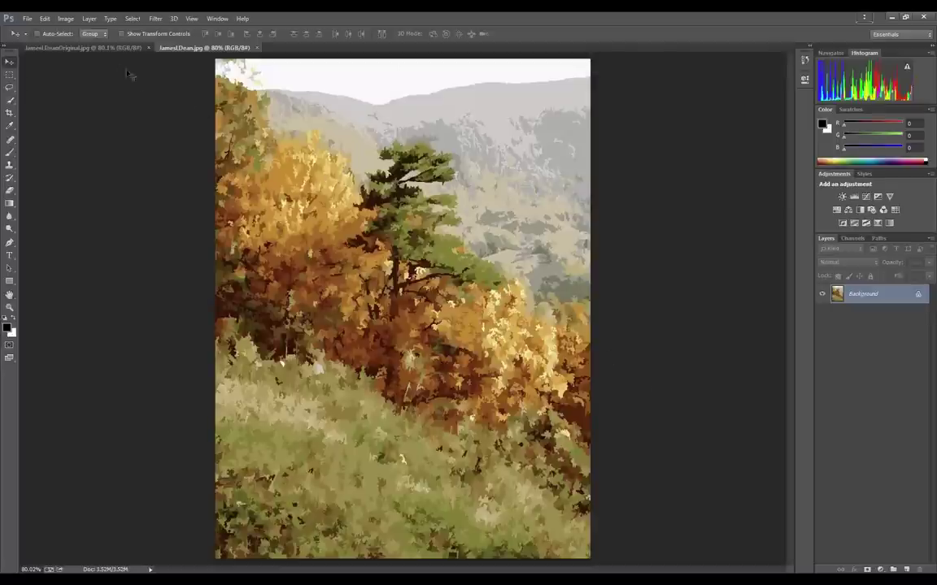
left_click(113, 49)
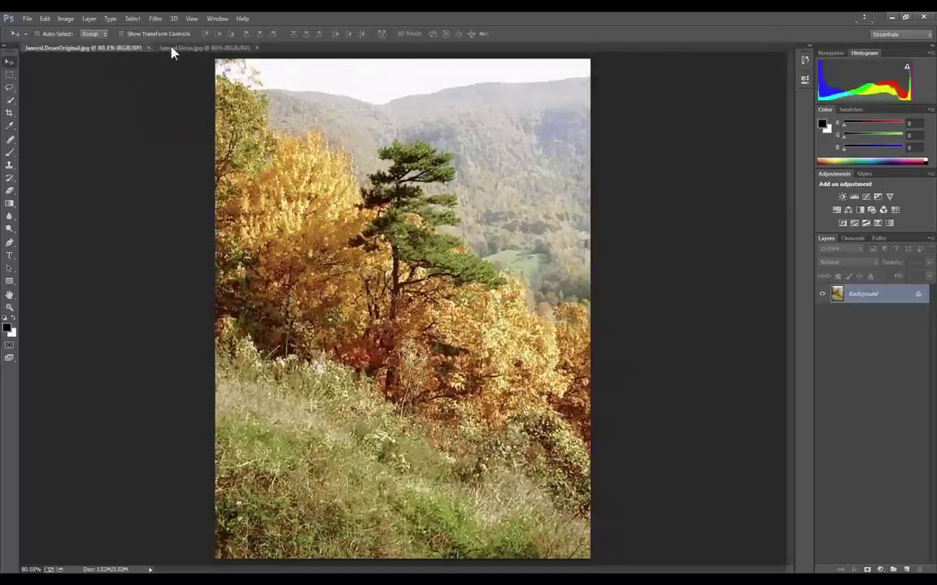
left_click(171, 49)
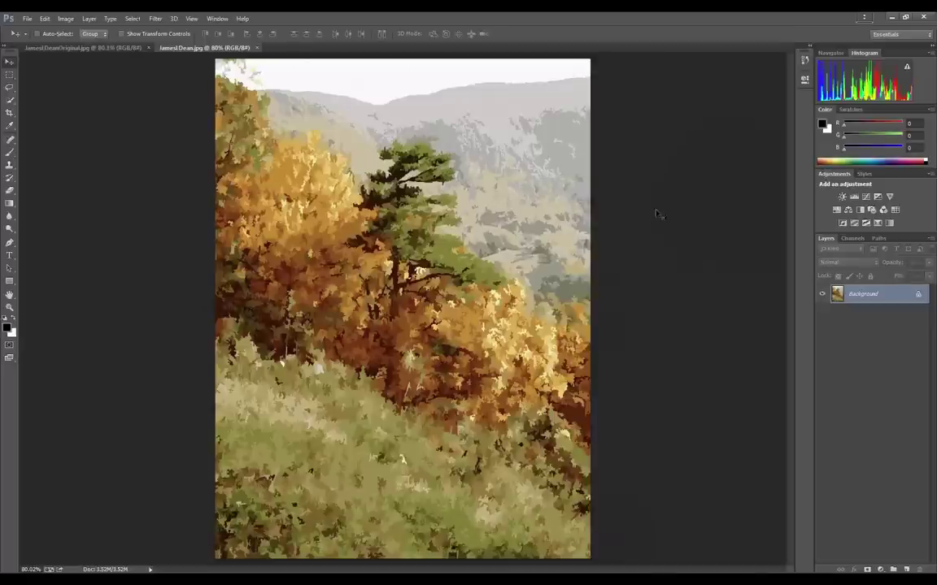
left_click(257, 48)
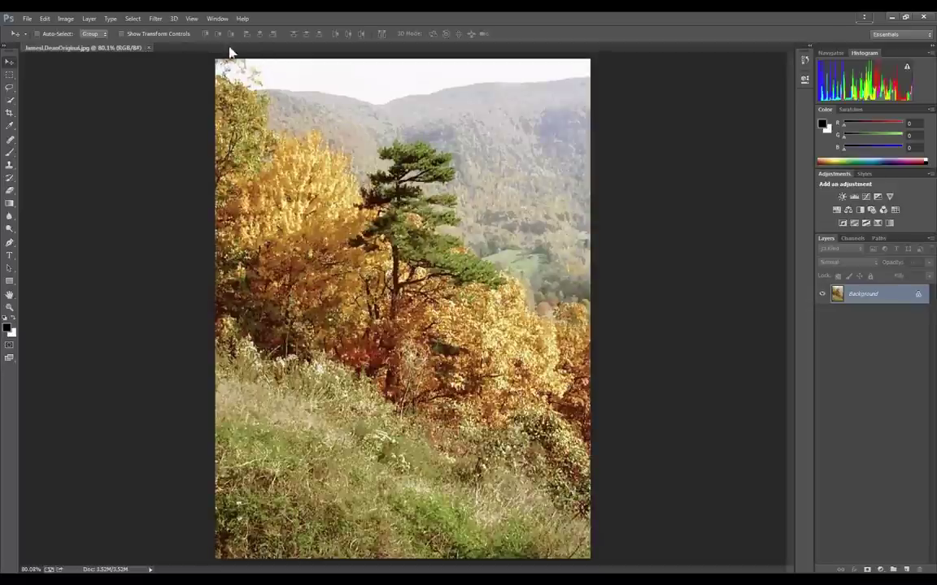
left_click(138, 47)
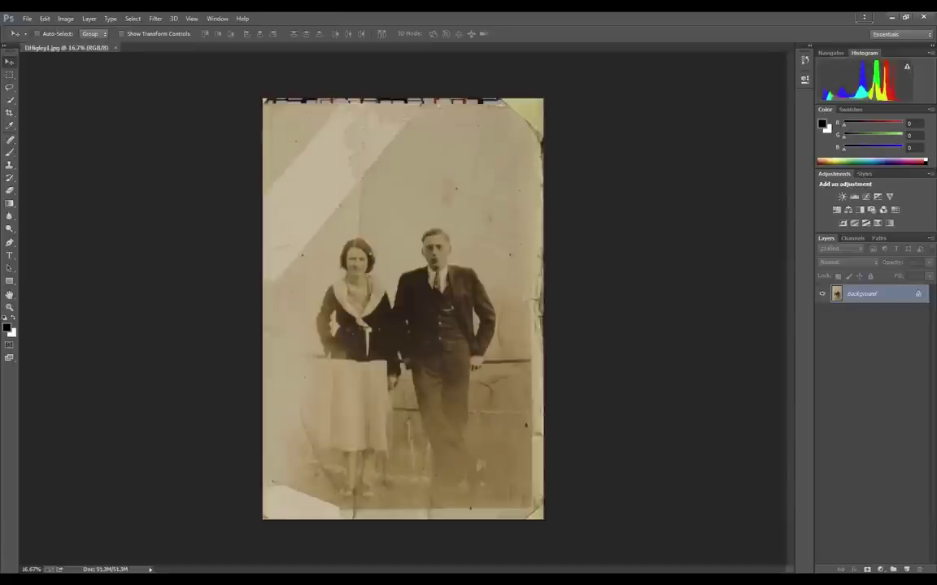
key("ctrl+0")
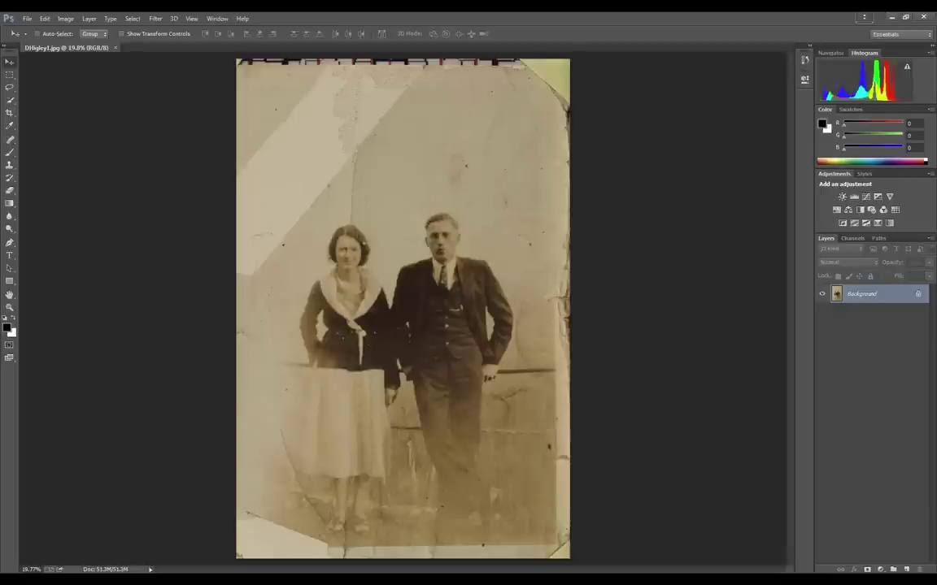
Zoom in and turn off View > Extras to hide the guide line over the couple photo
scroll(402, 317, "up", 1)
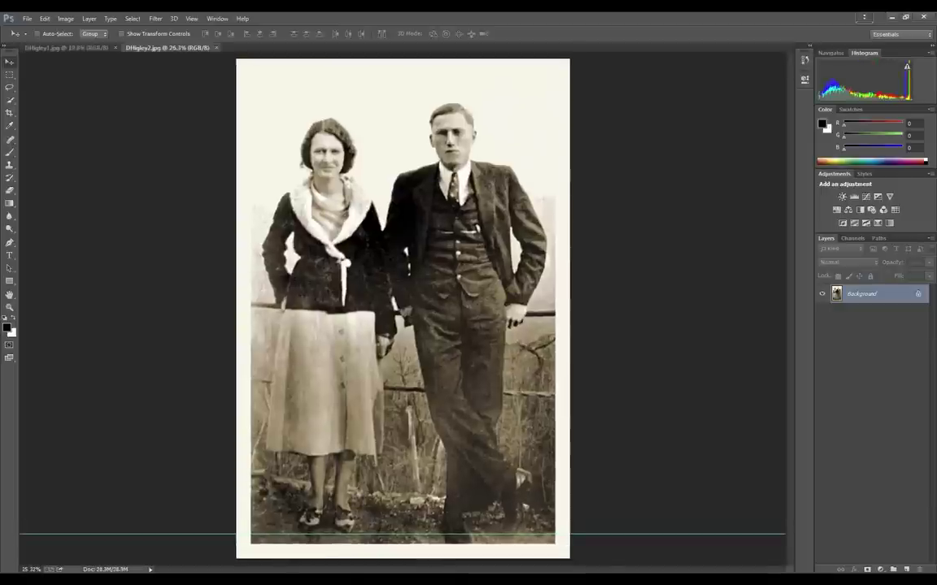
left_click(192, 18)
left_click(207, 199)
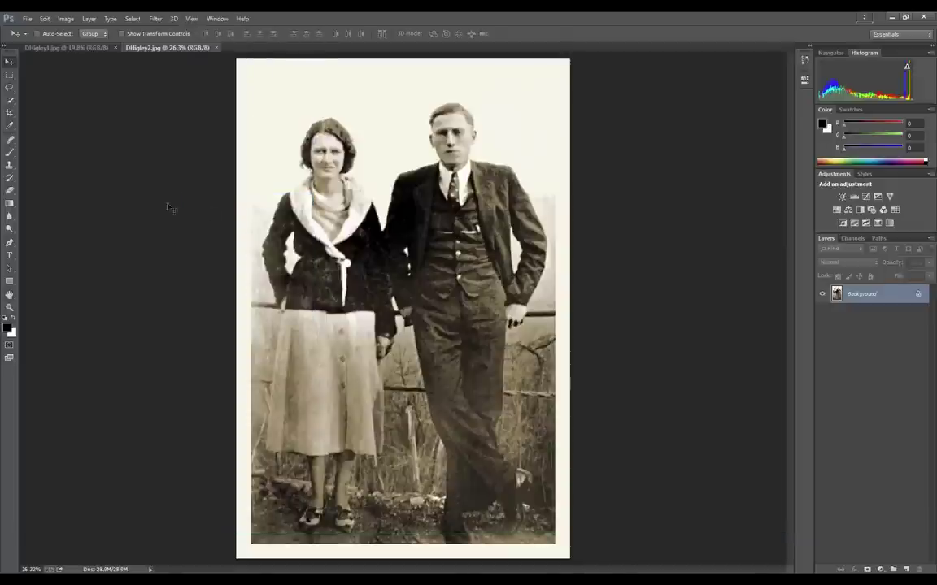
left_click(226, 21)
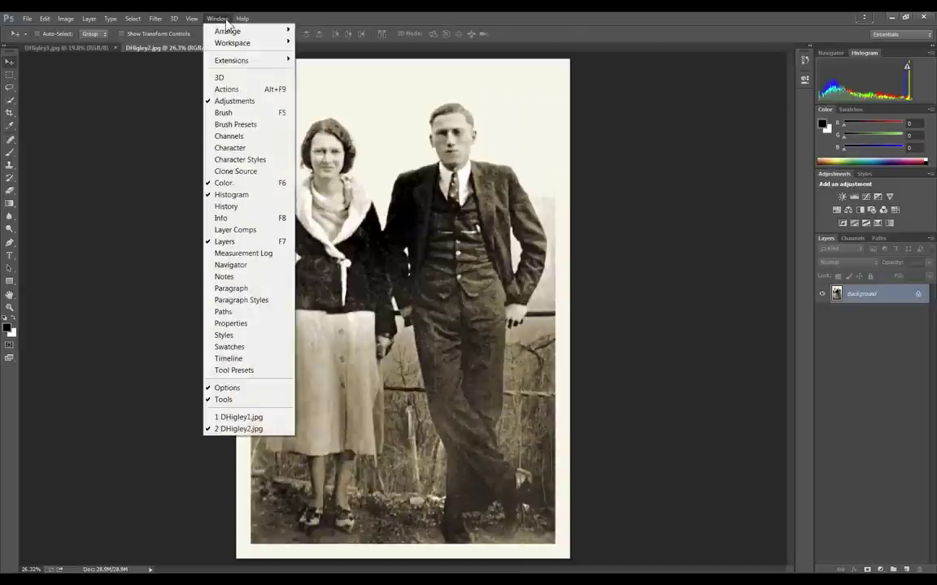
mouse_move(236, 31)
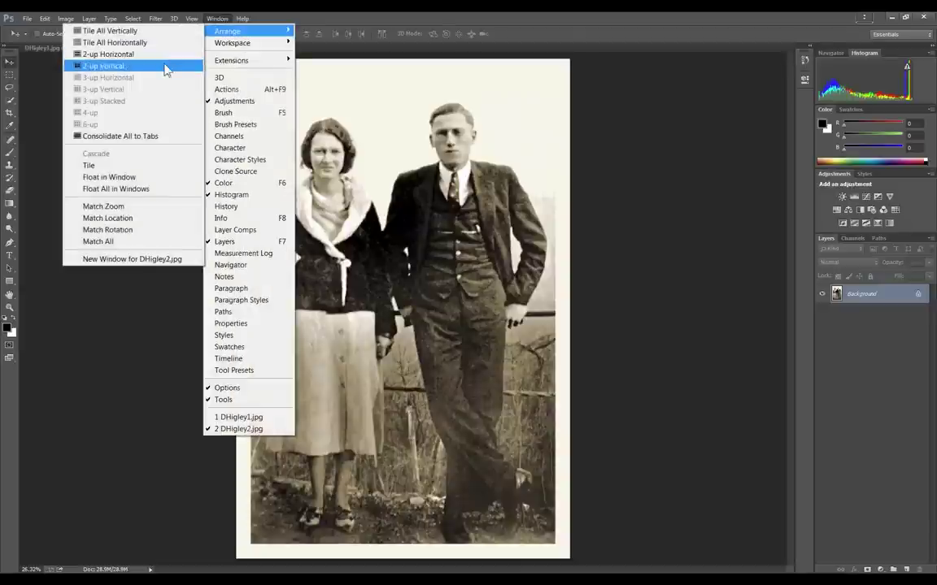
left_click(165, 70)
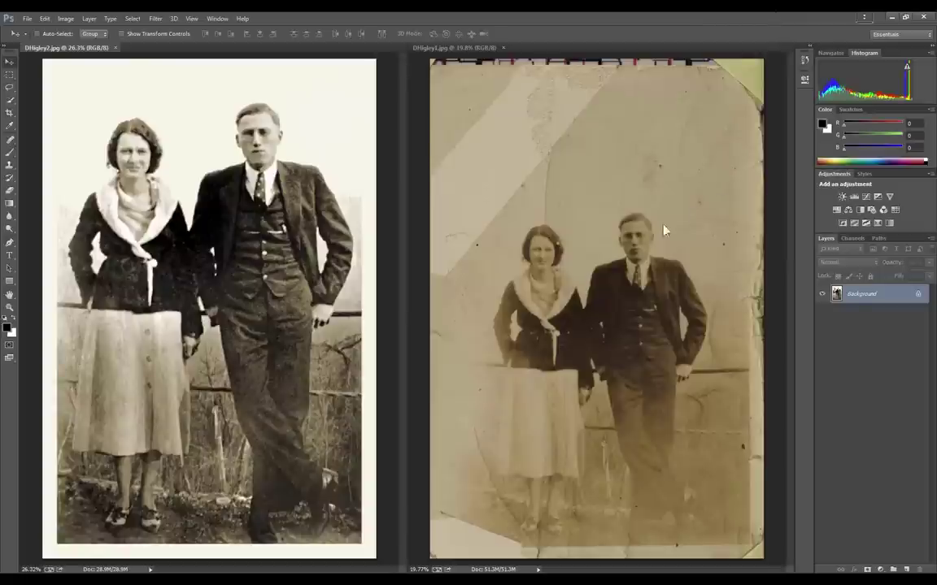
left_click(639, 240)
scroll(639, 240, "up", 5)
scroll(636, 276, "up", 3)
scroll(634, 314, "up", 2)
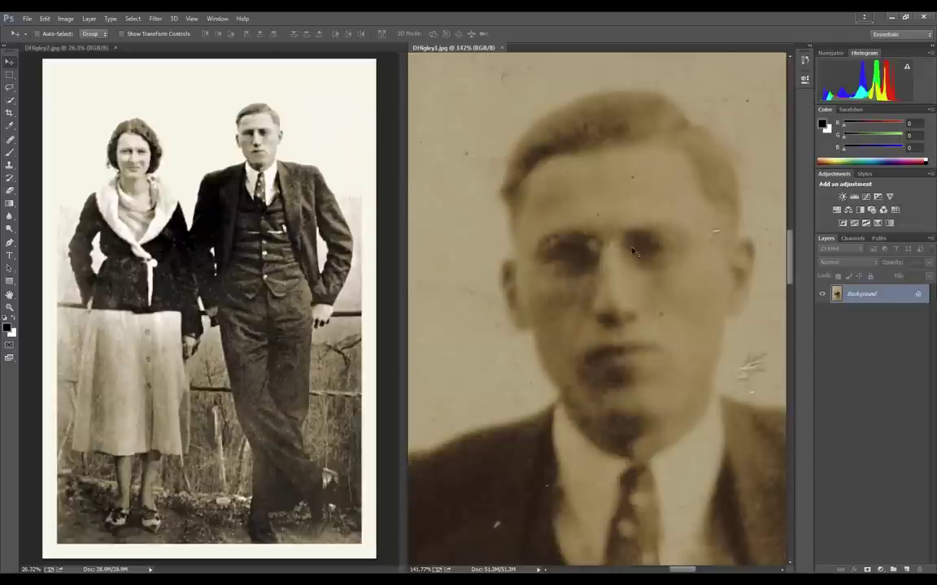
key("ctrl+0")
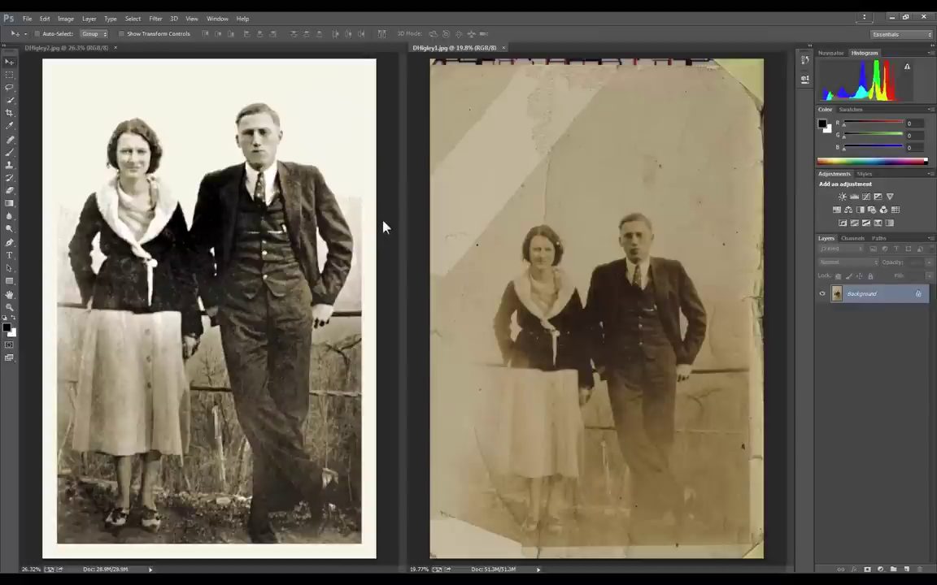
left_click(503, 48)
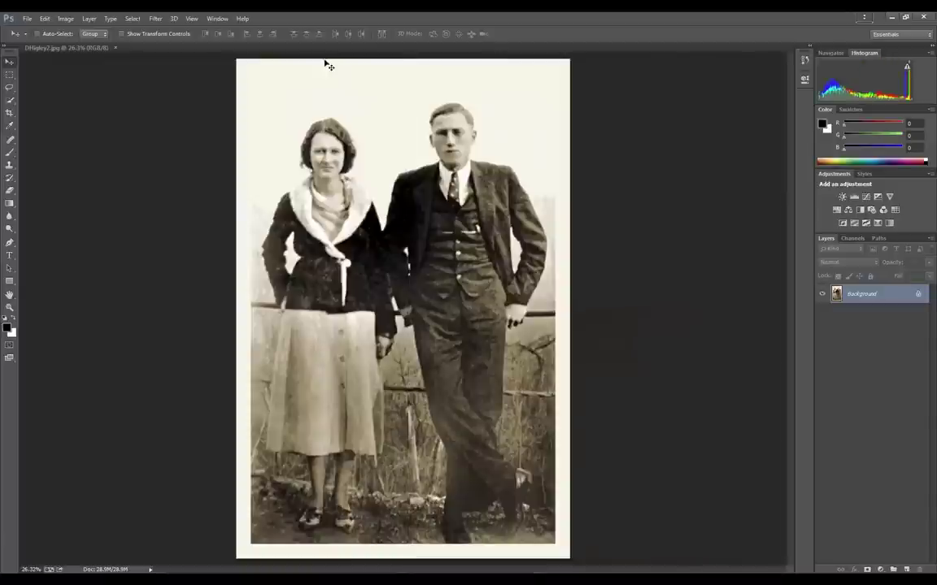
left_click(115, 48)
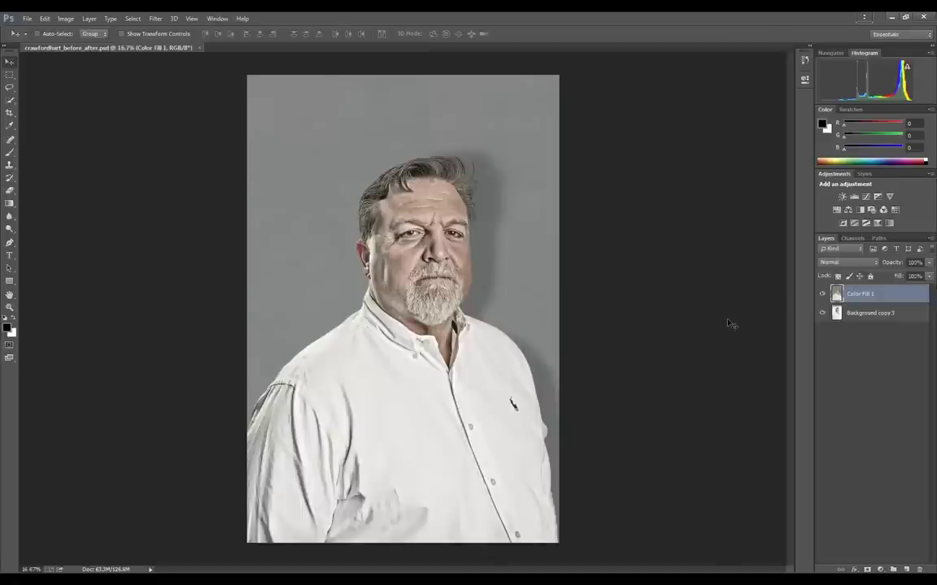
Fit the portrait, then toggle Color Fill 1 off and on to compare, ending visible
key("ctrl+0")
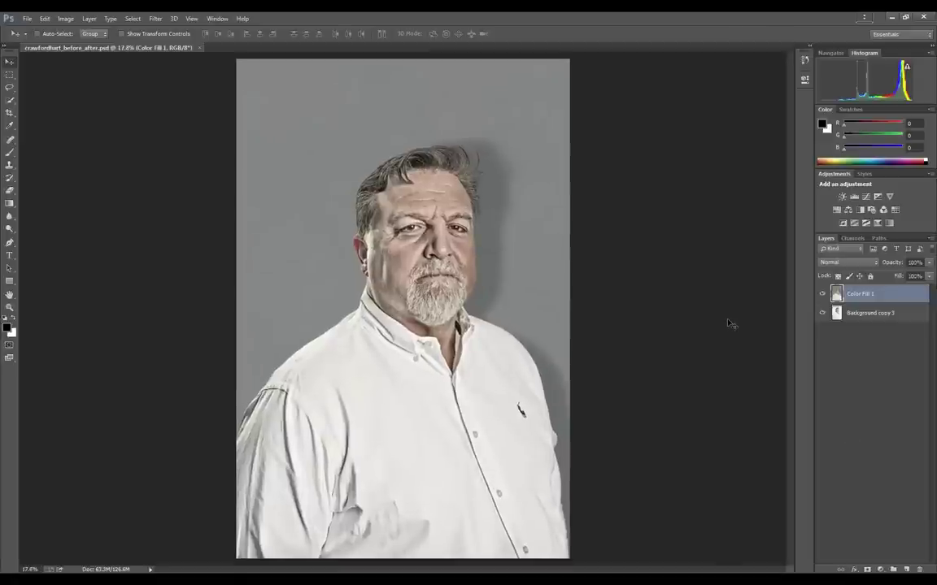
left_click(822, 294)
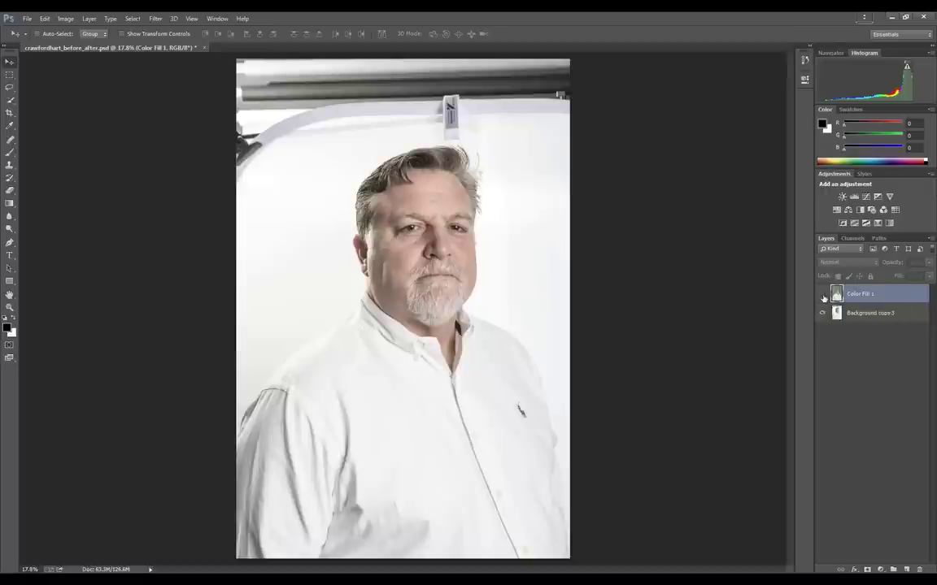
left_click(823, 296)
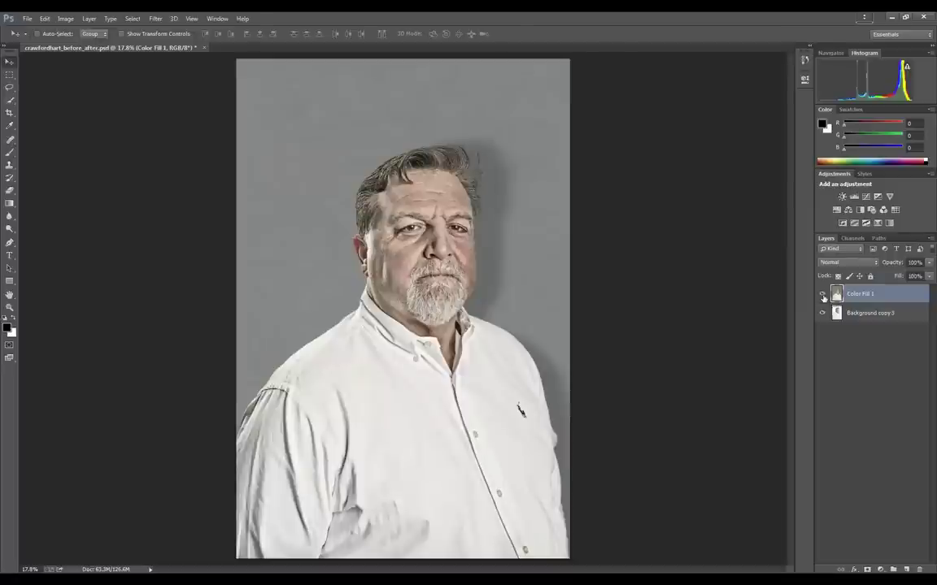
left_click(823, 296)
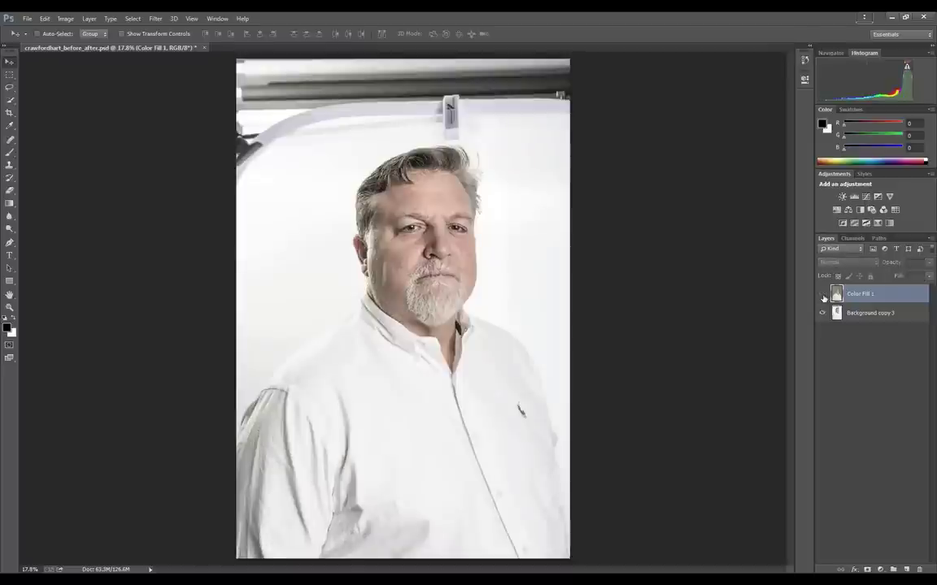
left_click(822, 296)
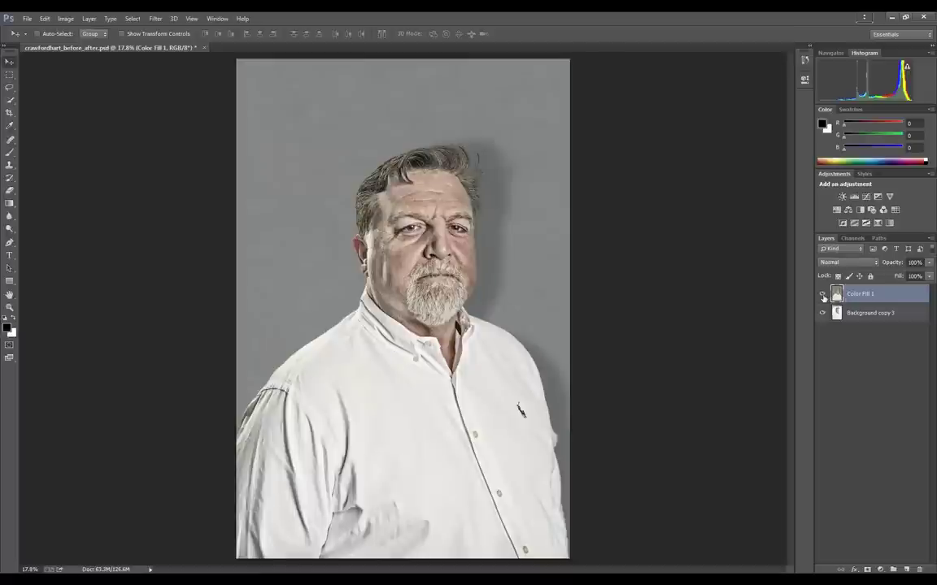
left_click(823, 295)
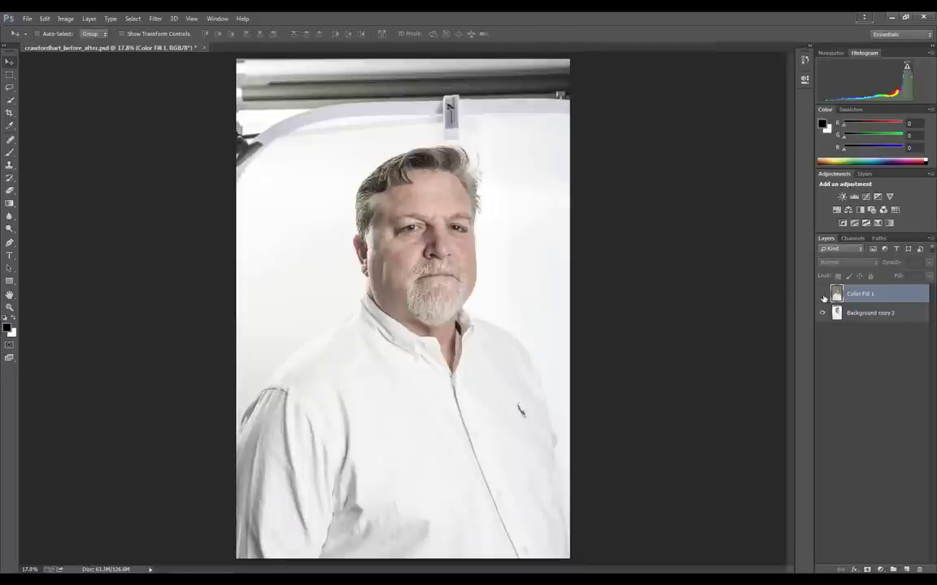
left_click(823, 296)
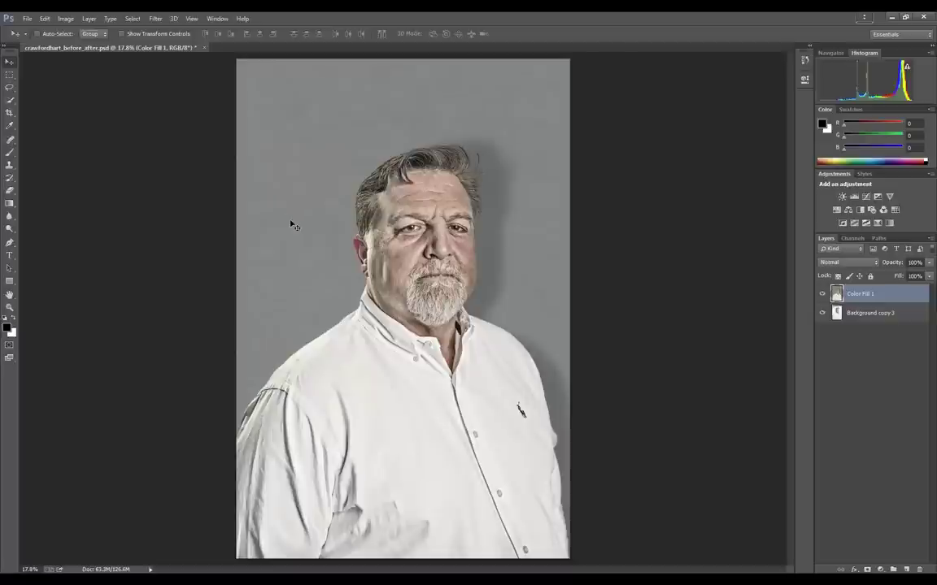
left_click(823, 295)
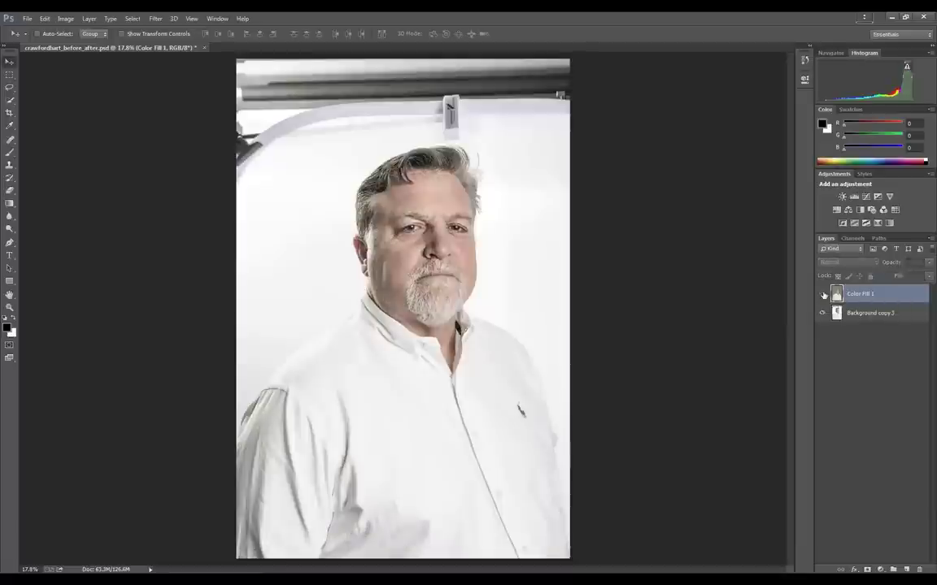
left_click(822, 294)
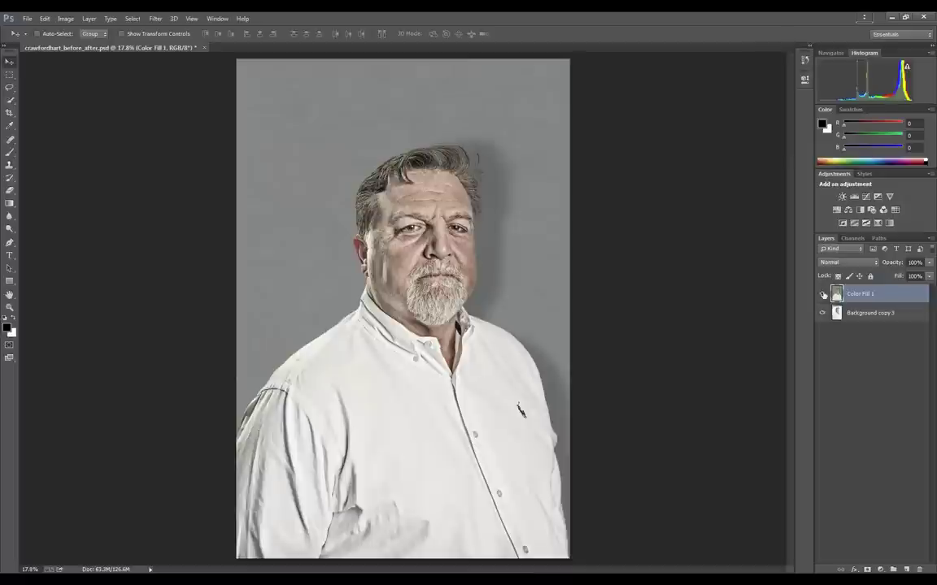
left_click(823, 294)
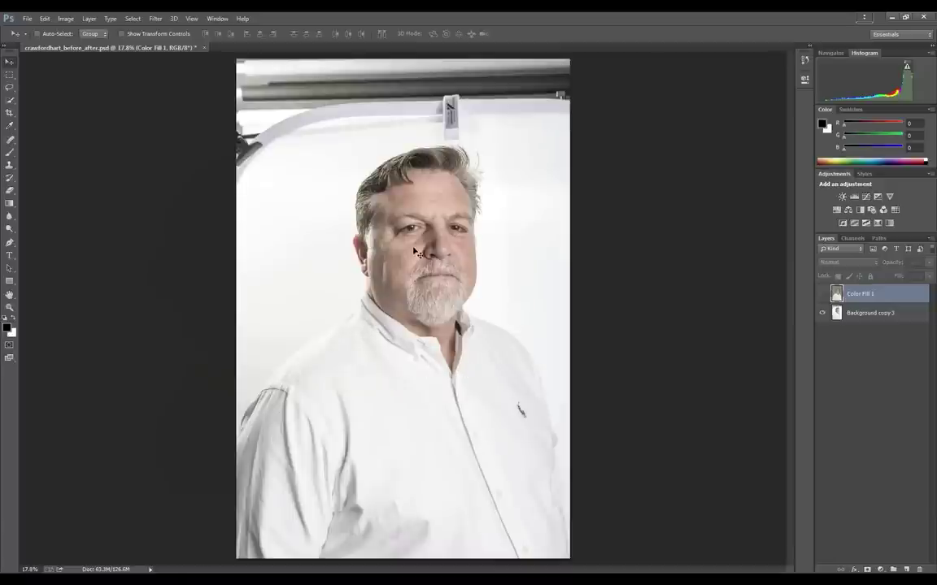
left_click(822, 294)
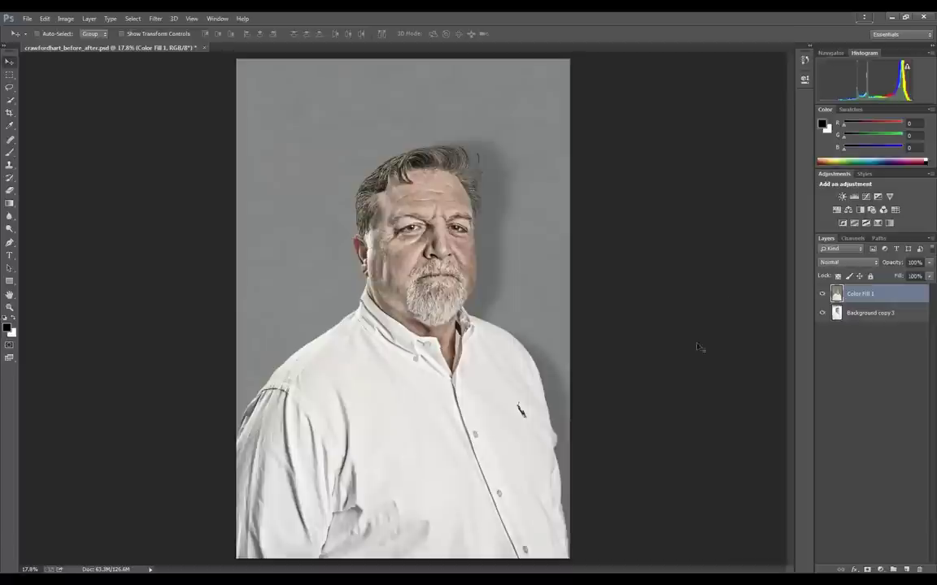
left_click(821, 294)
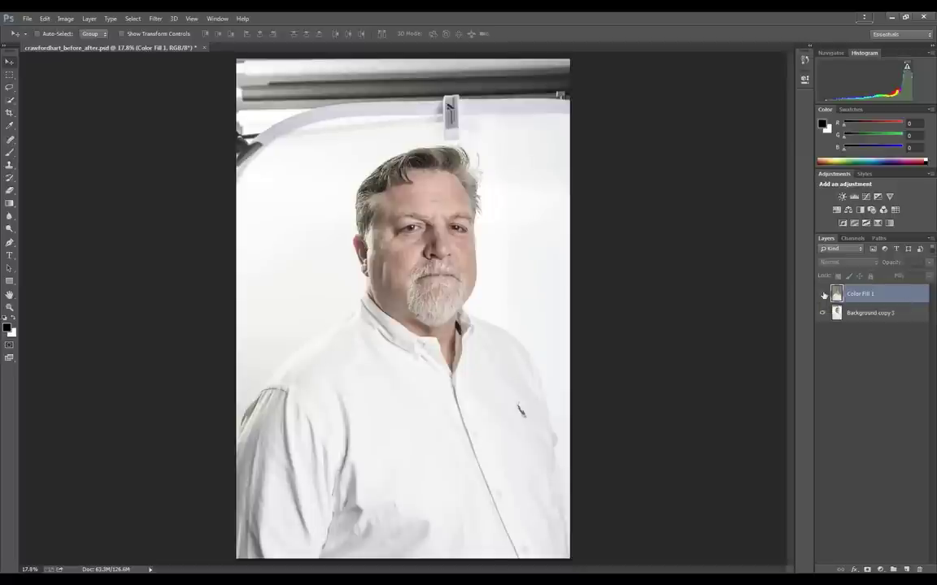
left_click(822, 294)
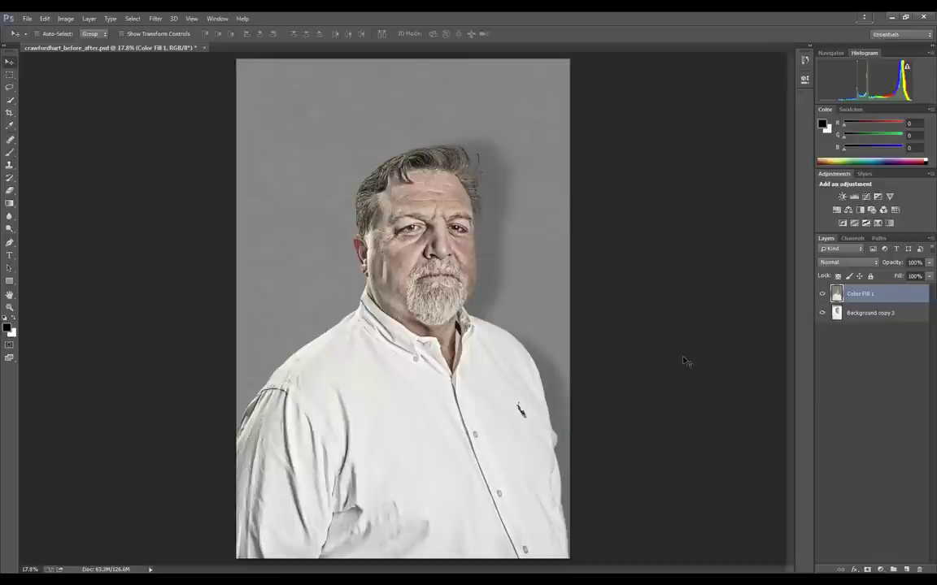
left_click(821, 293)
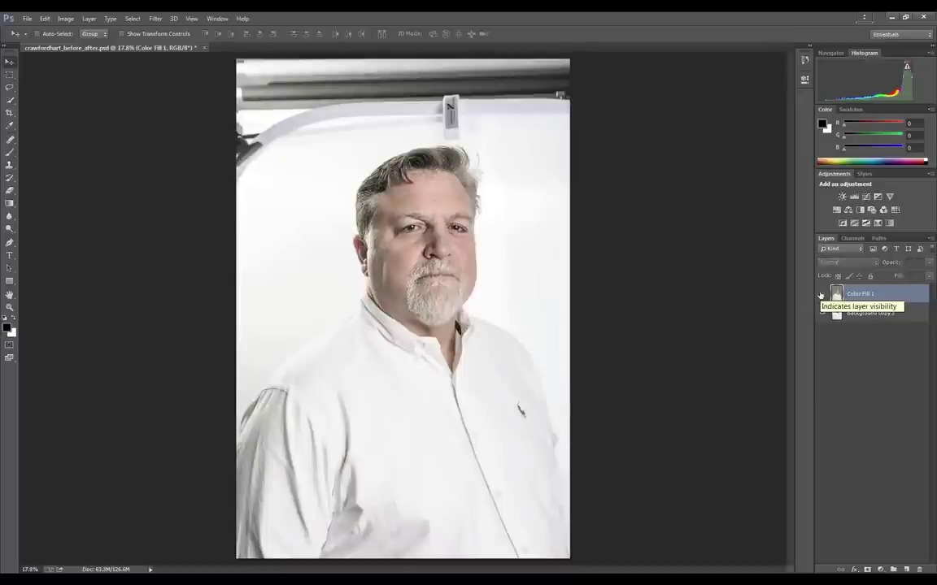
left_click(821, 293)
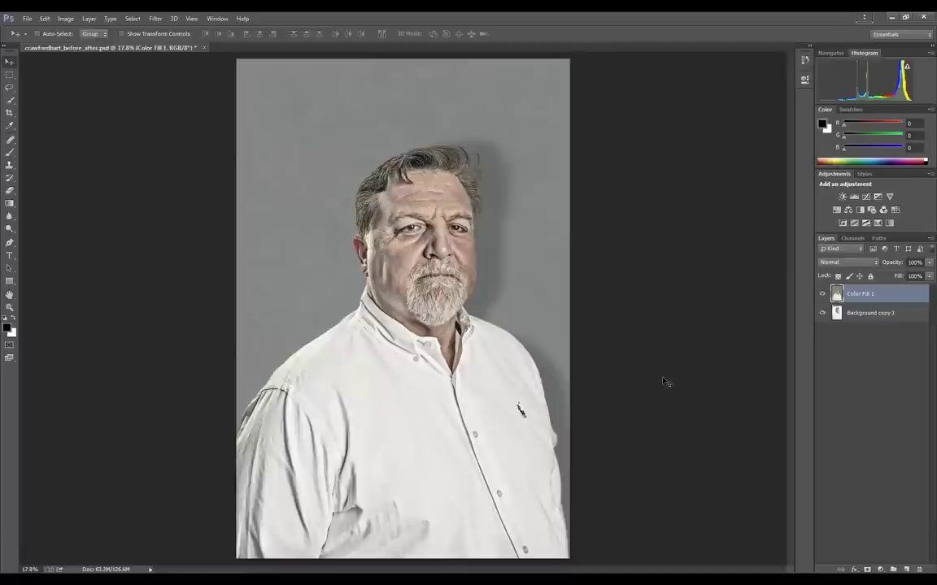
left_click(823, 294)
left_click(822, 294)
left_click(822, 294)
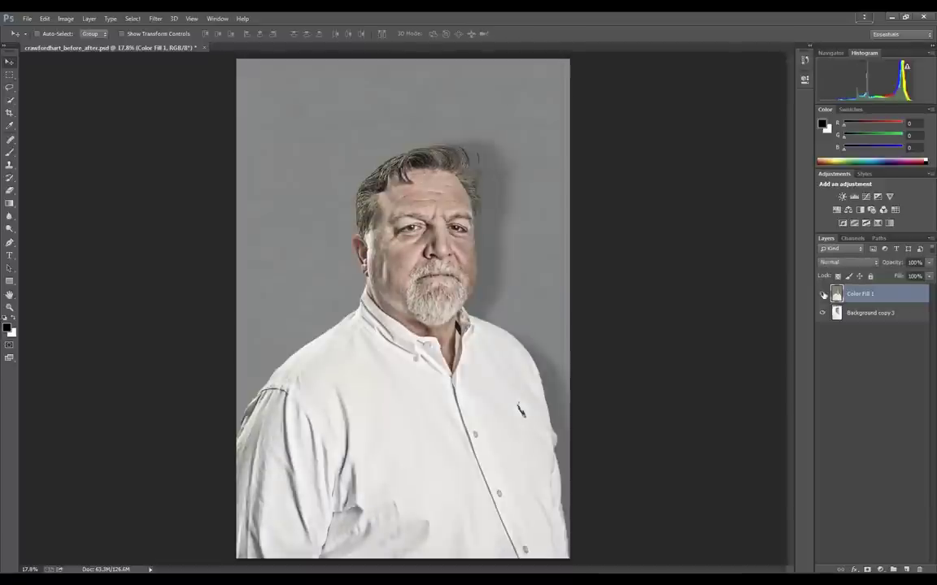
left_click(822, 294)
left_click(823, 295)
left_click(823, 295)
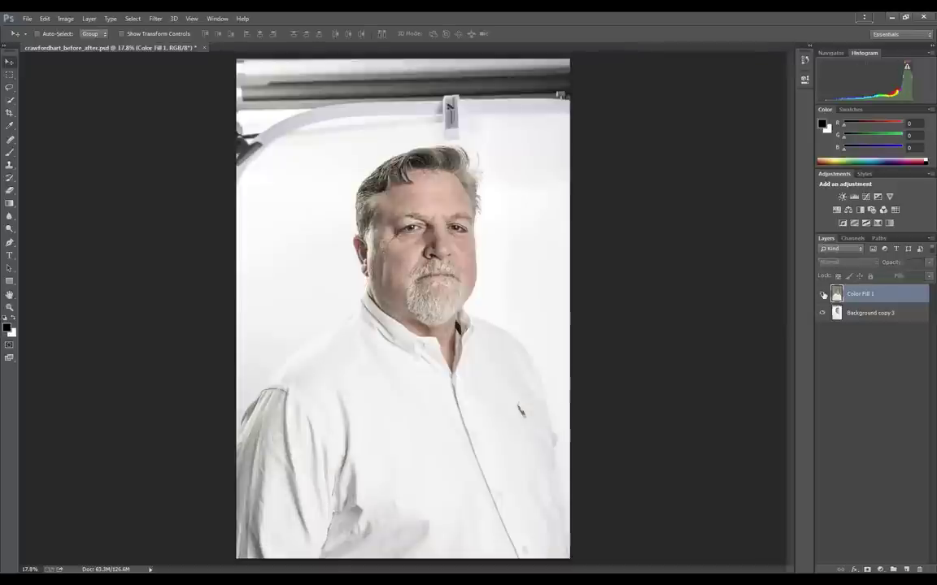
left_click(822, 295)
left_click(822, 294)
left_click(823, 294)
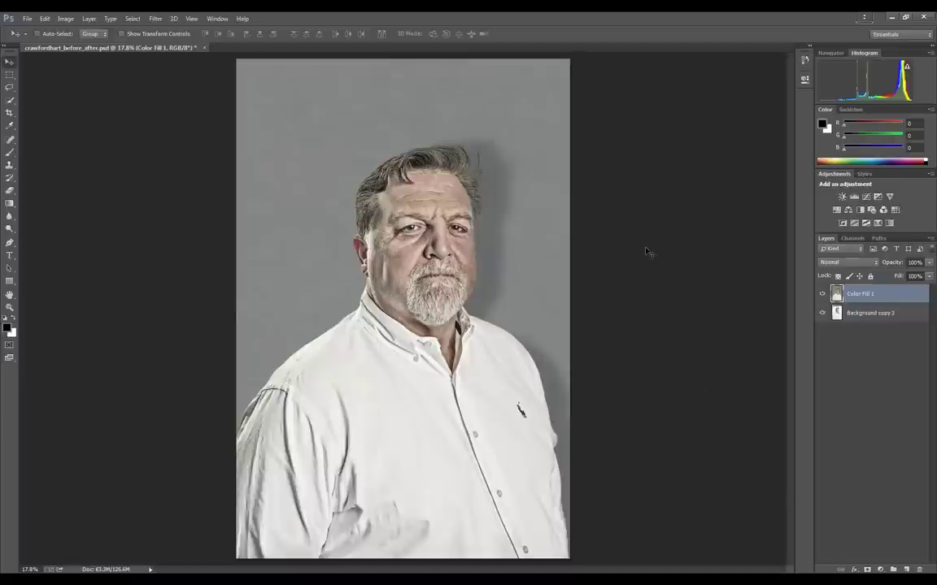
Close the retouched portrait document, discarding its unsaved changes
left_click(204, 47)
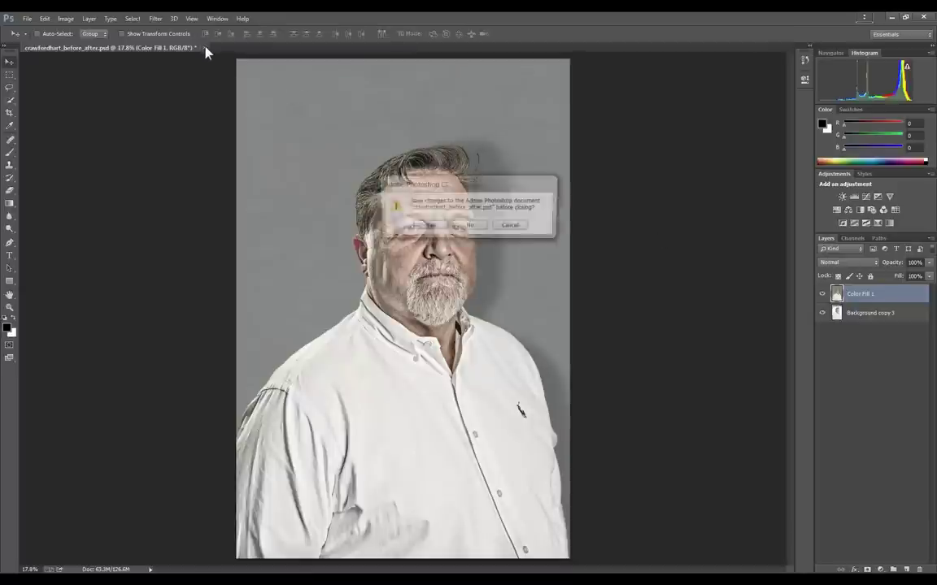
left_click(469, 228)
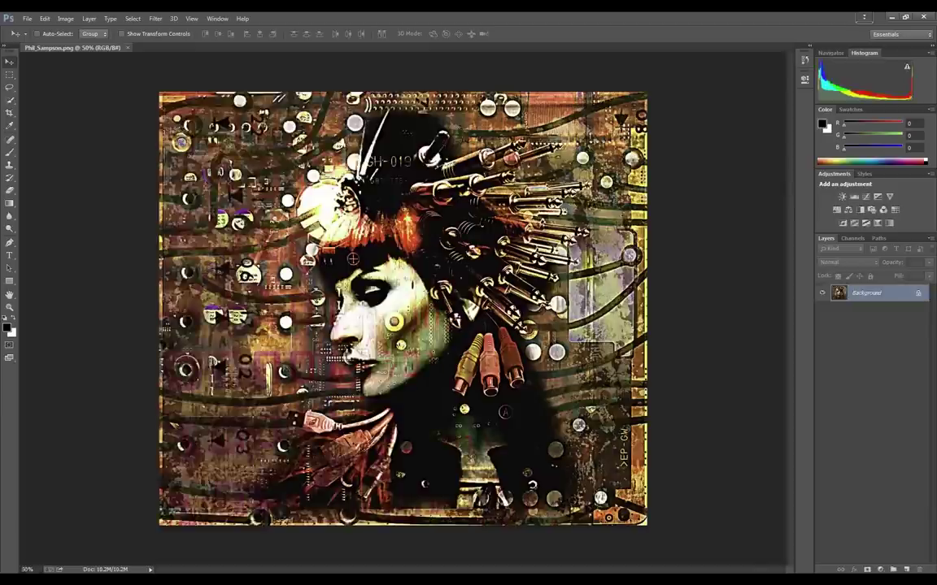
key("ctrl+plus")
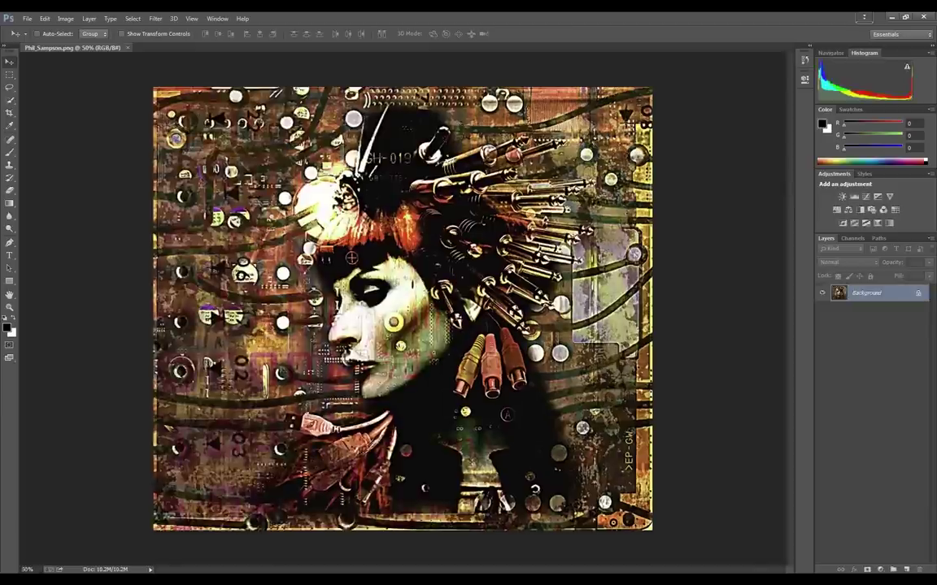
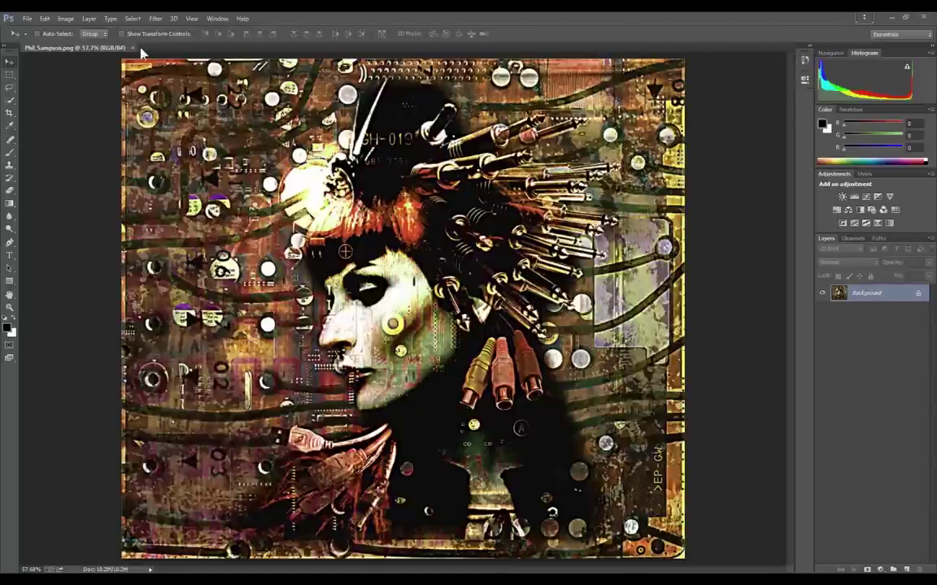
left_click(133, 48)
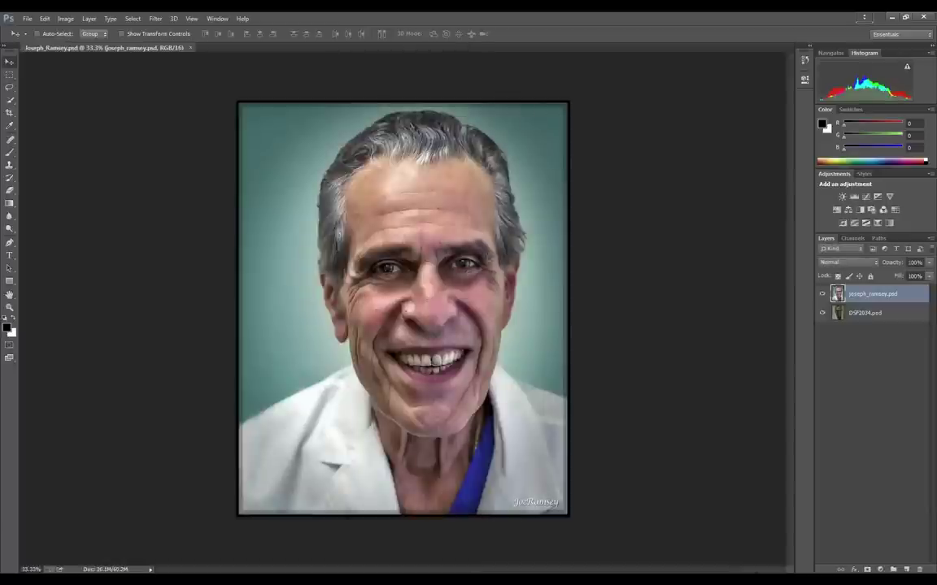
key("ctrl+0")
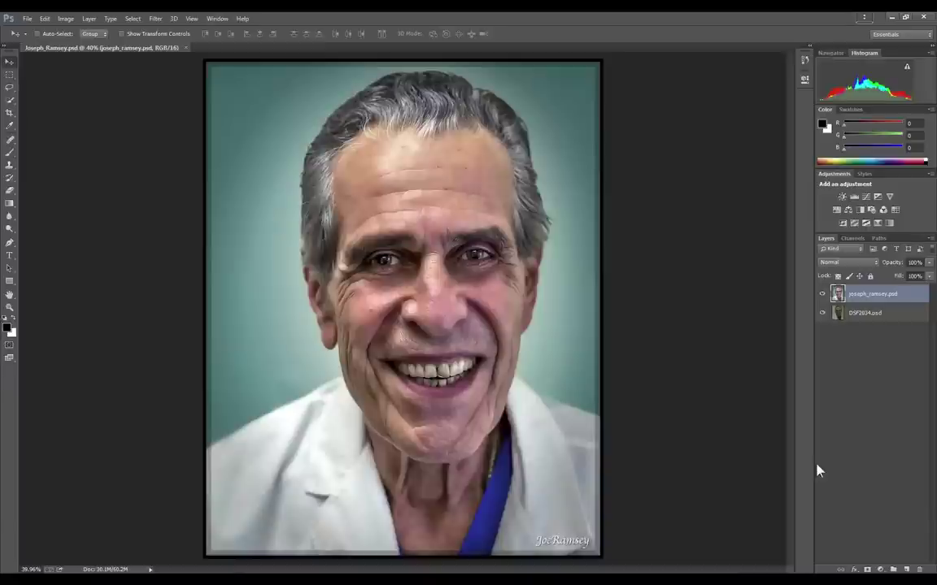
Toggle the retouched joseph_ramsey.psd layer against DSF2834.psd, ending with the original showing
left_click(822, 295)
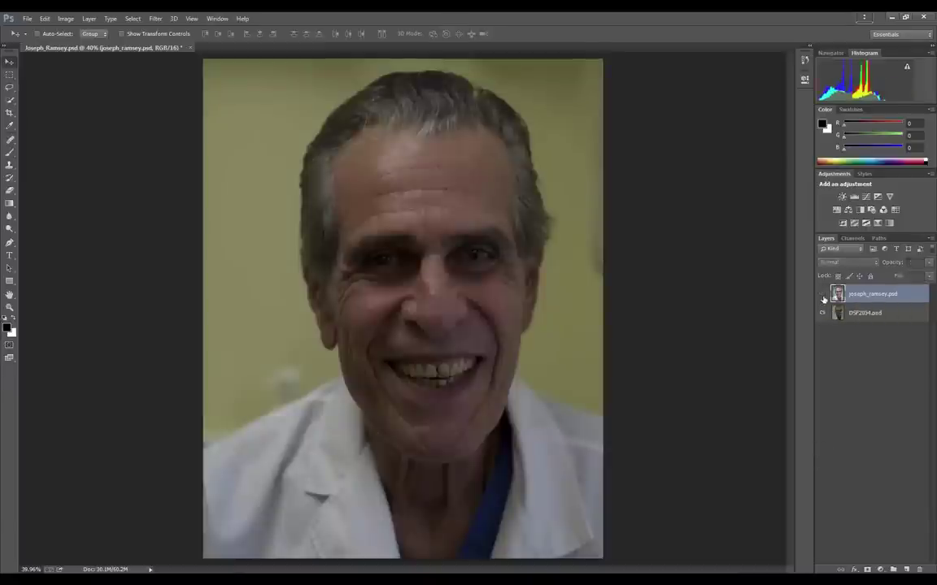
left_click(822, 295)
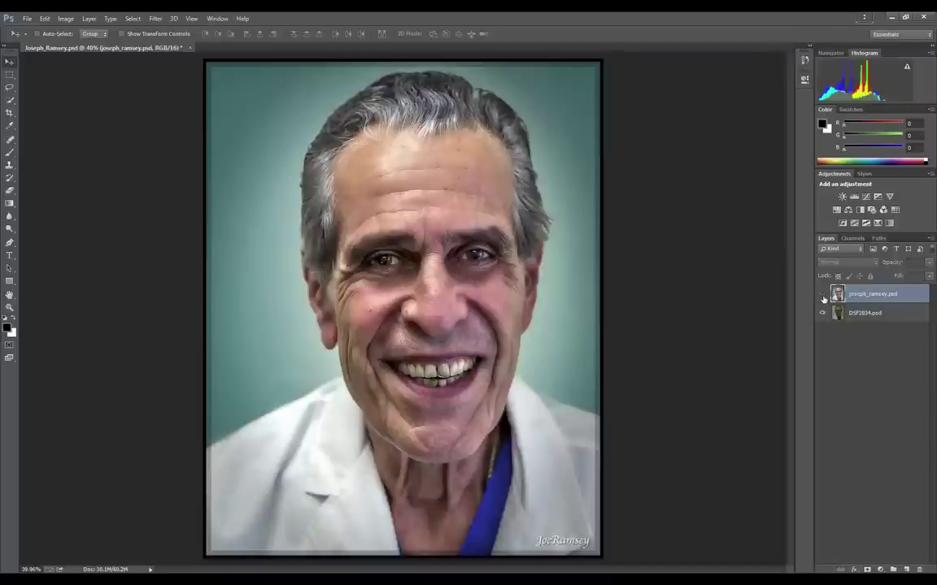
left_click(822, 295)
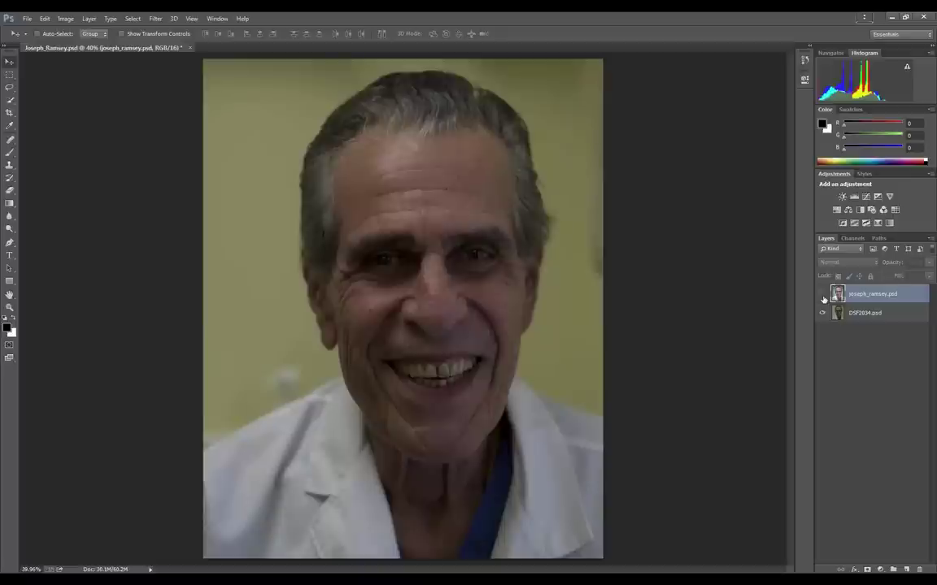
left_click(822, 295)
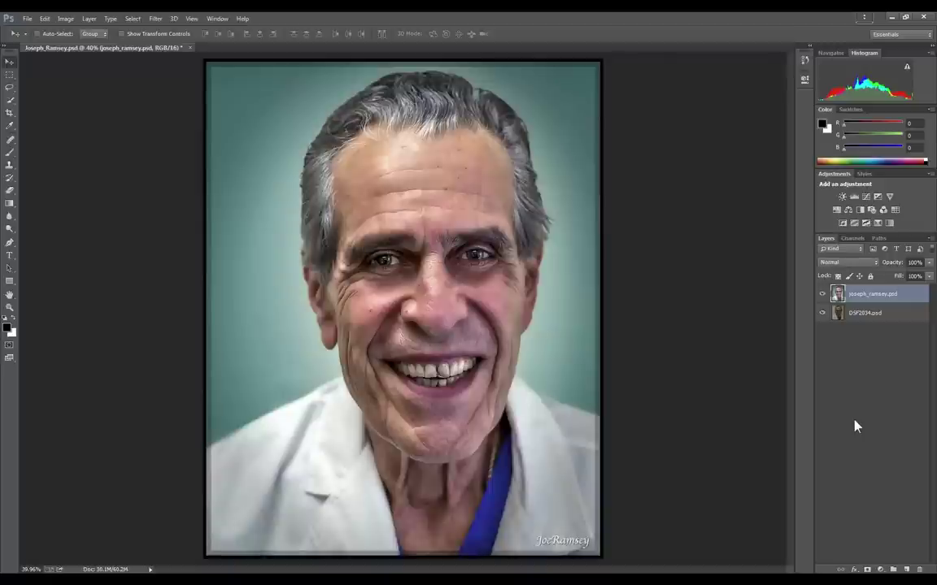
left_click(822, 294)
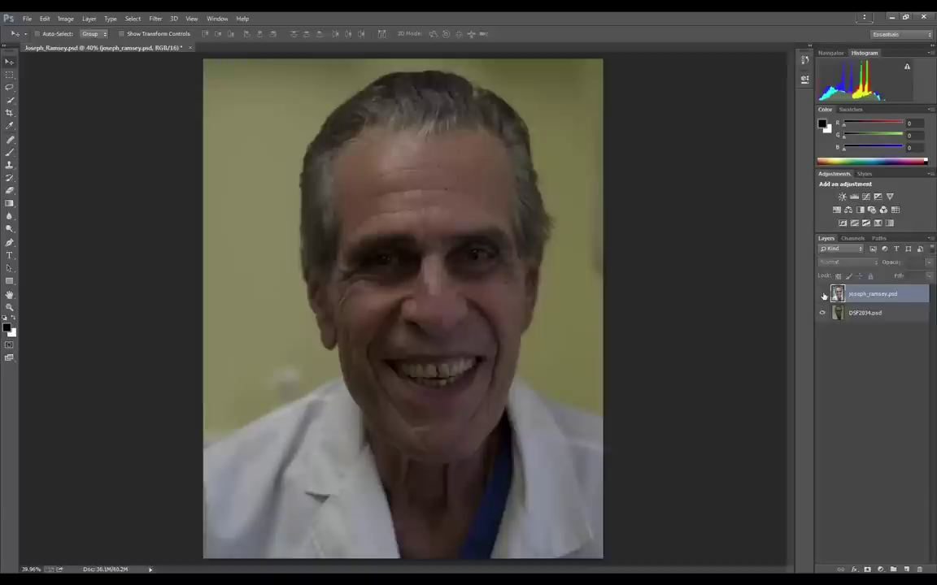
Flip the painterly layer on, off and on again, ending on the teal-background portrait
left_click(822, 294)
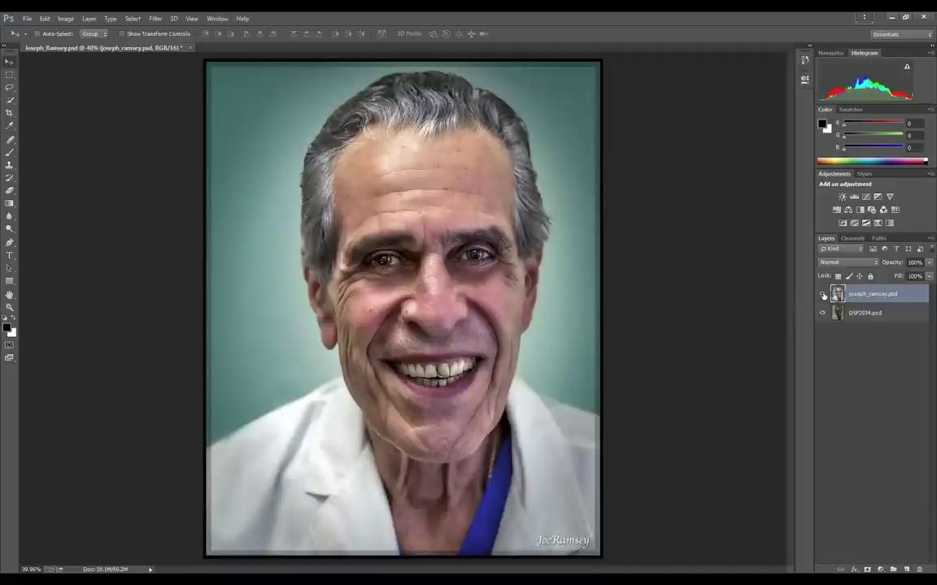
left_click(822, 295)
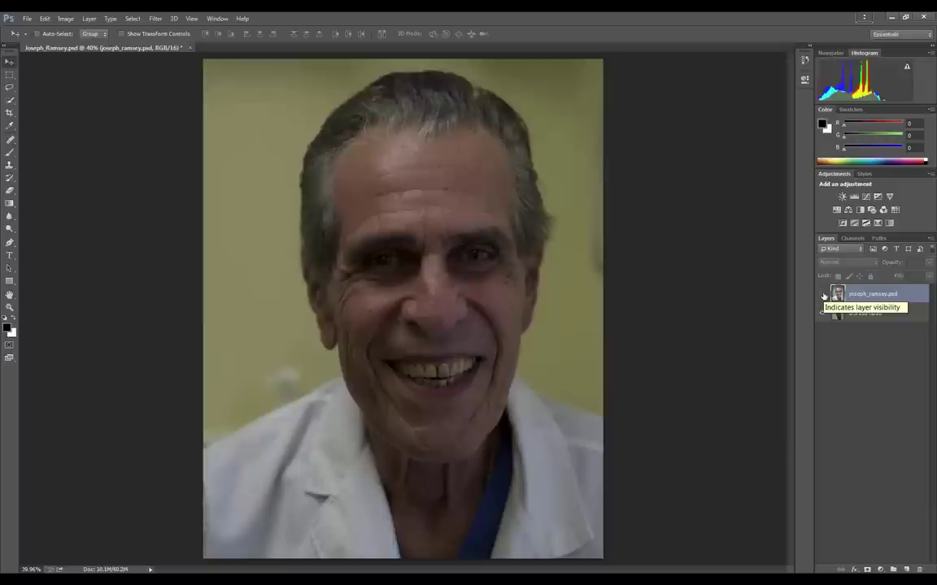
left_click(823, 296)
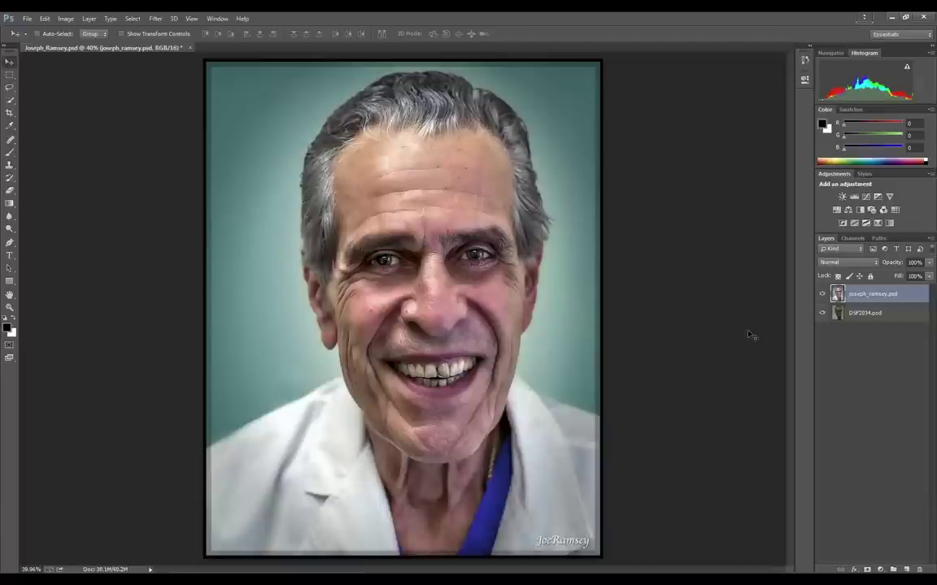
left_click(191, 48)
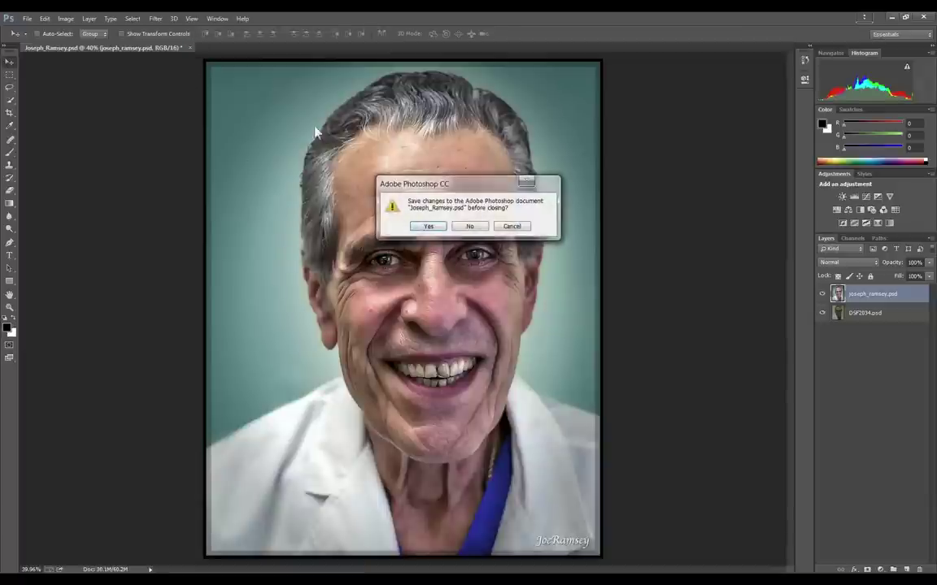
left_click(469, 226)
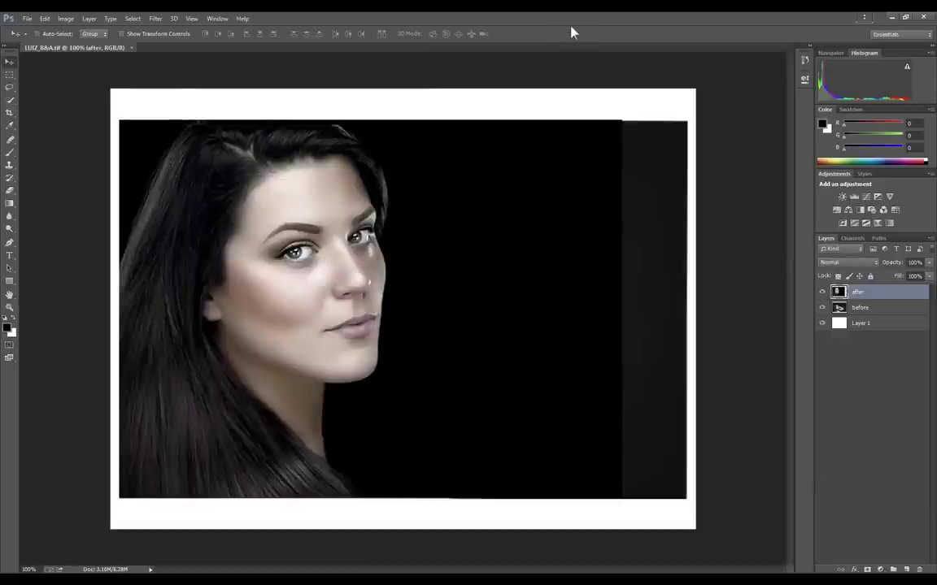
Fit LUIZ_B&A.tif to the window and toggle the 'after' layer off, on, off to compare
key("ctrl+0")
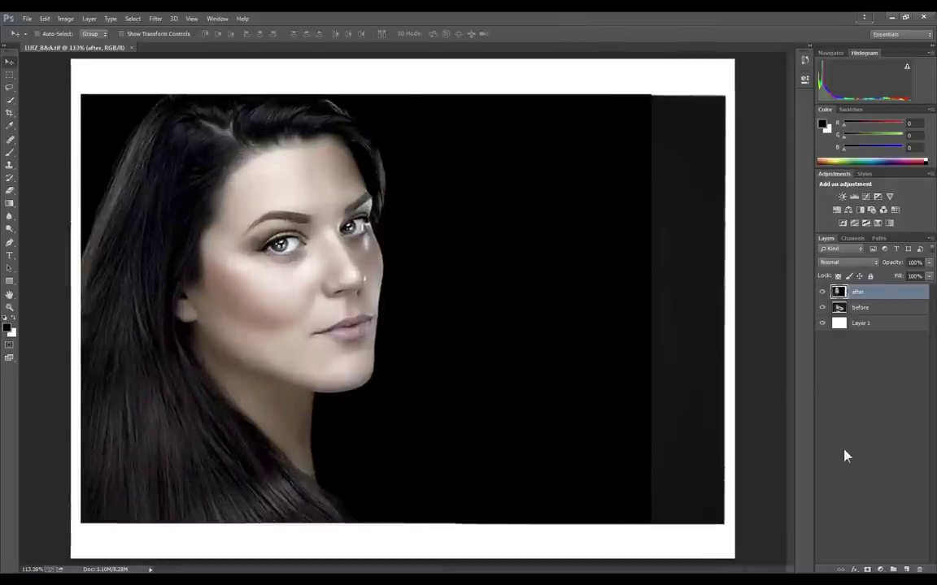
left_click(822, 292)
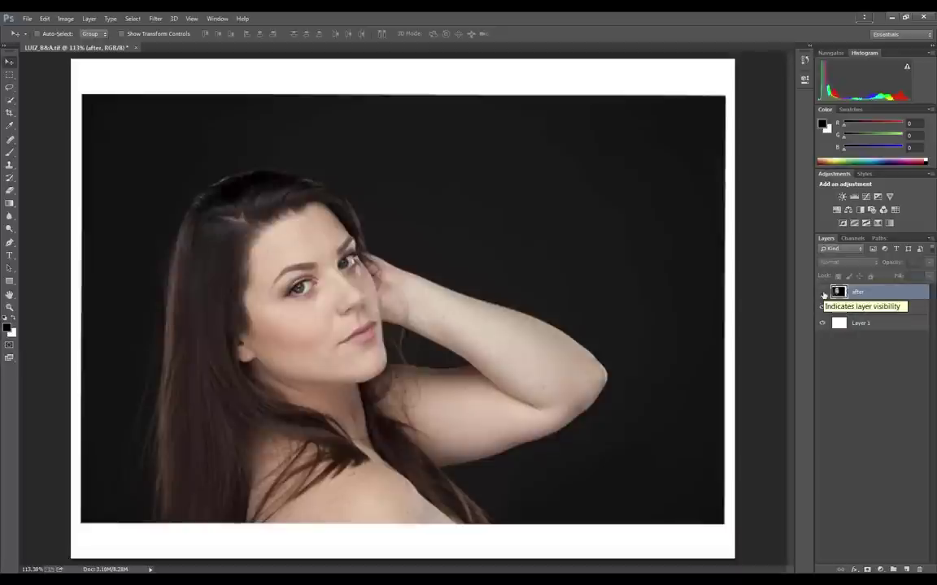
left_click(822, 292)
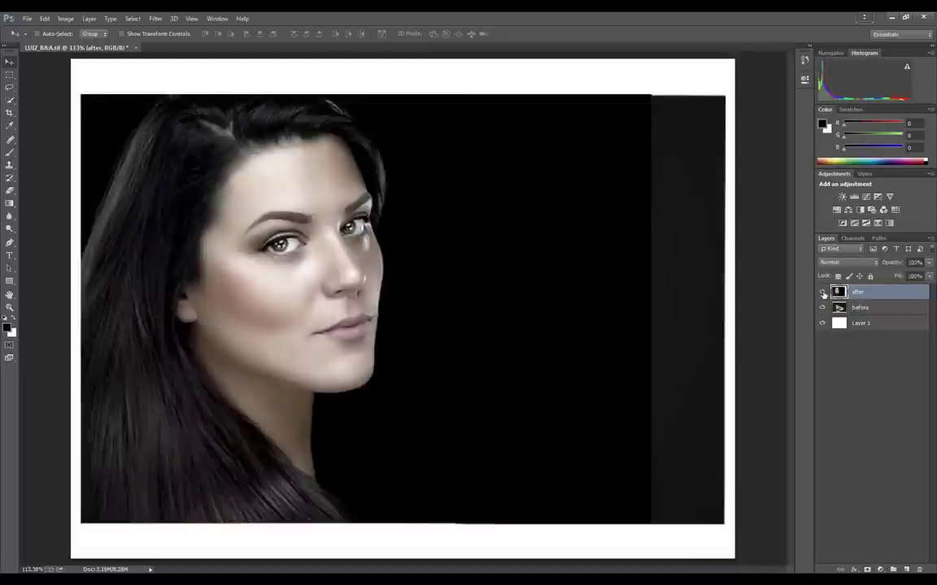
left_click(821, 292)
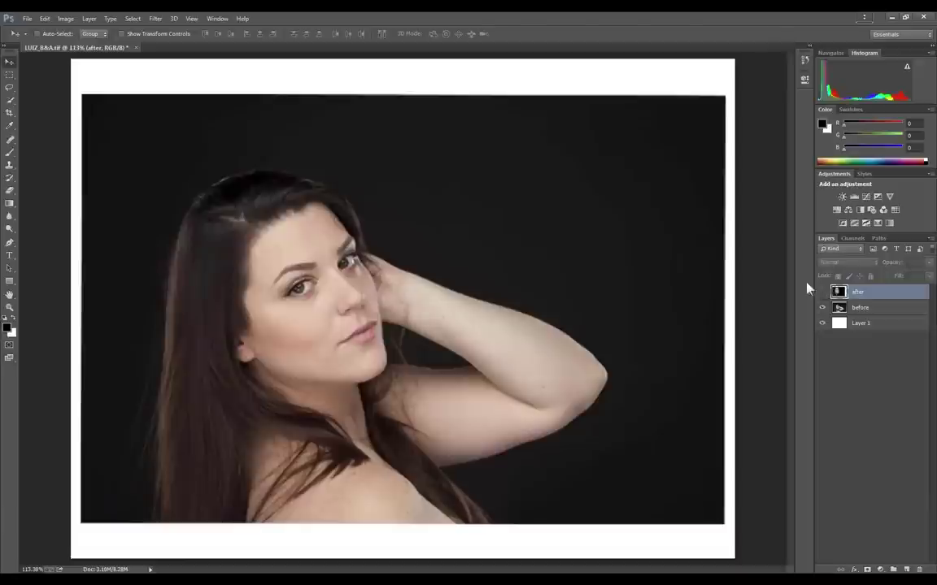
Check Image > Image Size without changes, then show the 'after' layer again
left_click(63, 19)
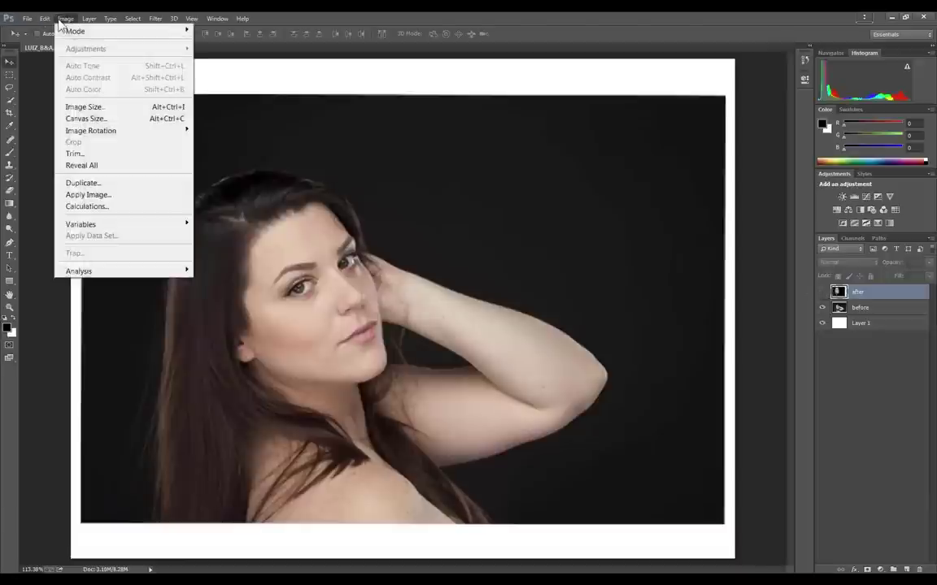
left_click(81, 106)
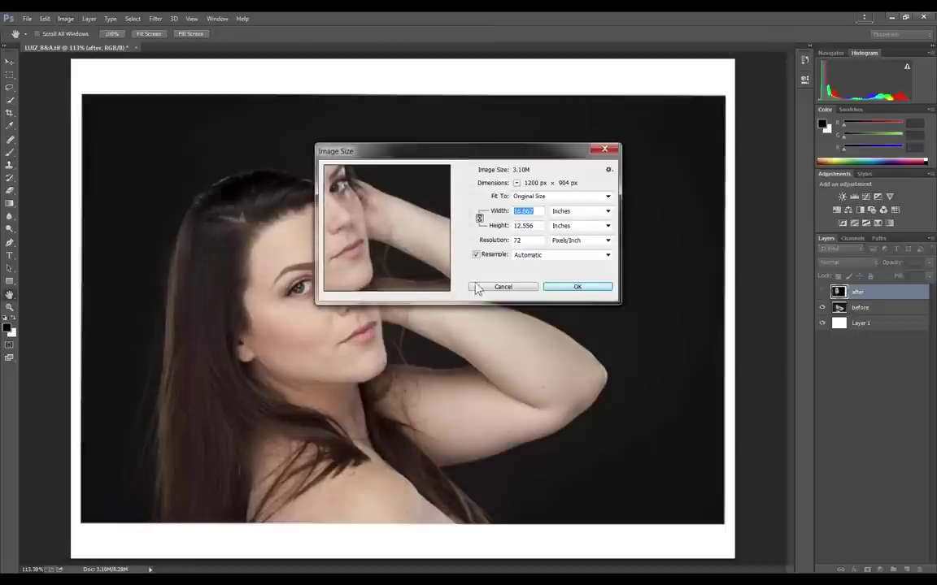
left_click(508, 290)
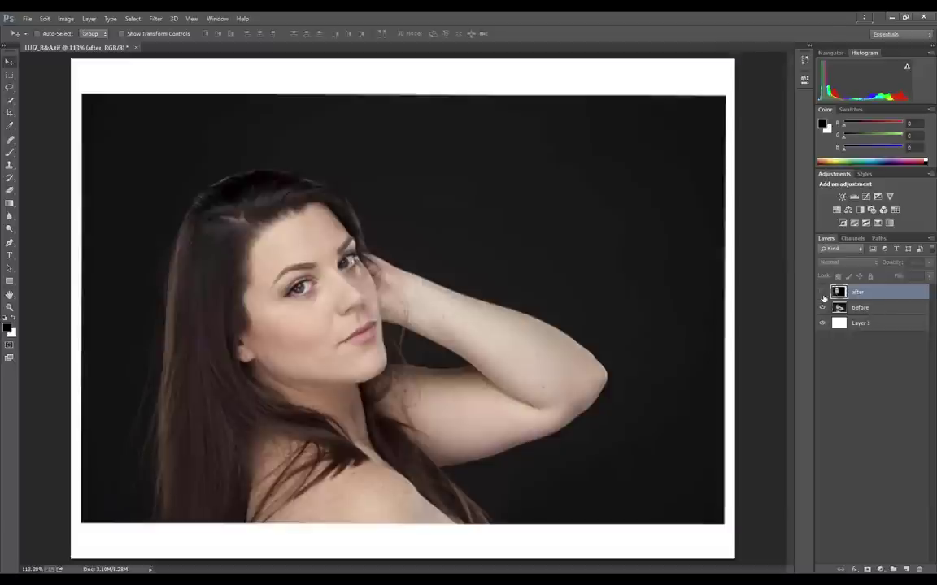
left_click(822, 292)
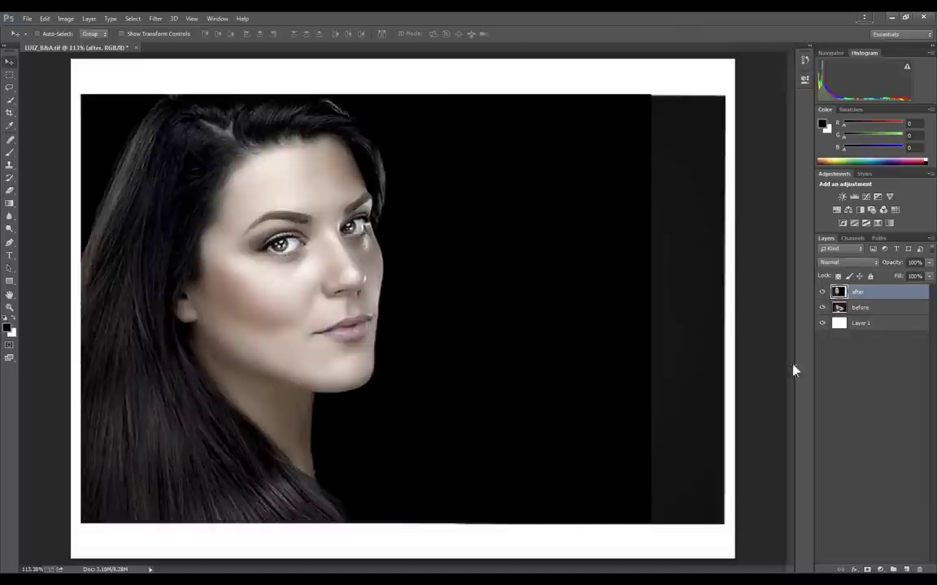
Test the 'before' and Layer 1 visibility, ending with the original 'before' photo visible
left_click(821, 308)
left_click(821, 324)
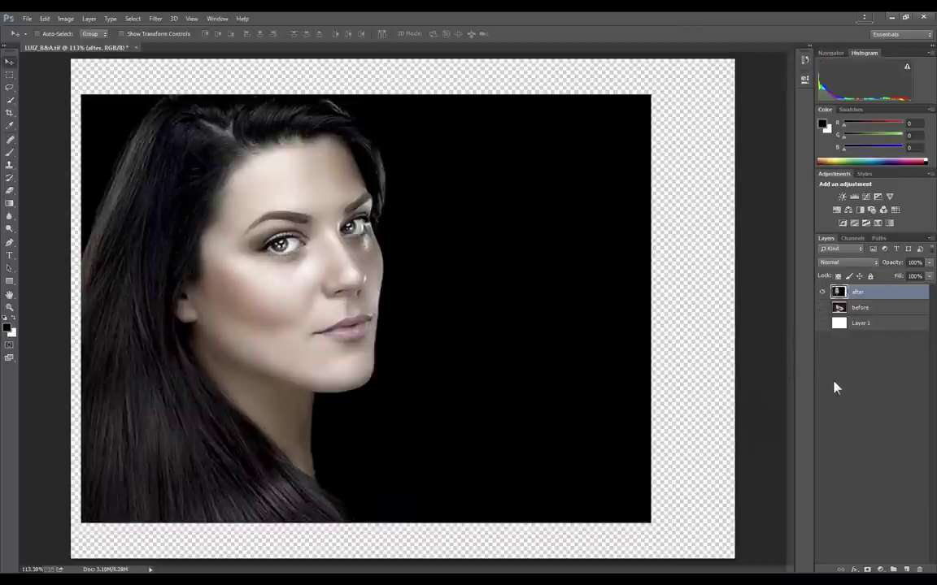
left_click(821, 324)
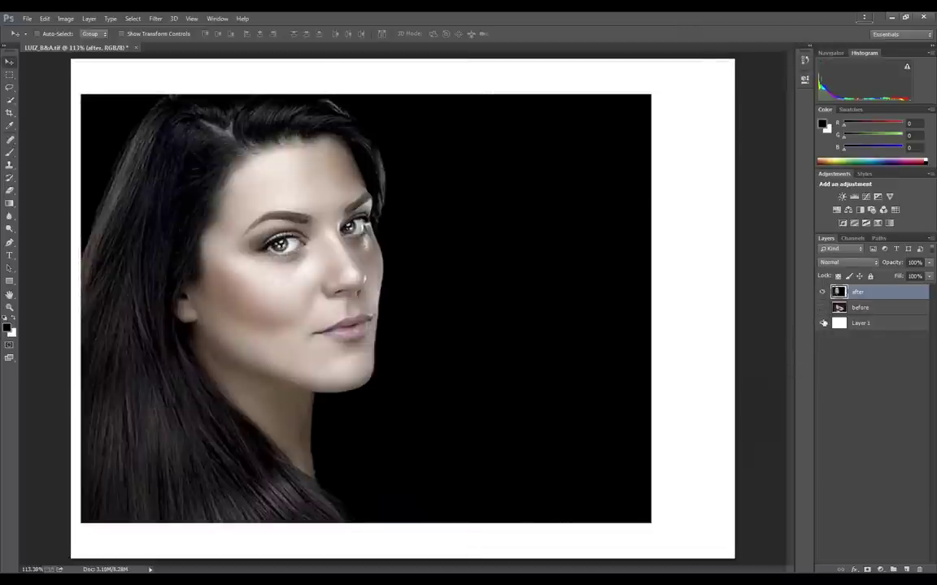
left_click(822, 309)
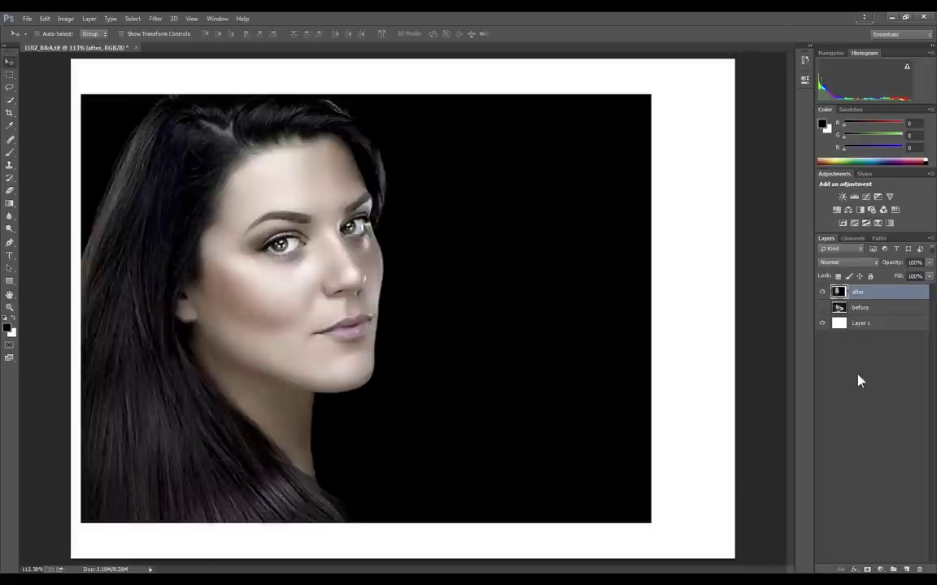
Repeatedly toggle the 'after' layer to compare retouch and original, leaving it visible
left_click(821, 293)
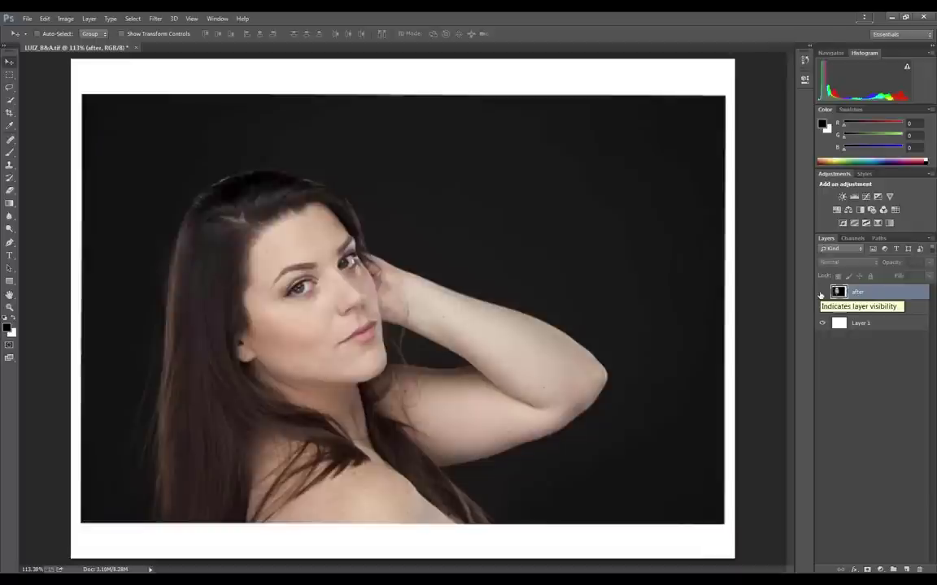
left_click(822, 293)
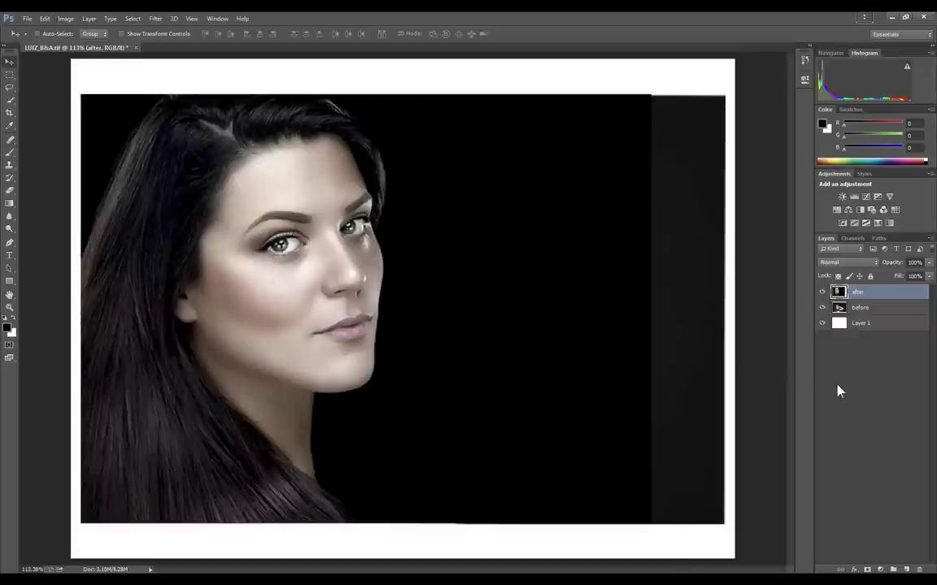
left_click(822, 291)
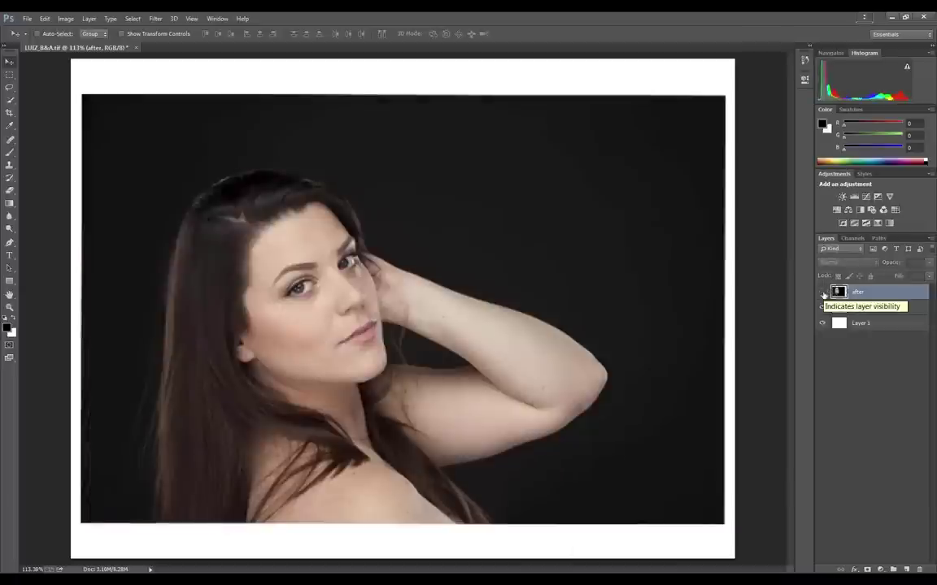
left_click(822, 292)
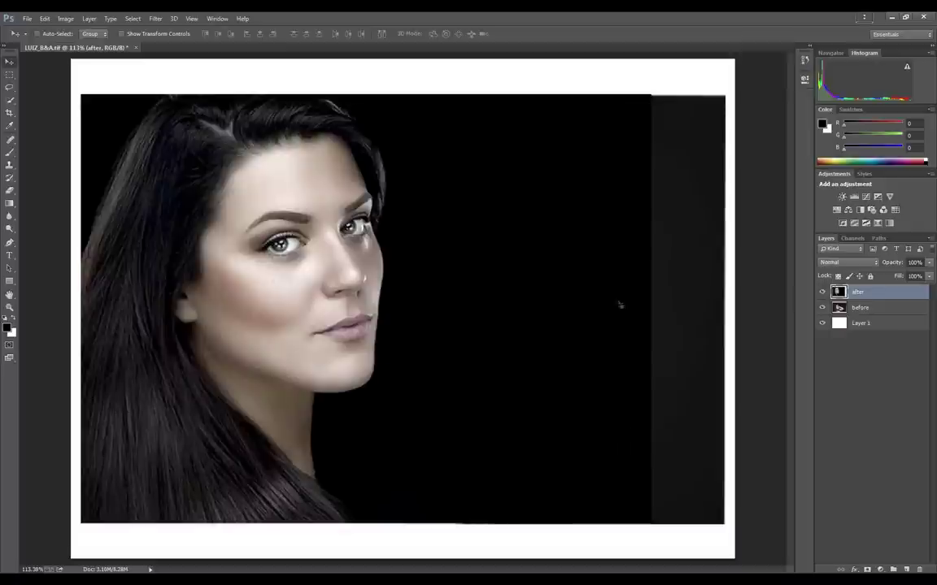
left_click(821, 292)
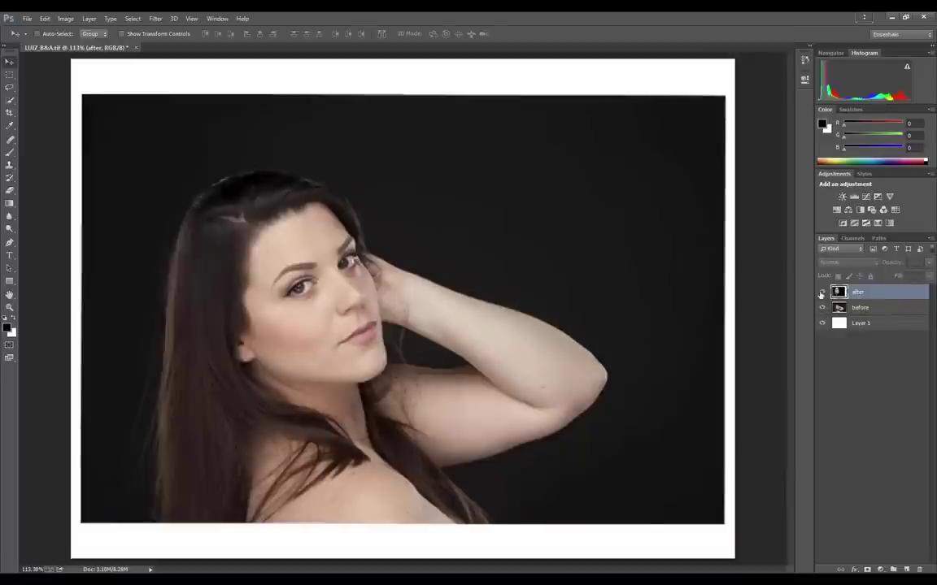
left_click(821, 293)
left_click(821, 292)
left_click(821, 293)
left_click(821, 293)
left_click(822, 293)
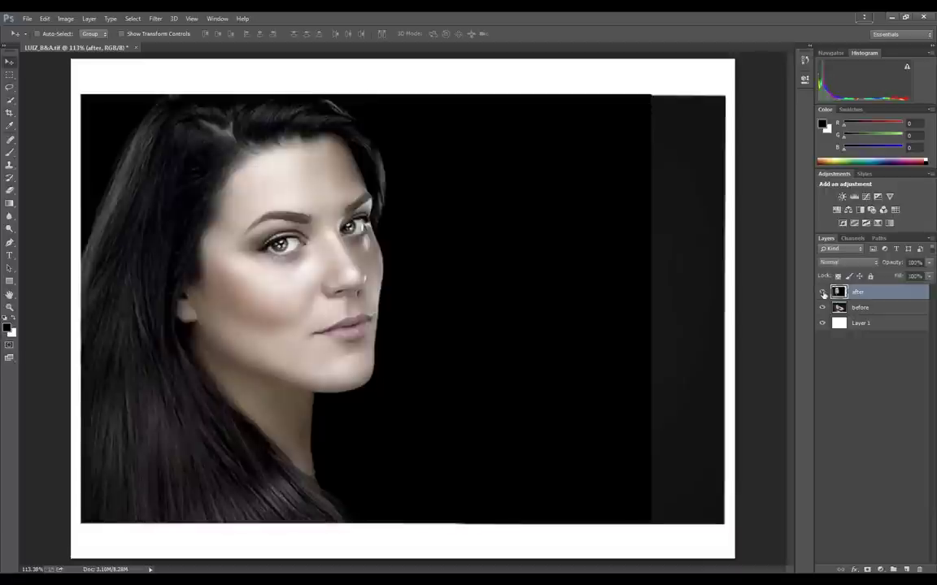
left_click(822, 293)
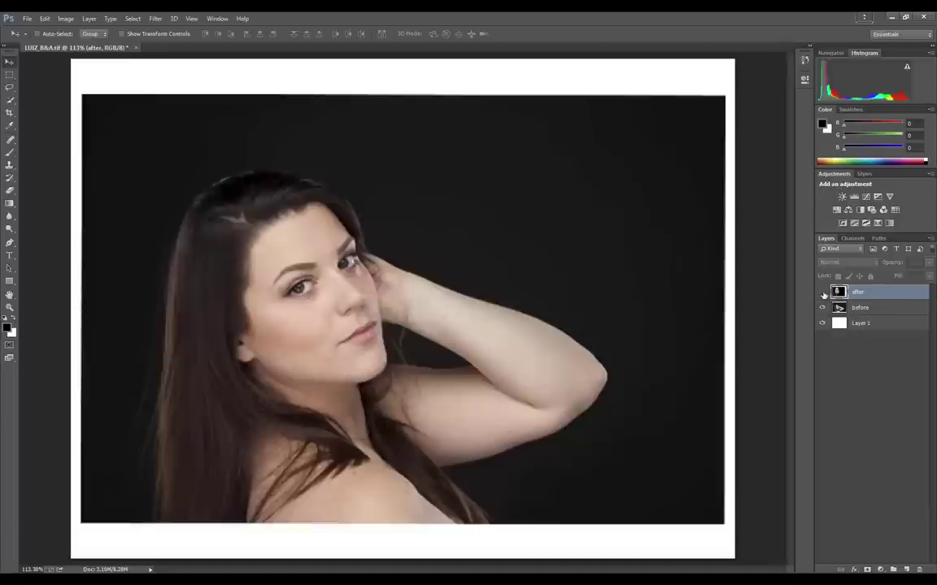
left_click(822, 293)
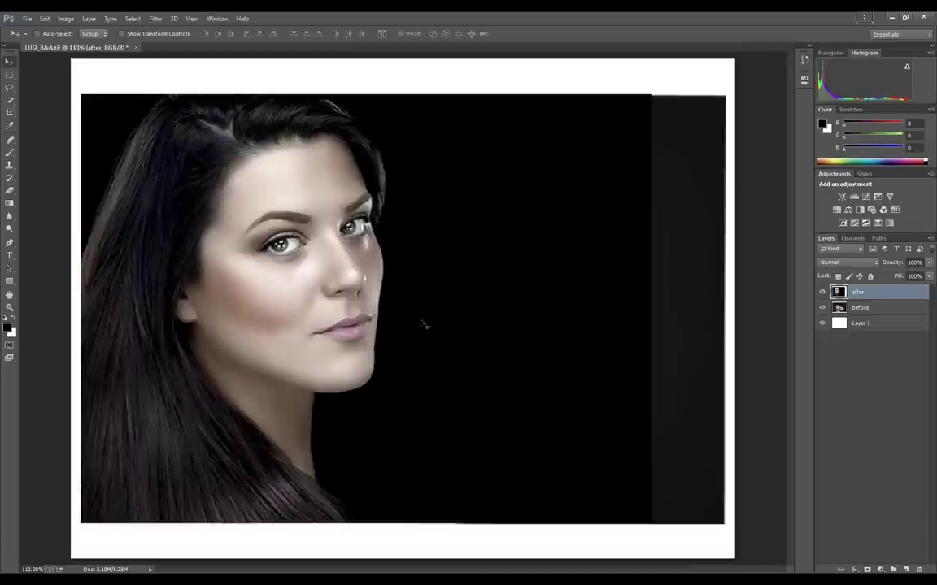
scroll(277, 333, "up", 2)
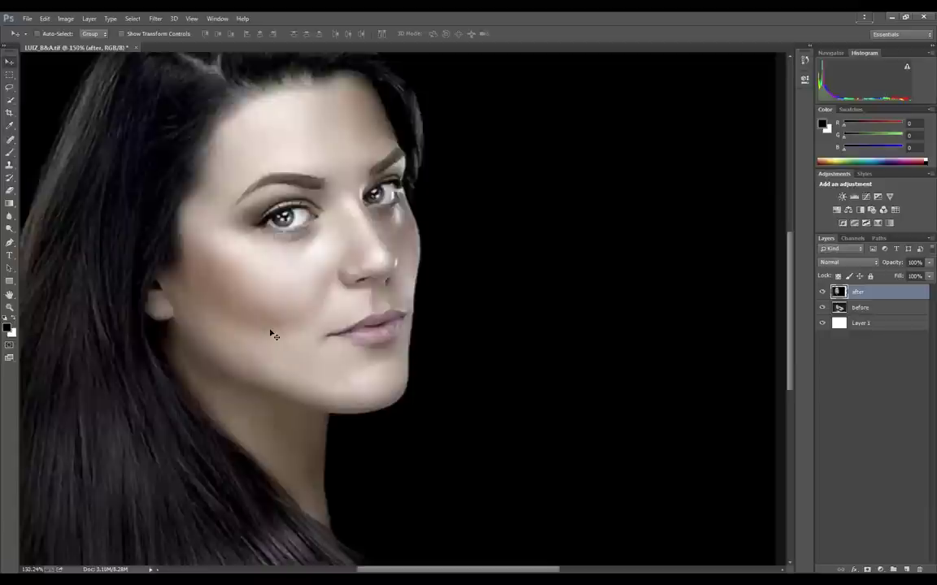
scroll(277, 333, "up", 2)
scroll(275, 331, "up", 2)
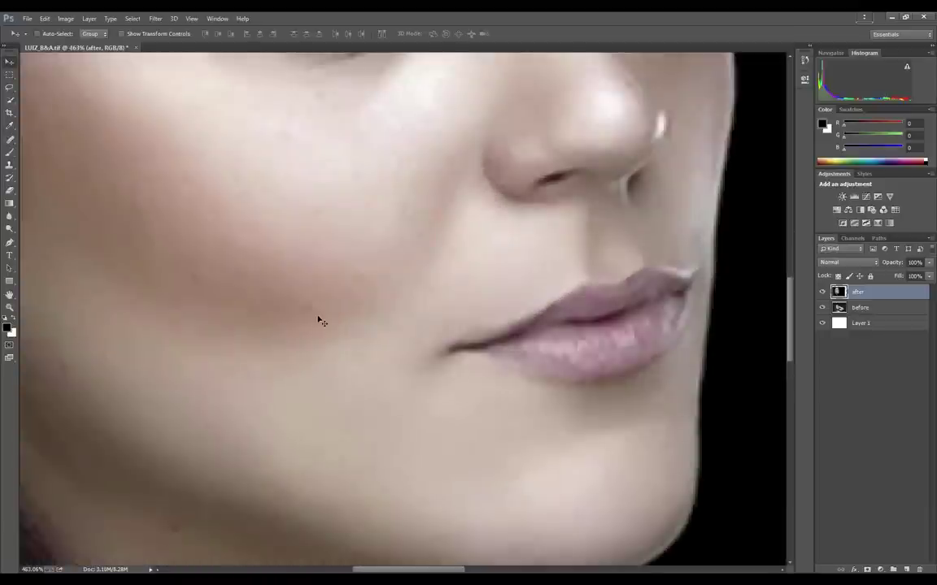
scroll(319, 318, "down", 2)
scroll(319, 320, "down", 2)
scroll(319, 321, "down", 2)
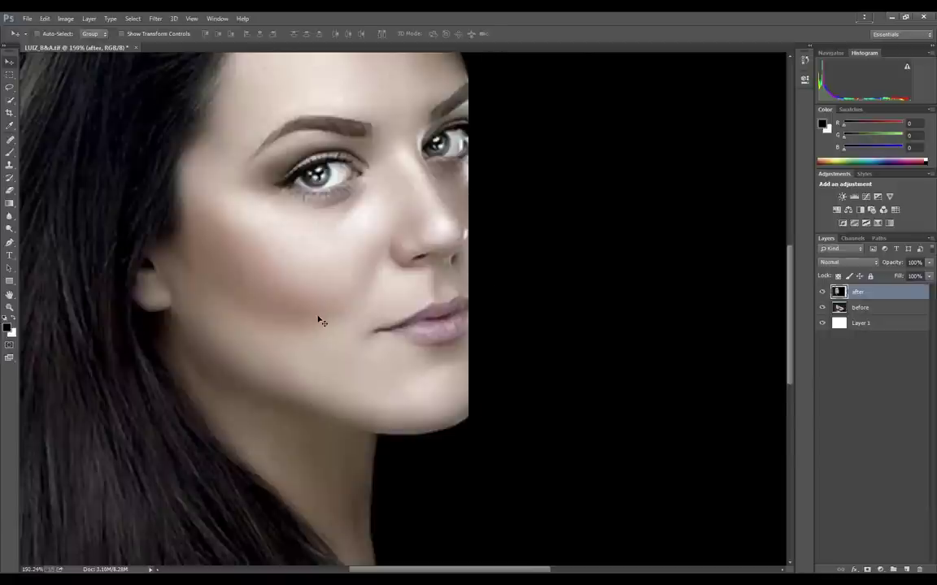
scroll(319, 321, "down", 1)
scroll(319, 321, "down", 1)
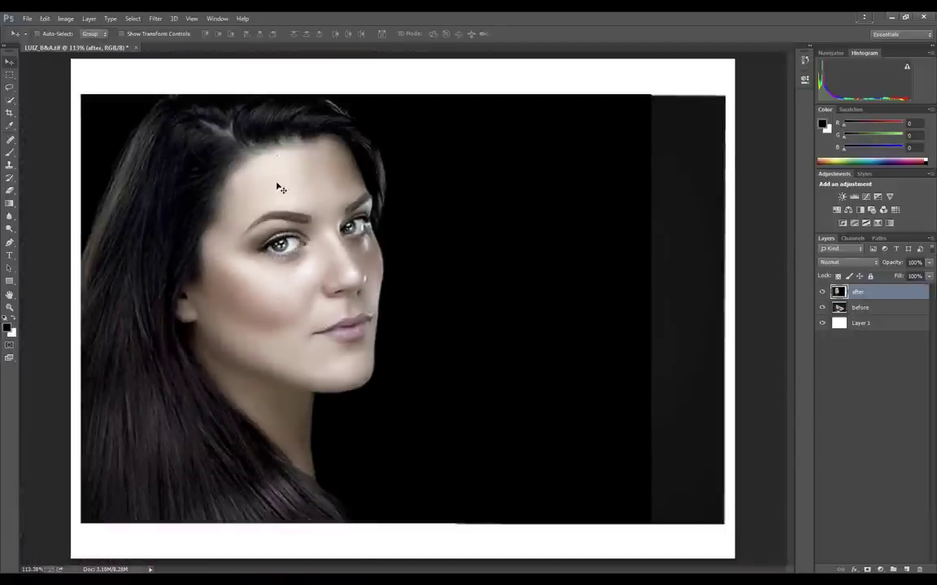
scroll(277, 187, "up", 4)
scroll(277, 187, "down", 2)
scroll(286, 236, "down", 1)
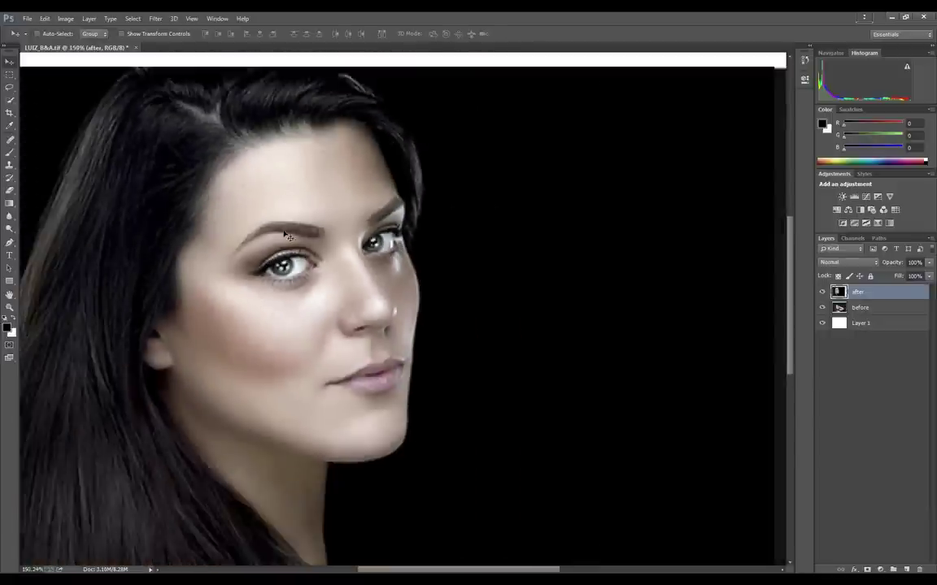
scroll(286, 236, "down", 1)
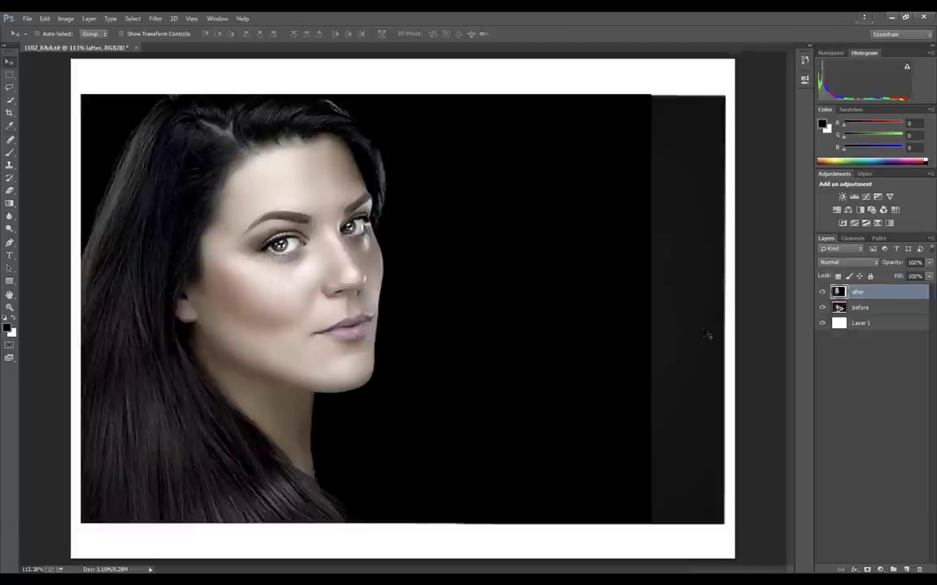
Flash the original once more, then close LUIZ_B&A.tif without saving
left_click(822, 293)
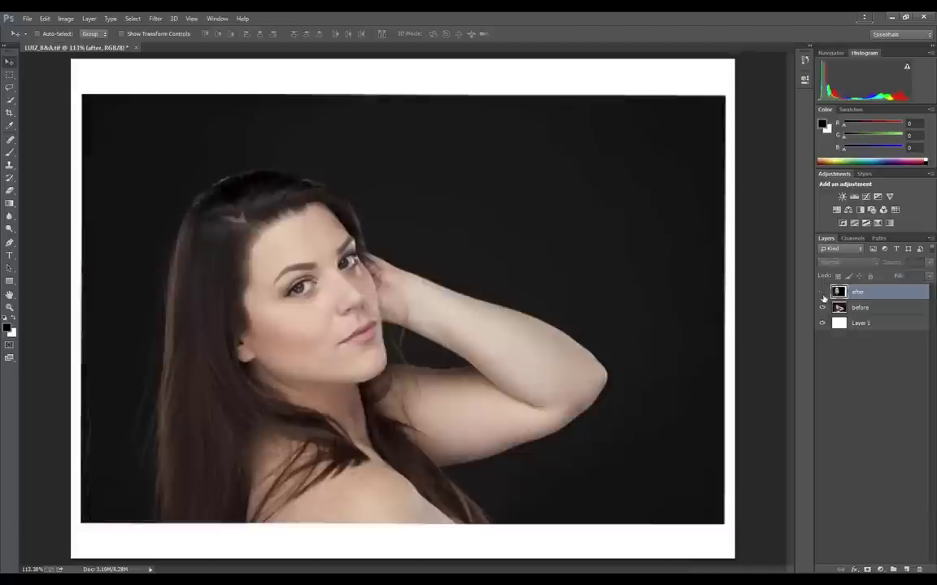
left_click(822, 292)
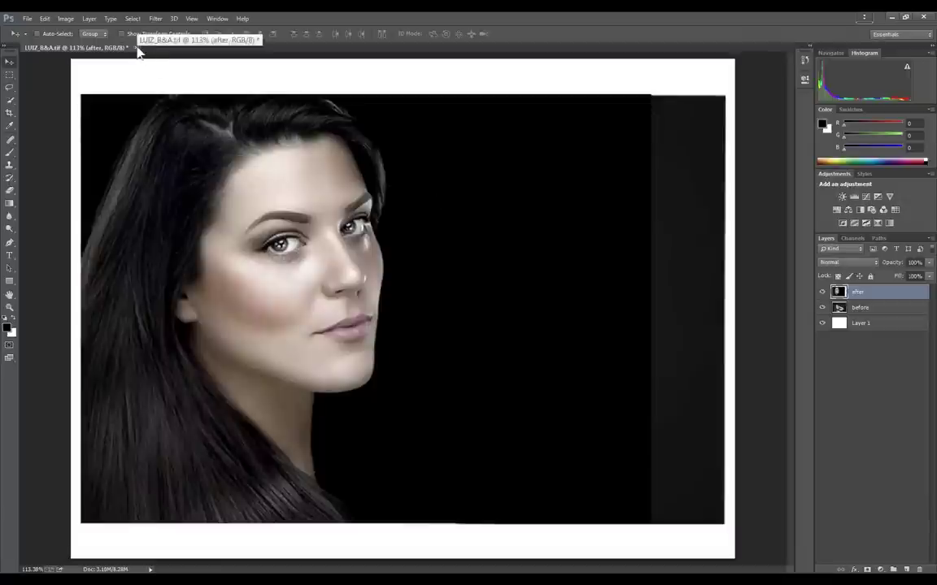
left_click(135, 48)
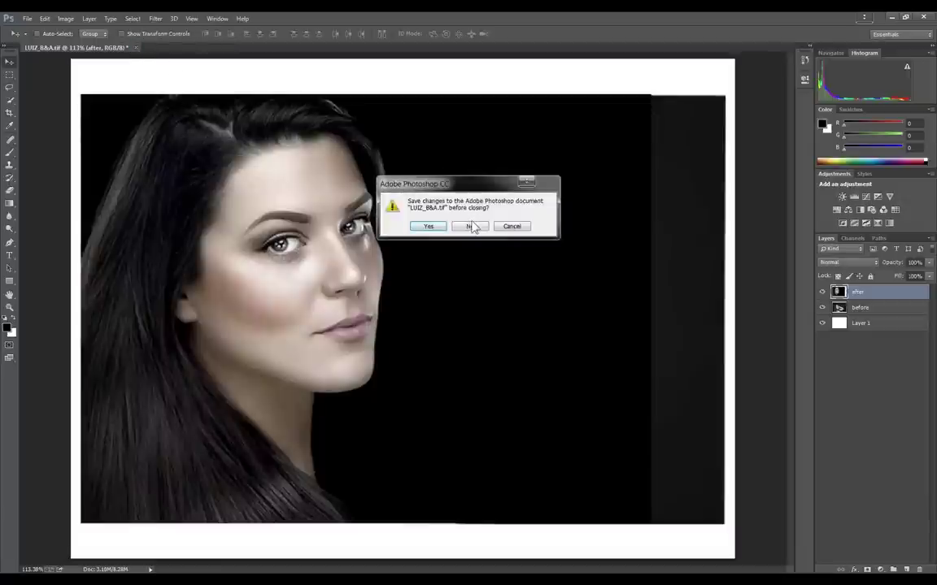
left_click(472, 227)
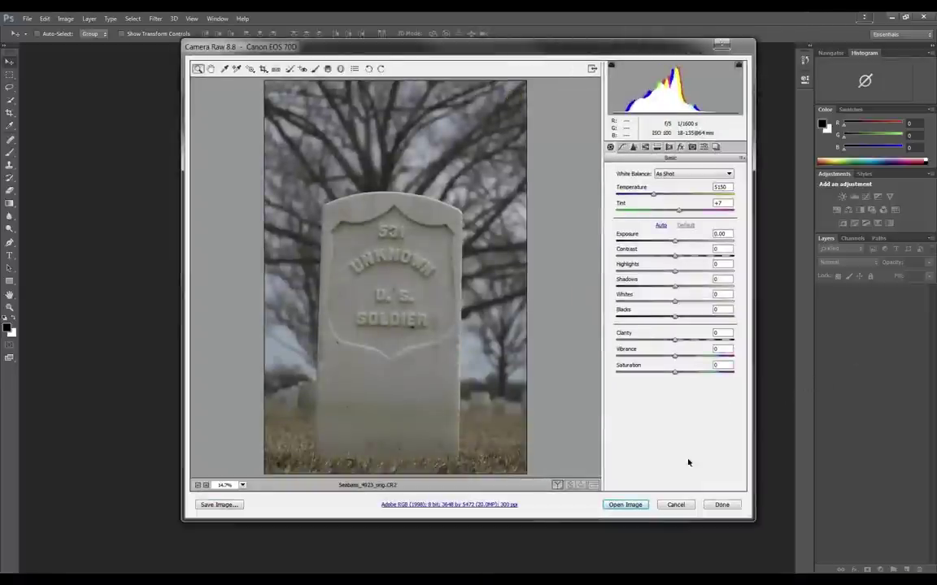
Open Seabass_4923_orig.CR2 from Camera Raw and fit the headstone photos to the window
left_click(634, 510)
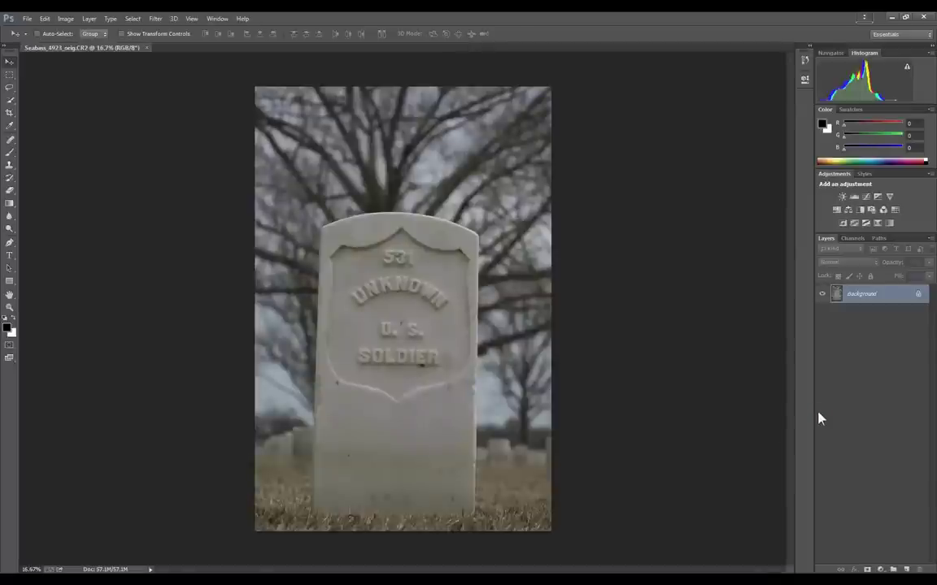
key("ctrl+0")
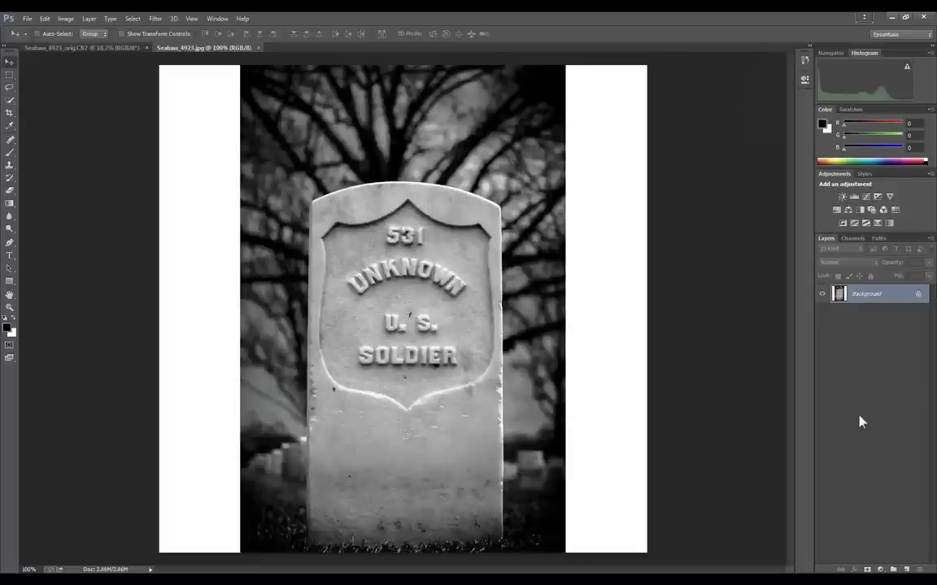
key("ctrl+0")
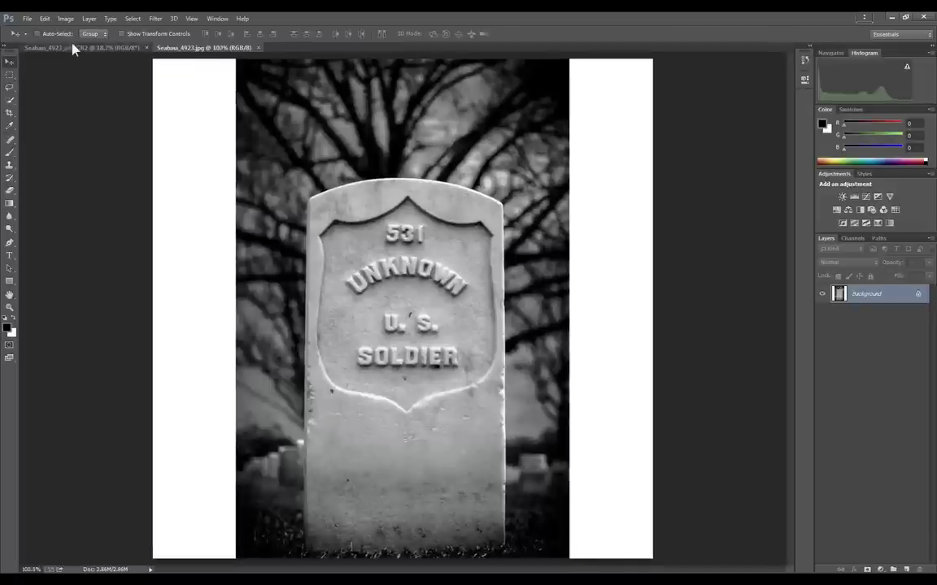
left_click(217, 18)
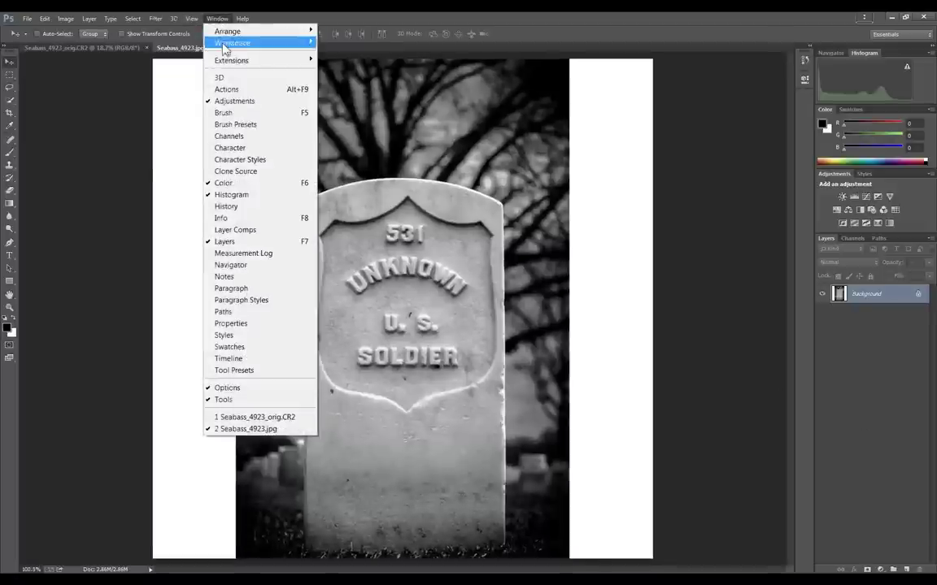
Tile the headstone images 2-up Vertical, pan the black-and-white one, then close the colour original
mouse_move(244, 31)
left_click(163, 66)
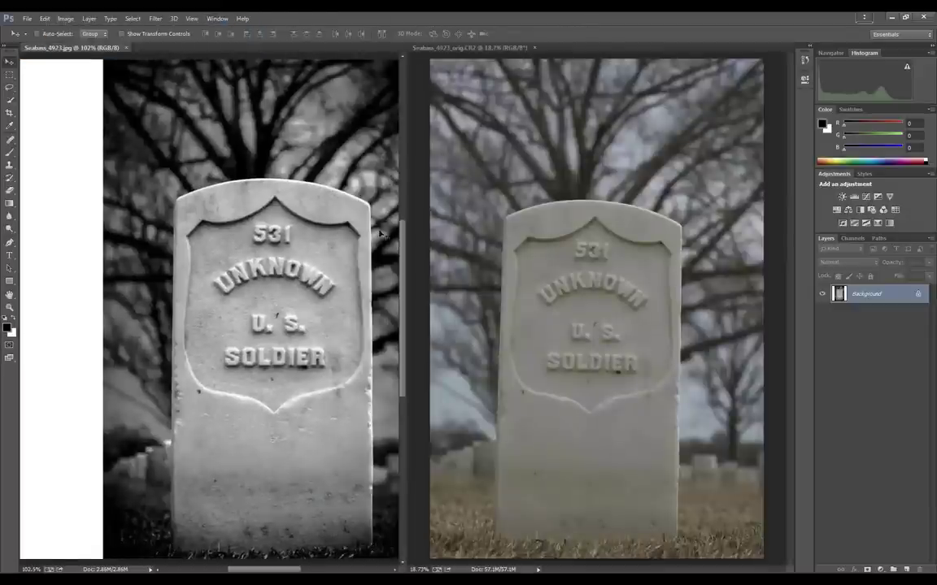
mouse_move(274, 250)
left_mouse_down()
mouse_move(209, 255)
mouse_move(191, 227)
left_mouse_up()
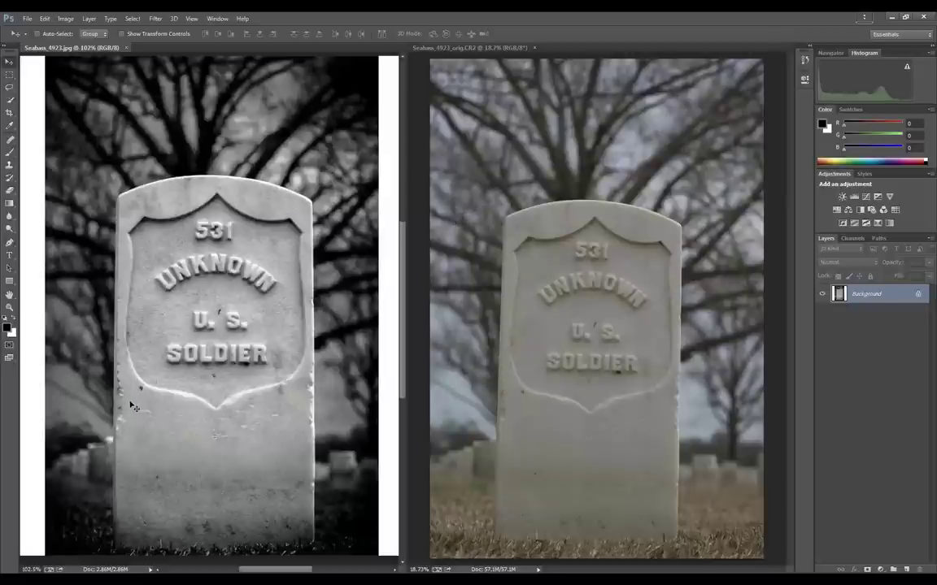
left_click_drag(85, 478, 122, 465)
left_click_drag(112, 441, 81, 480)
left_click(534, 48)
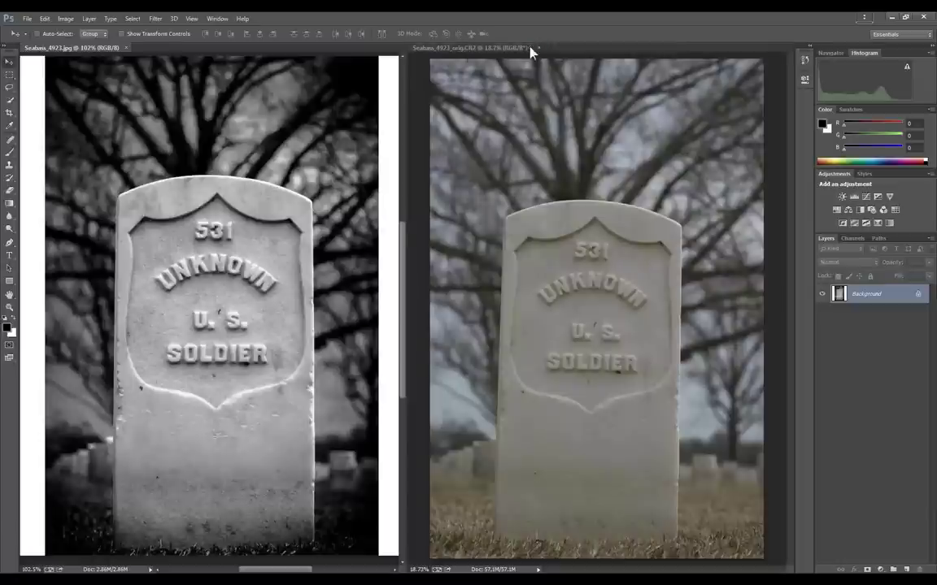
Discard changes to the CR2 original and close the edited Seabass_4923.jpg too
left_click(474, 227)
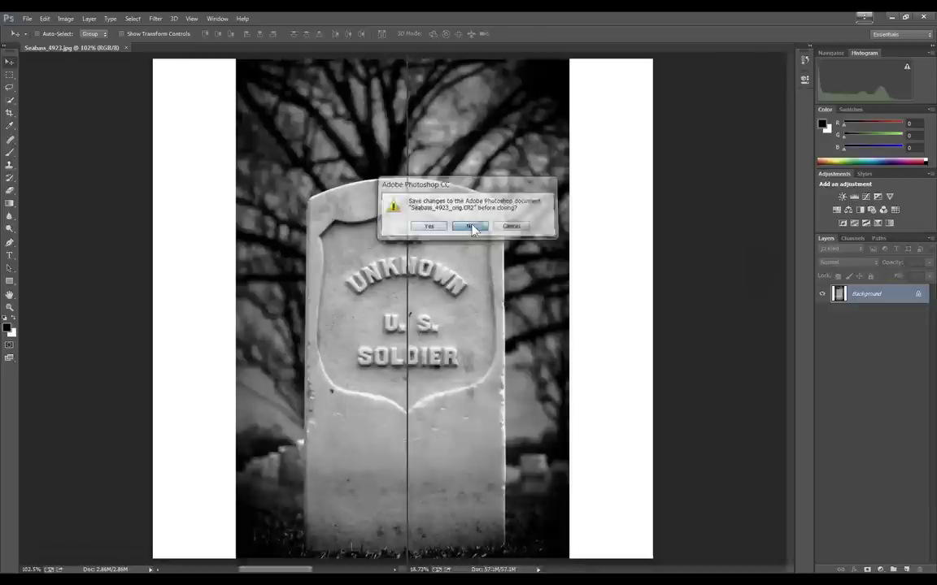
left_click(126, 48)
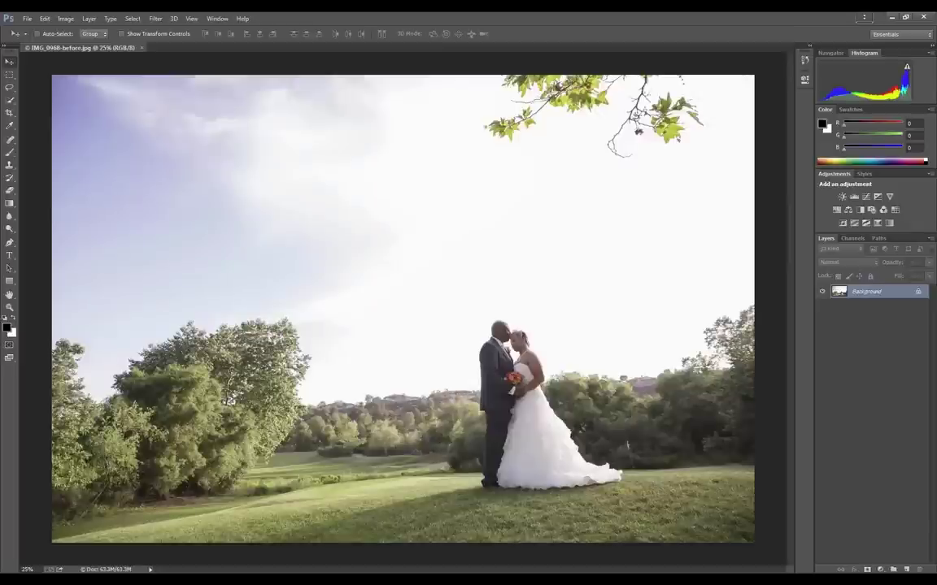
key("ctrl+0")
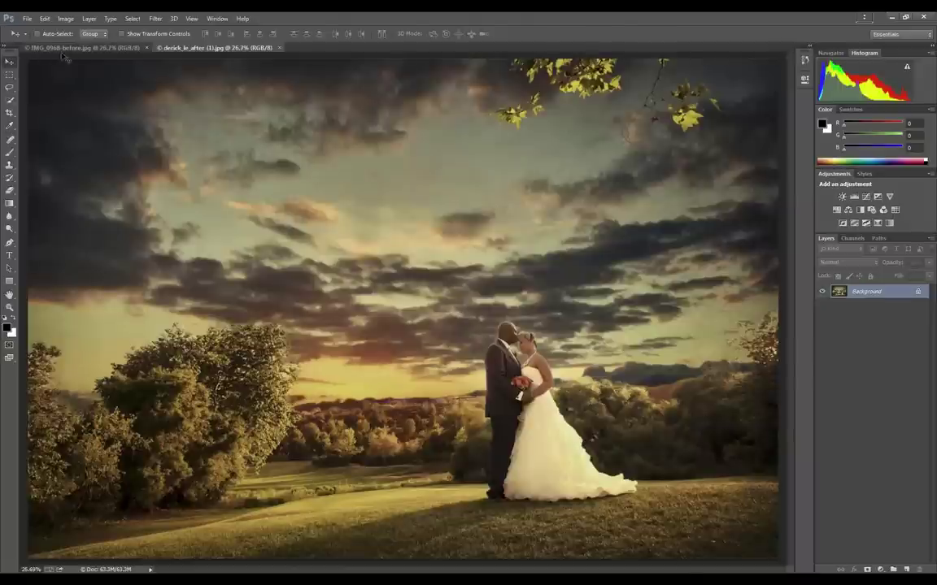
left_click(69, 48)
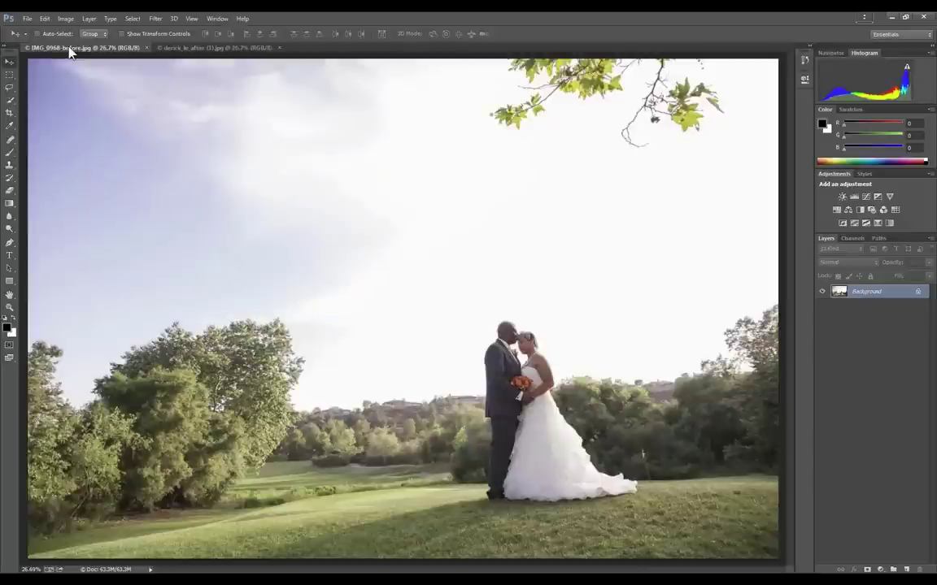
left_click(183, 49)
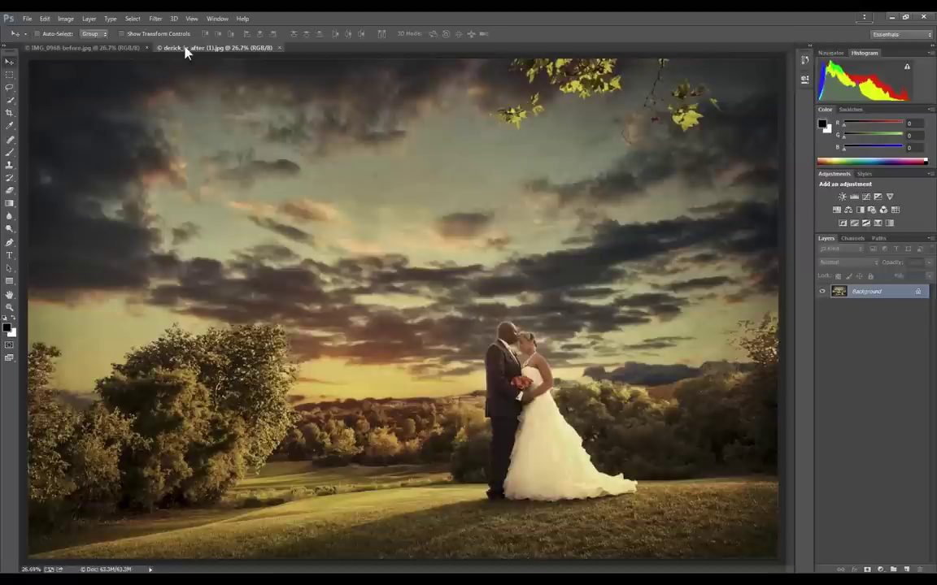
left_click(121, 49)
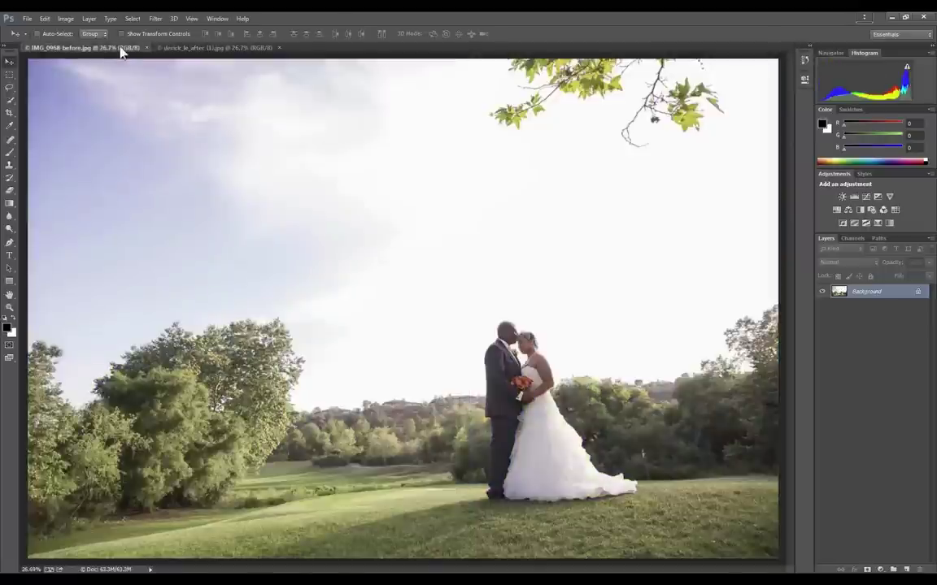
left_click(203, 52)
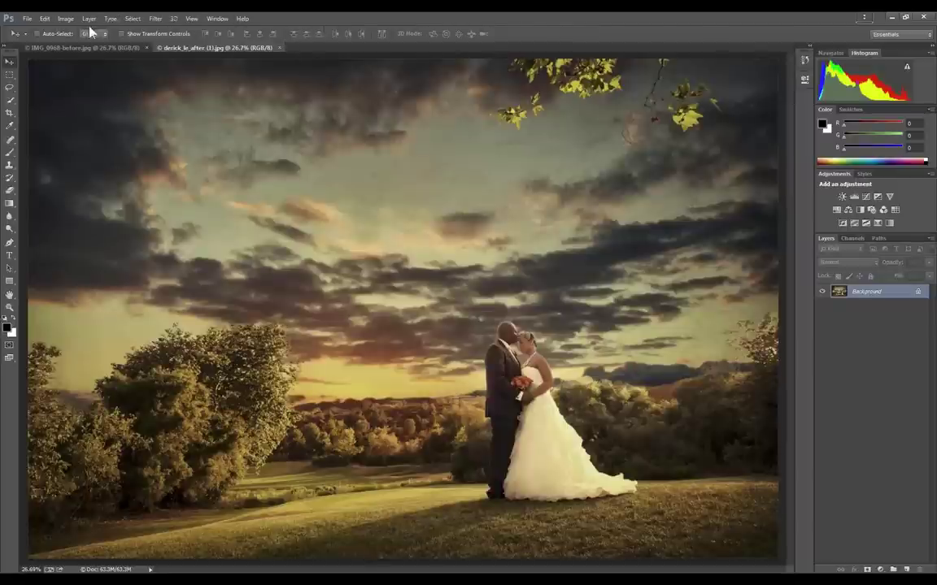
left_click(85, 48)
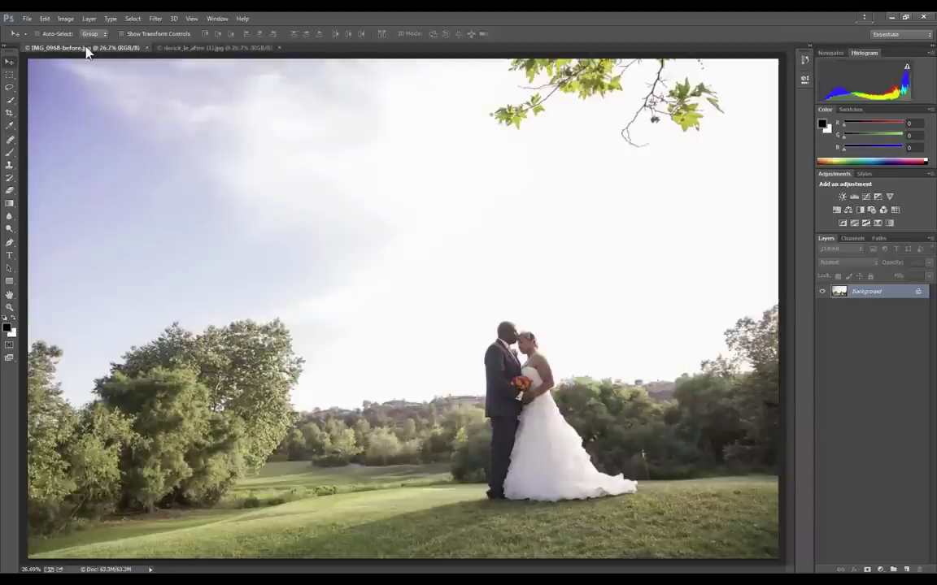
left_click(204, 48)
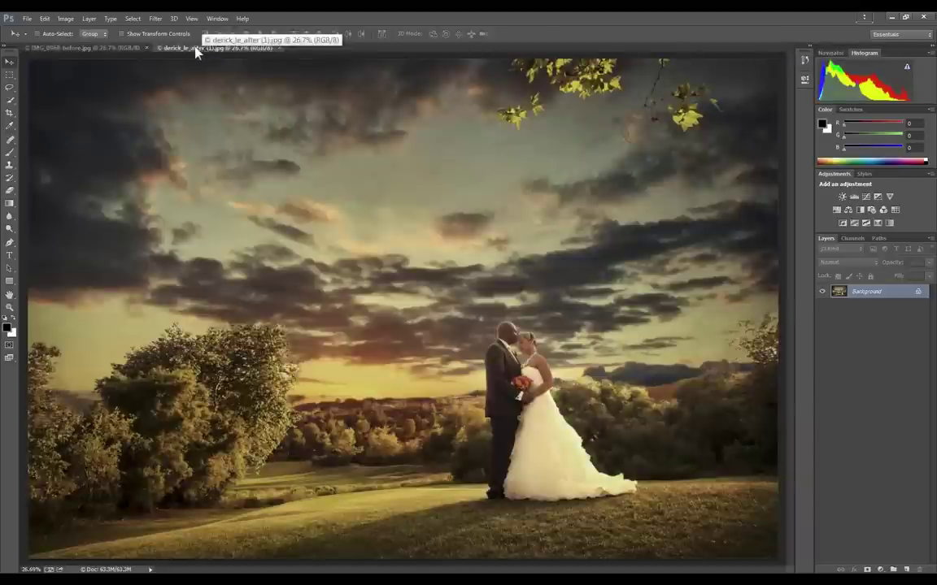
left_click(96, 50)
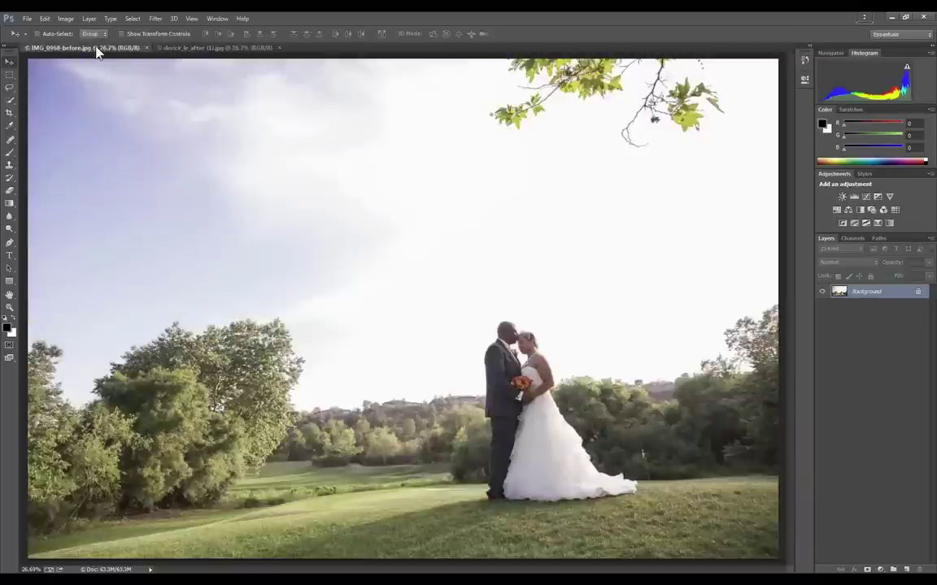
Flip repeatedly between derick_le_after (1).jpg and IMG_0968-before.jpg, finishing on the bright original
left_click(189, 49)
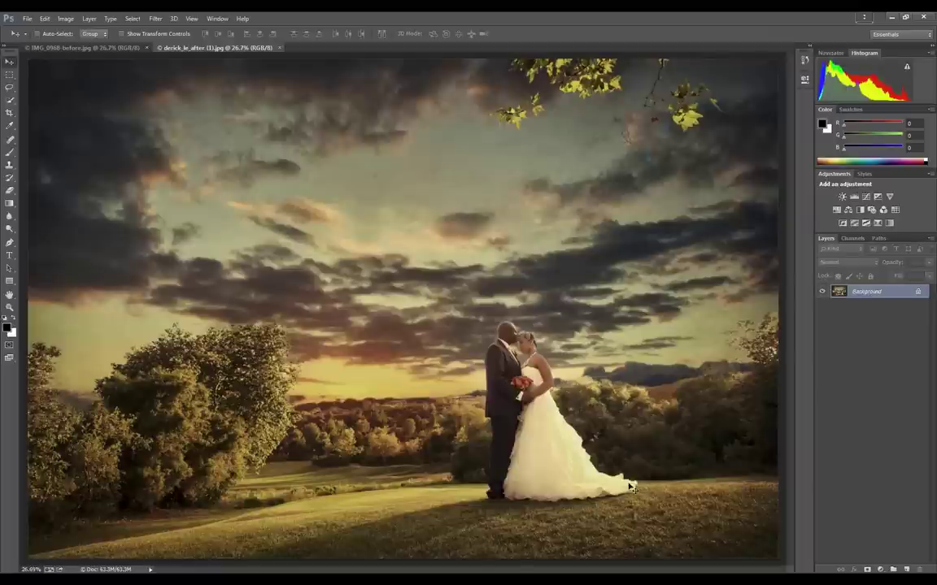
left_click(102, 51)
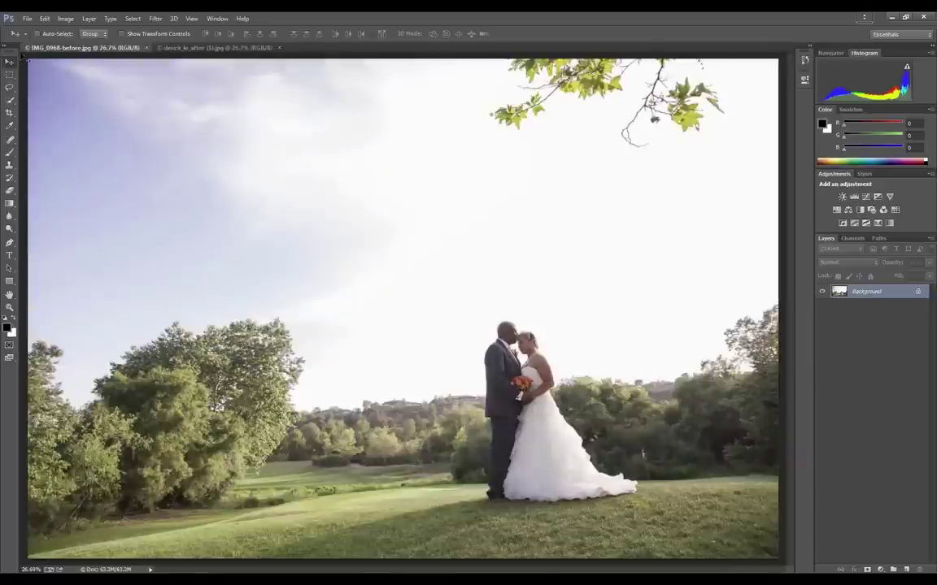
left_click(168, 49)
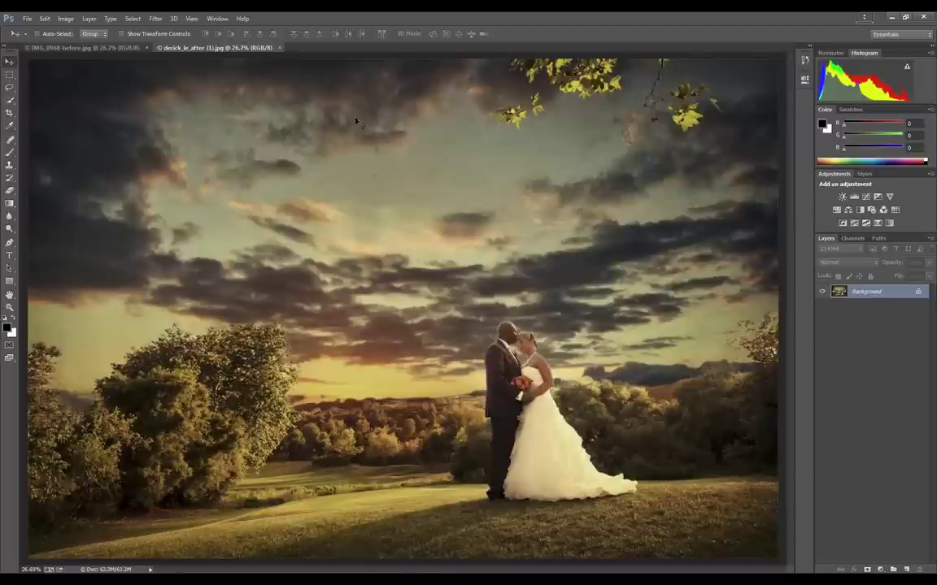
left_click(126, 48)
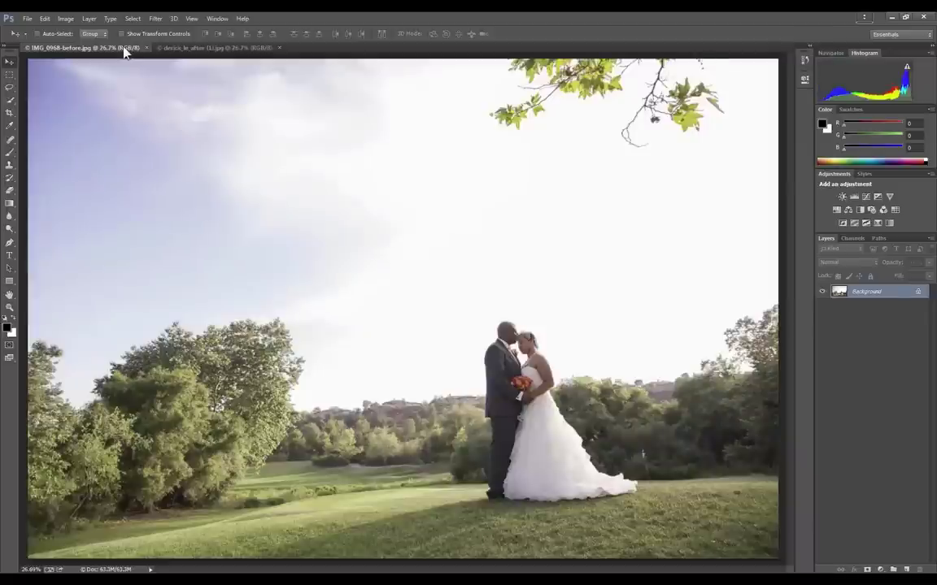
left_click(203, 48)
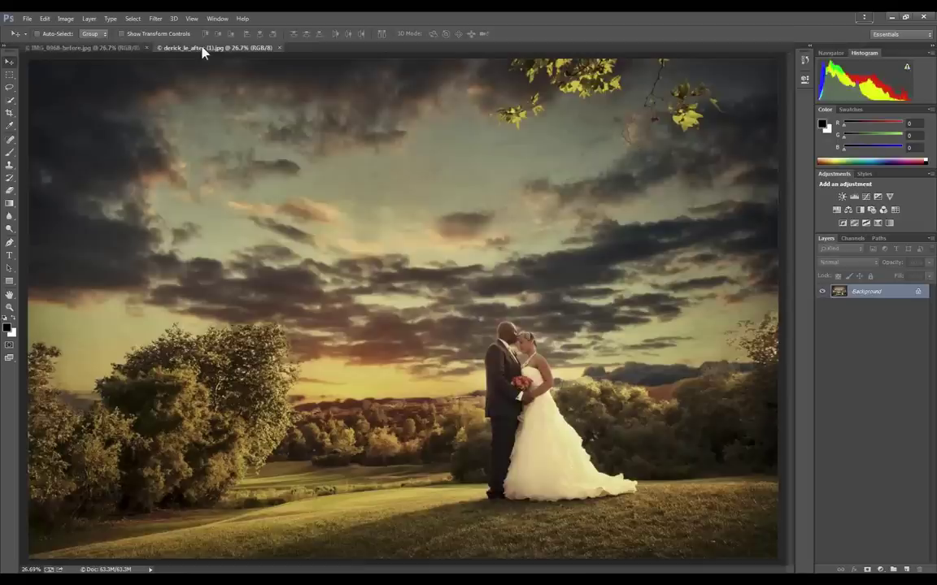
left_click(108, 47)
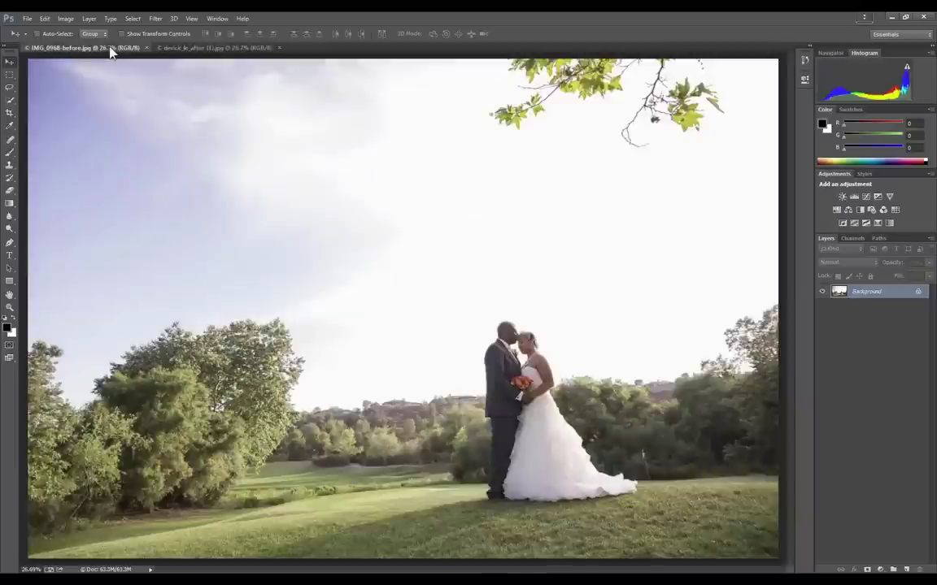
left_click(238, 51)
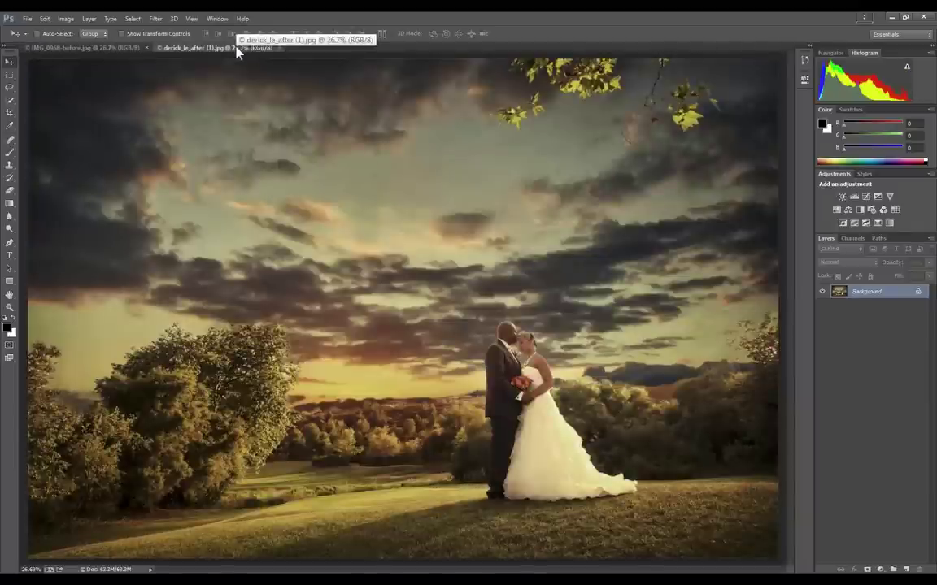
left_click(106, 50)
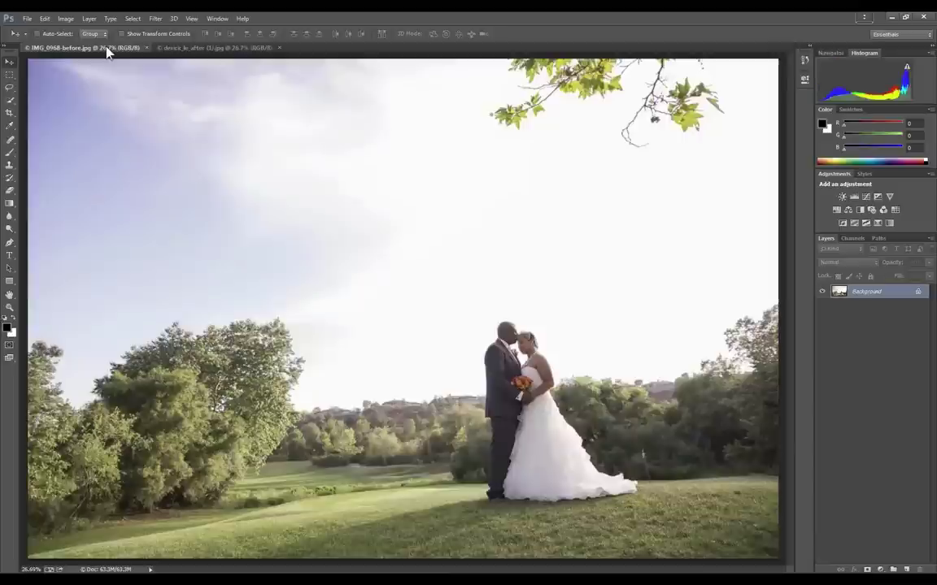
left_click(209, 49)
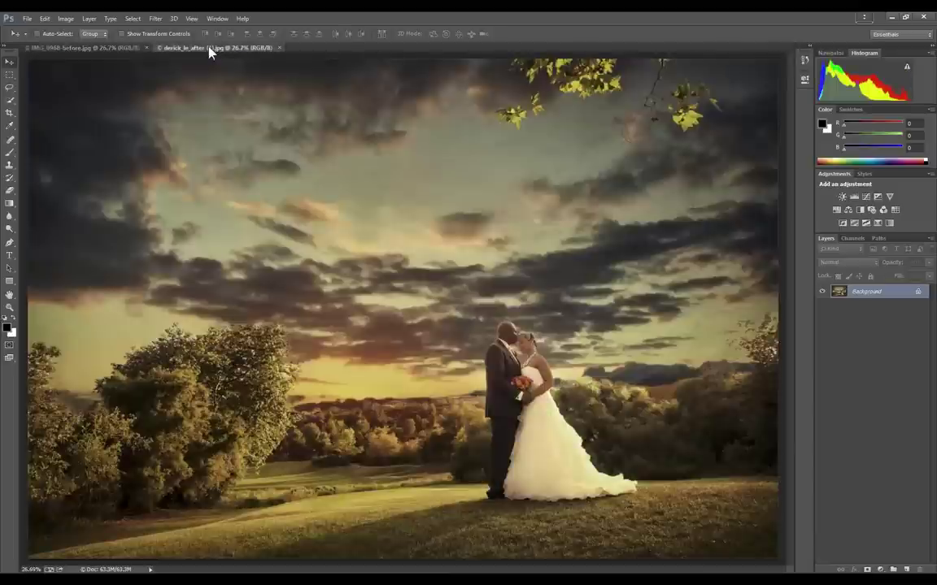
left_click(114, 47)
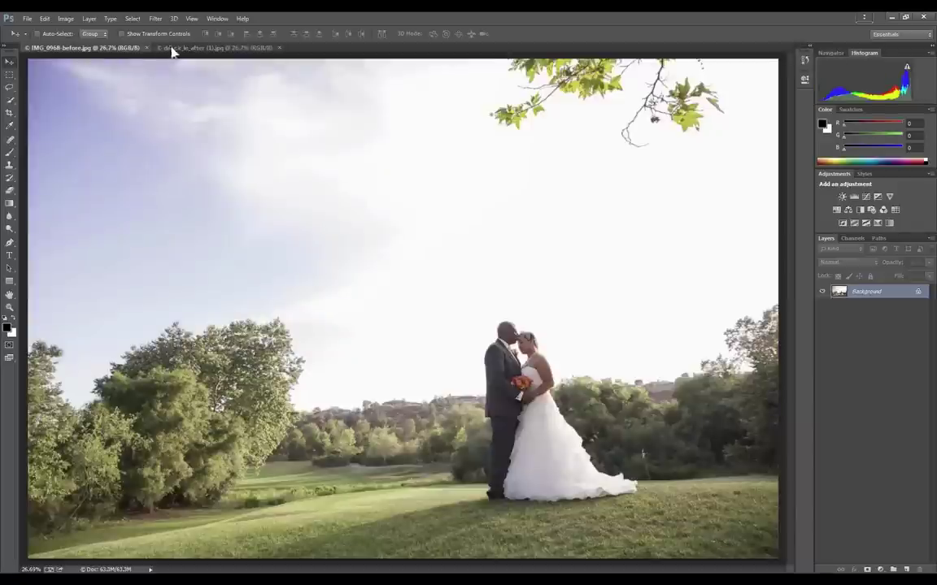
left_click(209, 47)
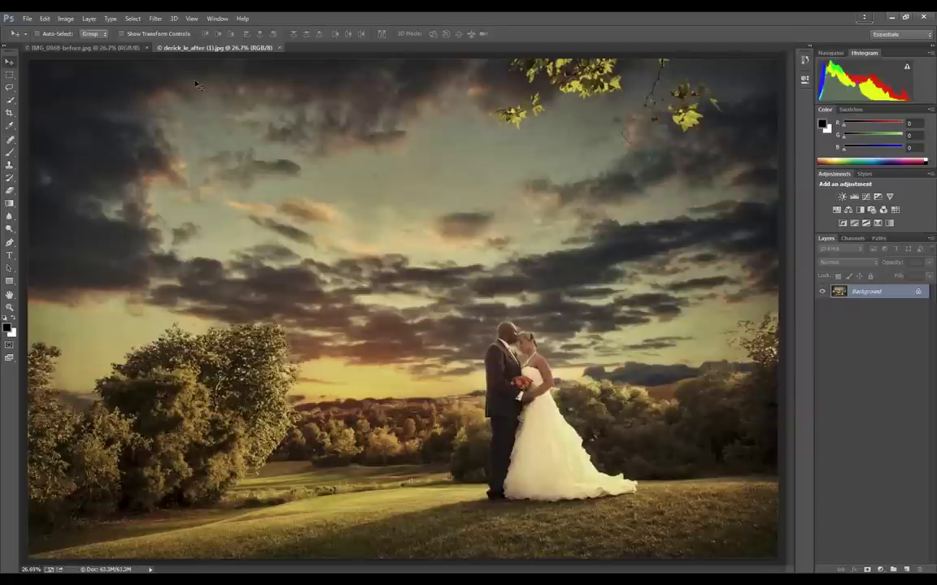
left_click(114, 49)
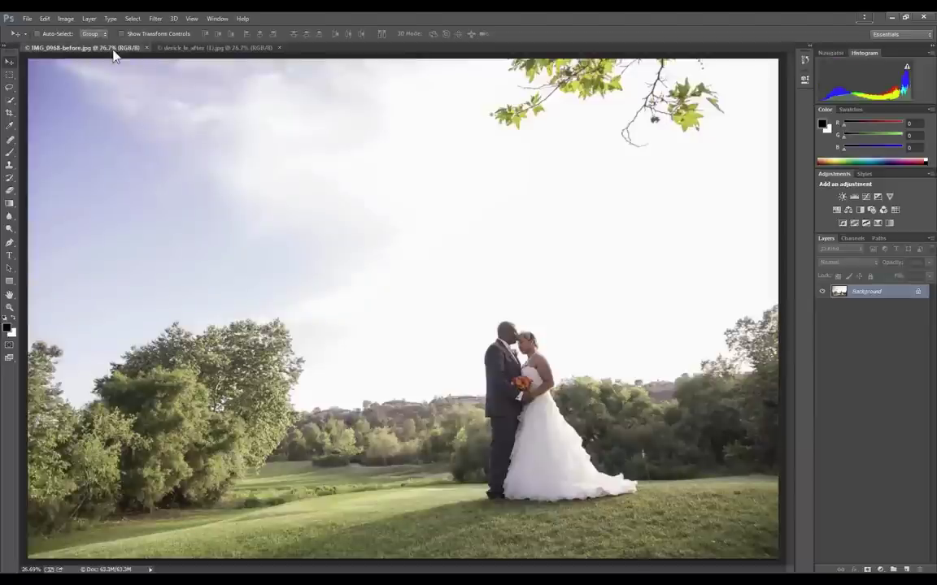
left_click(188, 49)
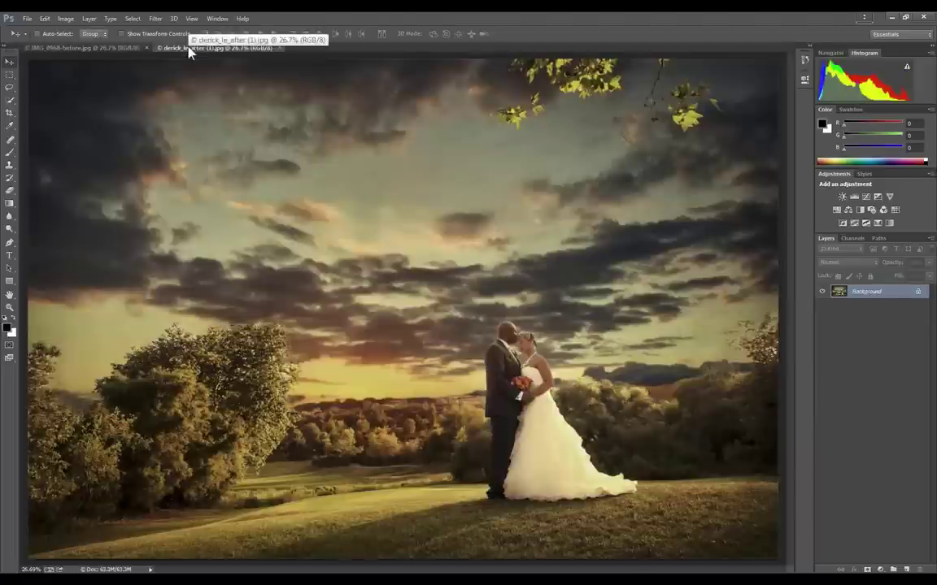
left_click(117, 49)
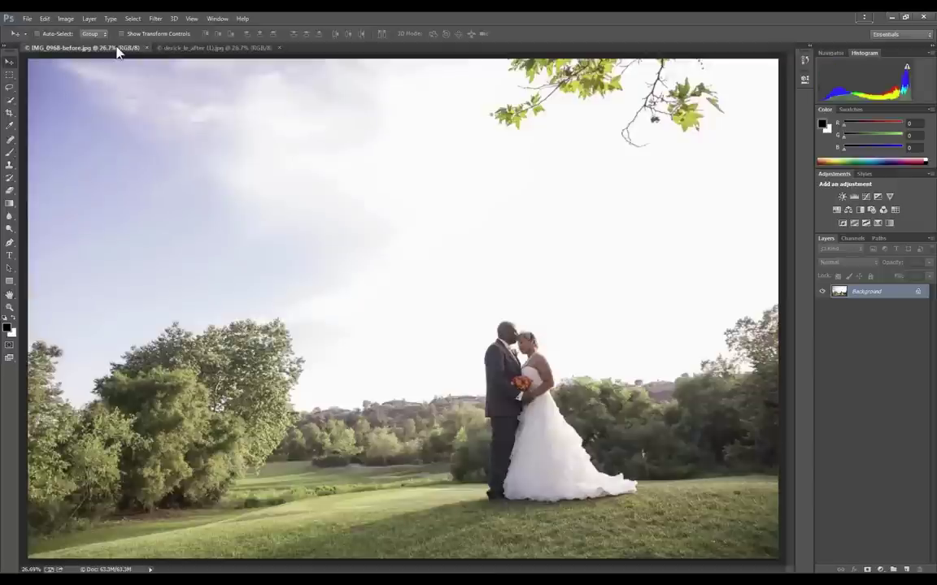
left_click(176, 49)
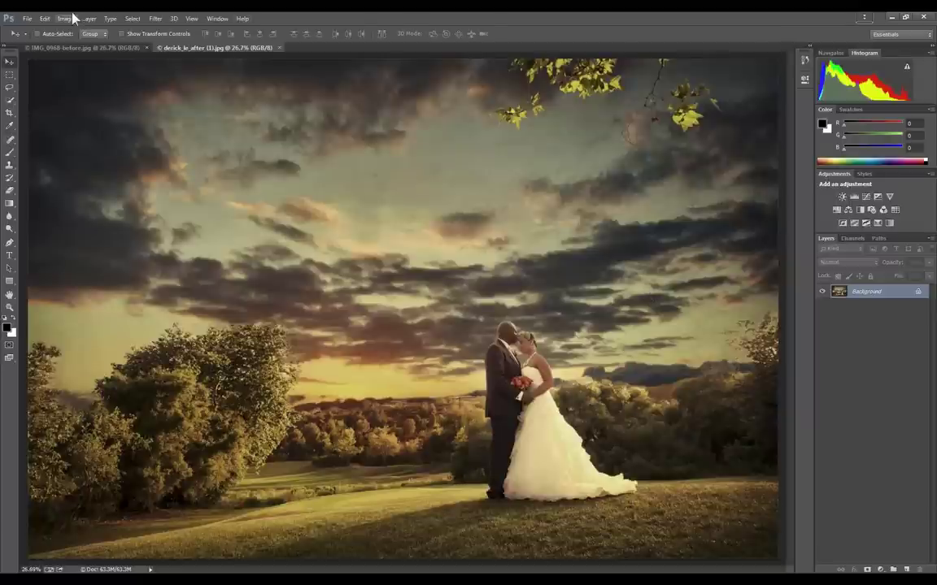
left_click(280, 48)
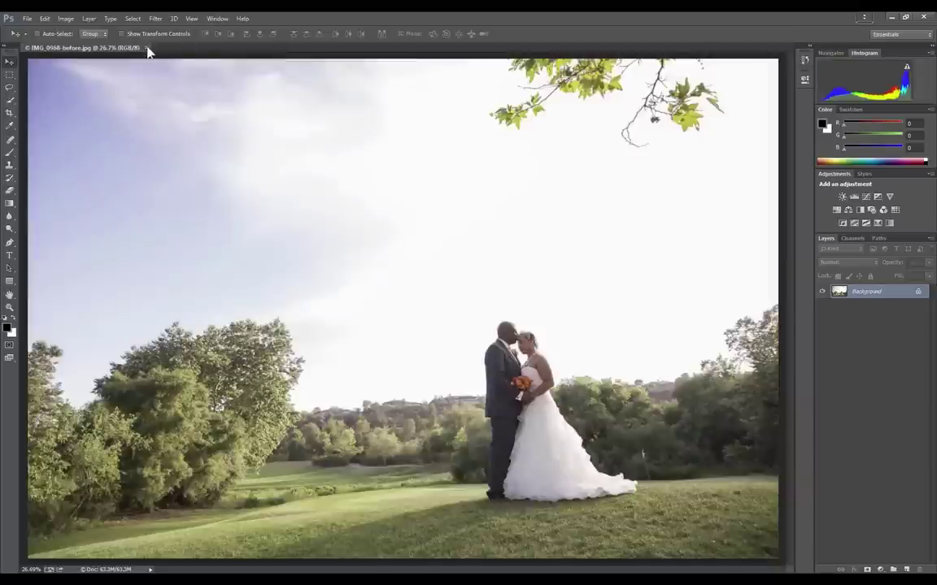
Close the IMG_0968-before.jpg wedding photo
left_click(147, 47)
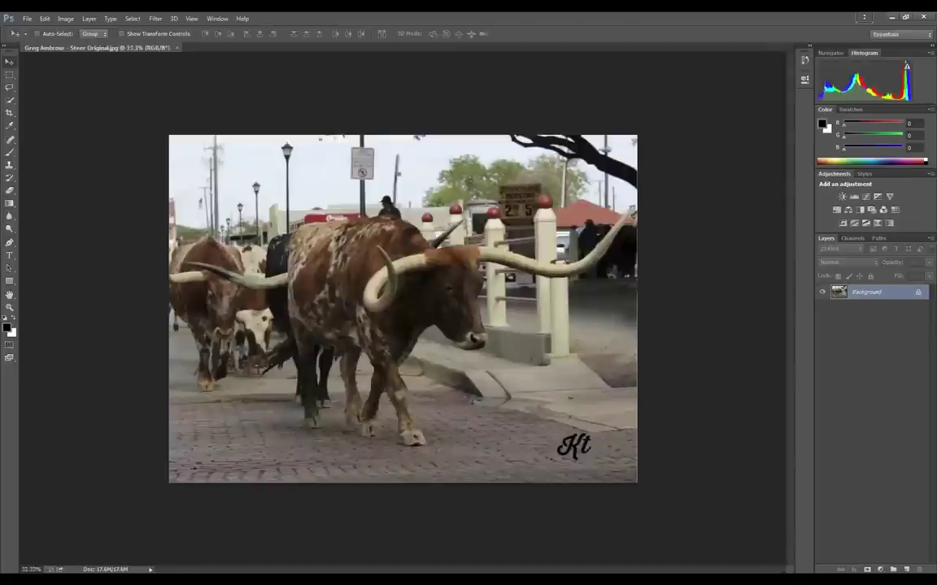
scroll(403, 309, "up", 2)
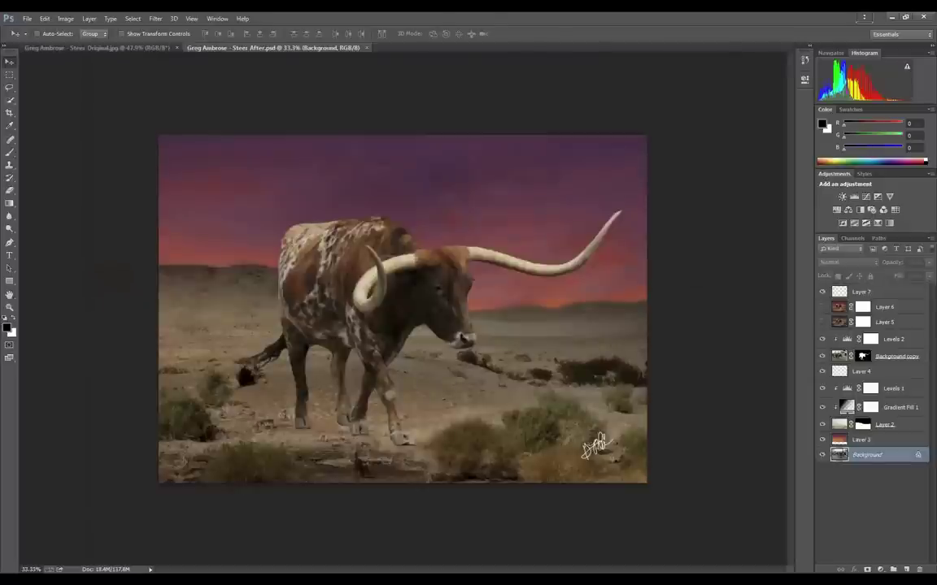
Fit the steer composite on screen, glance at Steer Original.jpg, then turn on Layer 6's painterly effect
key("ctrl+0")
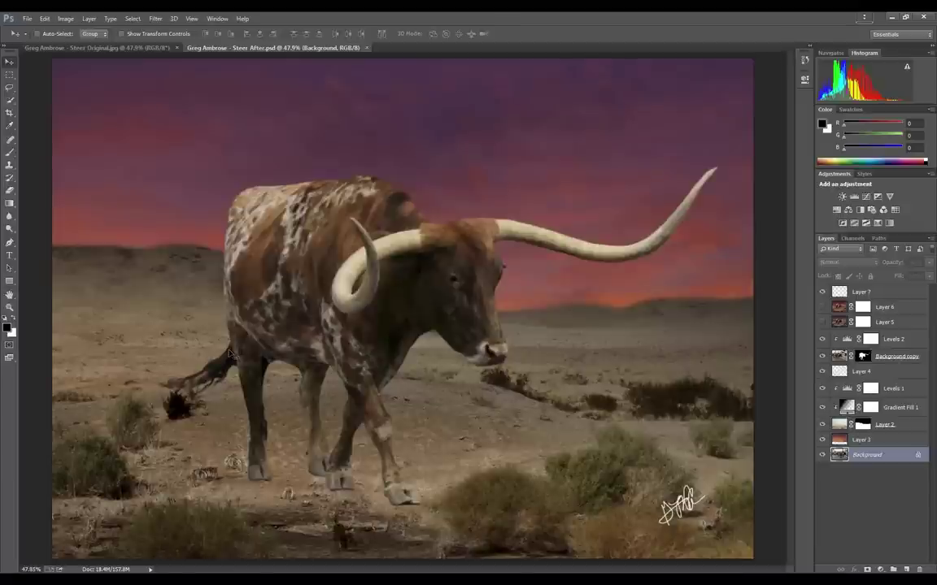
left_click(106, 48)
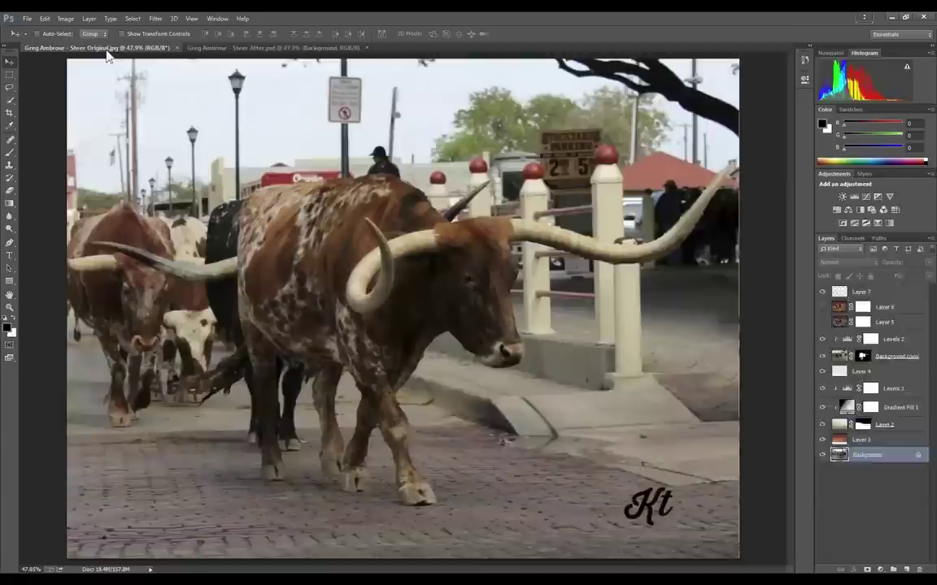
left_click(239, 48)
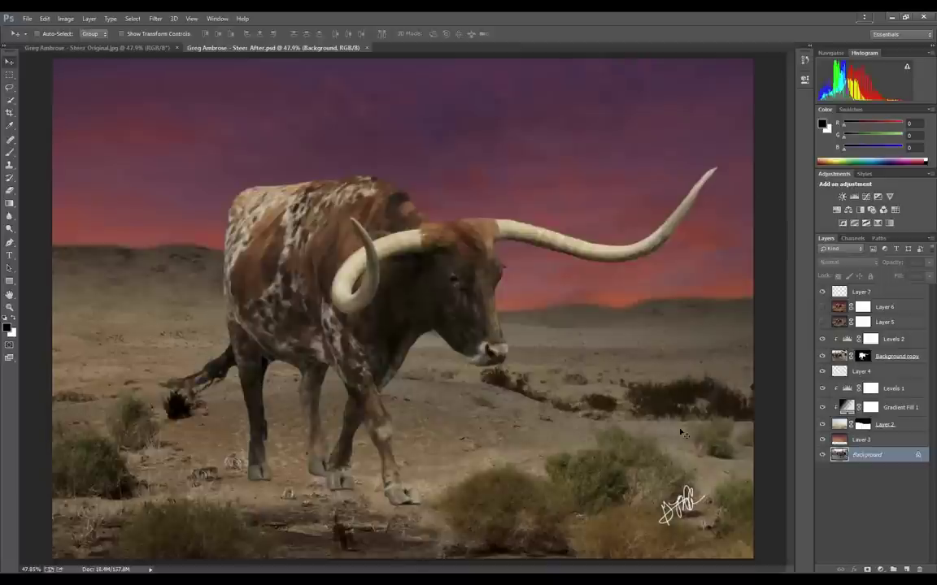
left_click(822, 307)
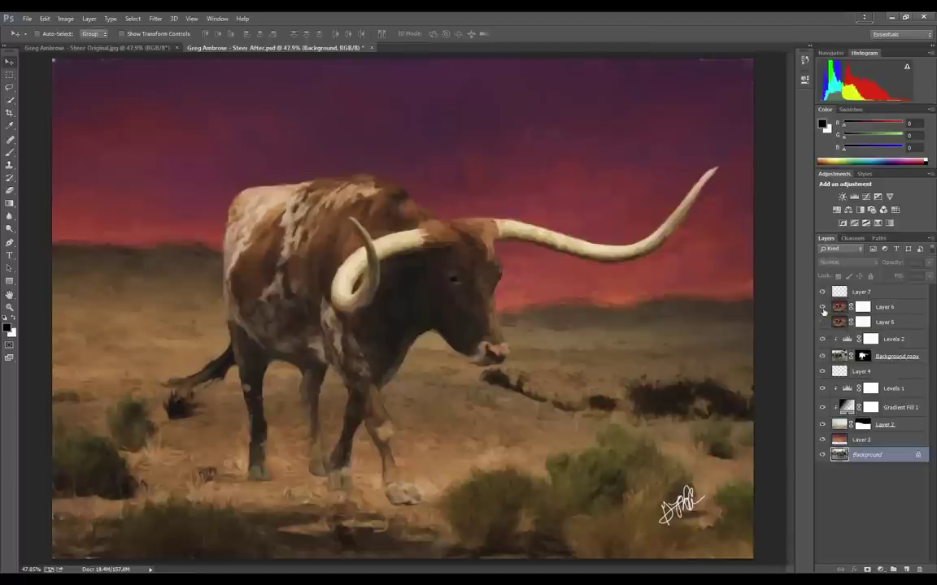
Swap between the Layer 6 and Layer 5 painterly renderings, then hide them to show the photo
left_click(822, 309)
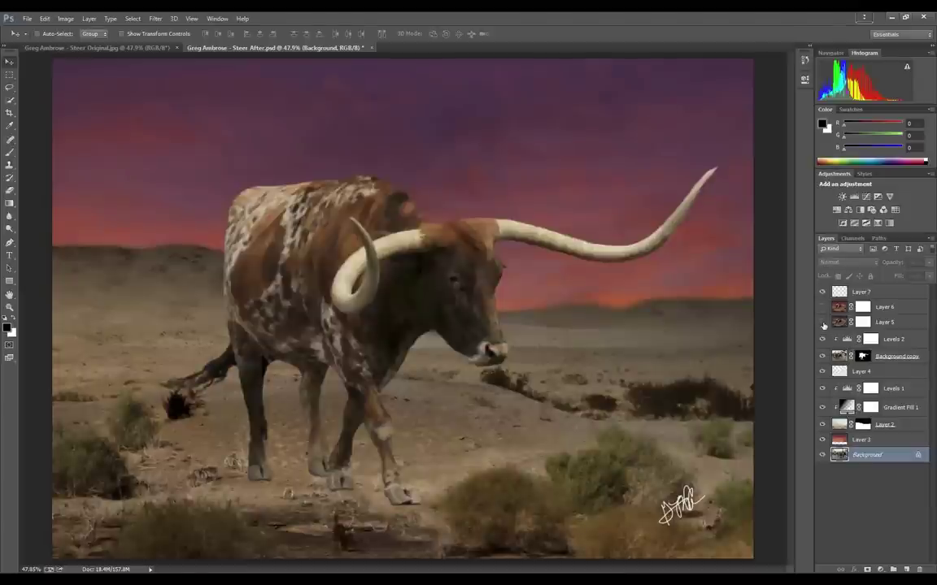
left_click(822, 322)
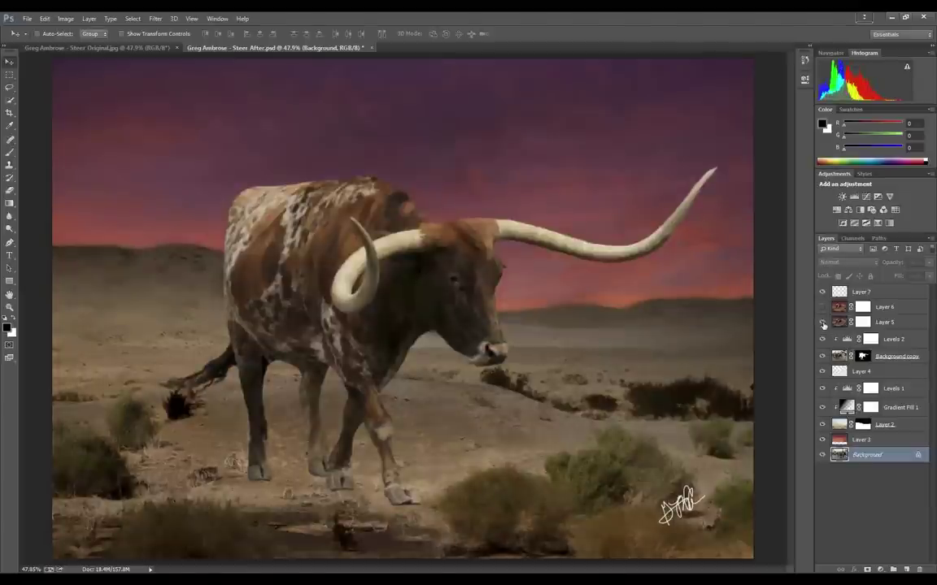
left_click(822, 323)
left_click(821, 307)
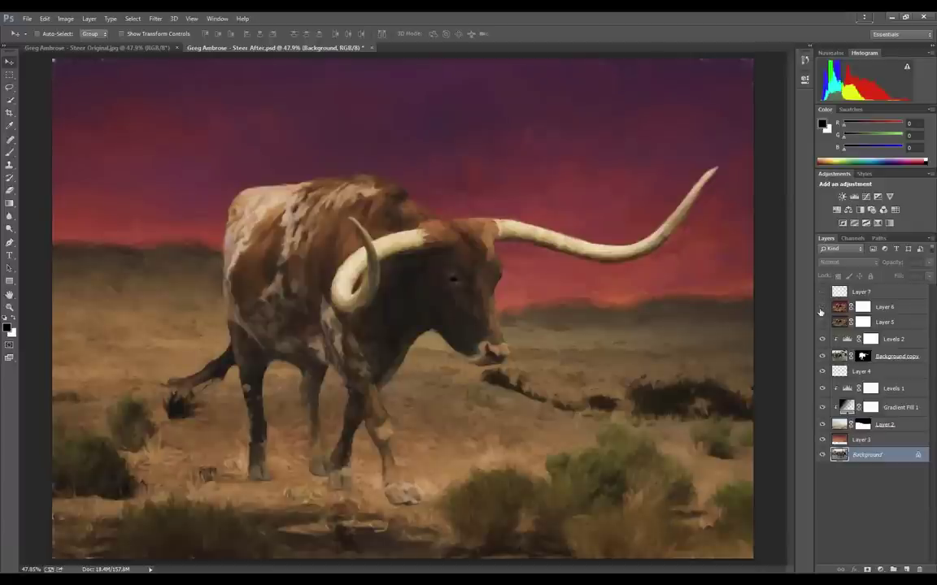
left_click(822, 304)
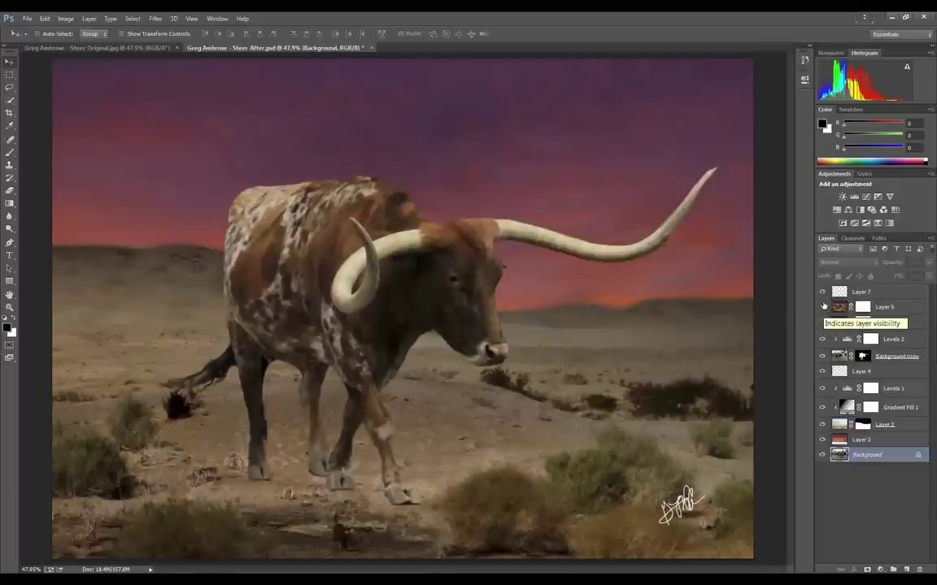
Toggle the white signature, Levels 2 and the Background copy steer layer on and off
left_click(823, 292)
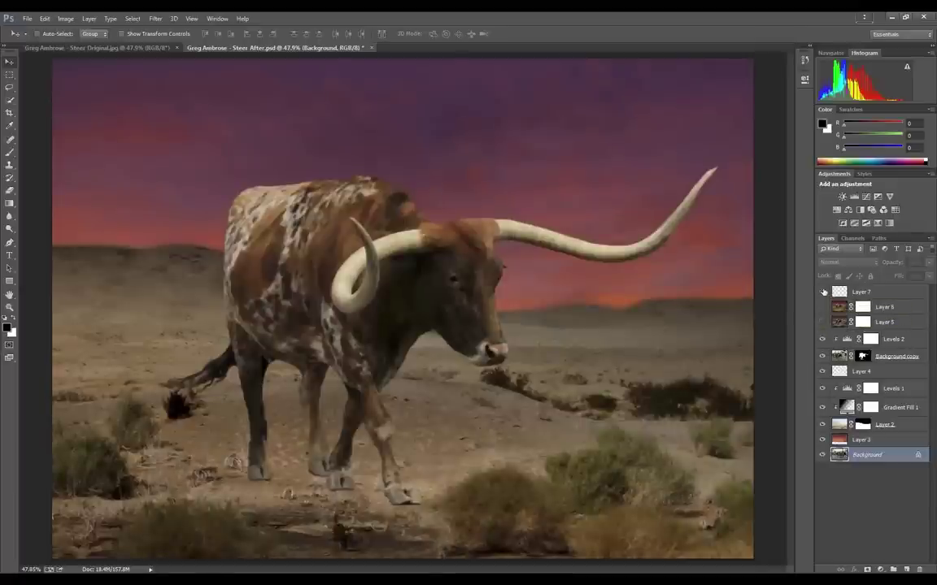
left_click(822, 293)
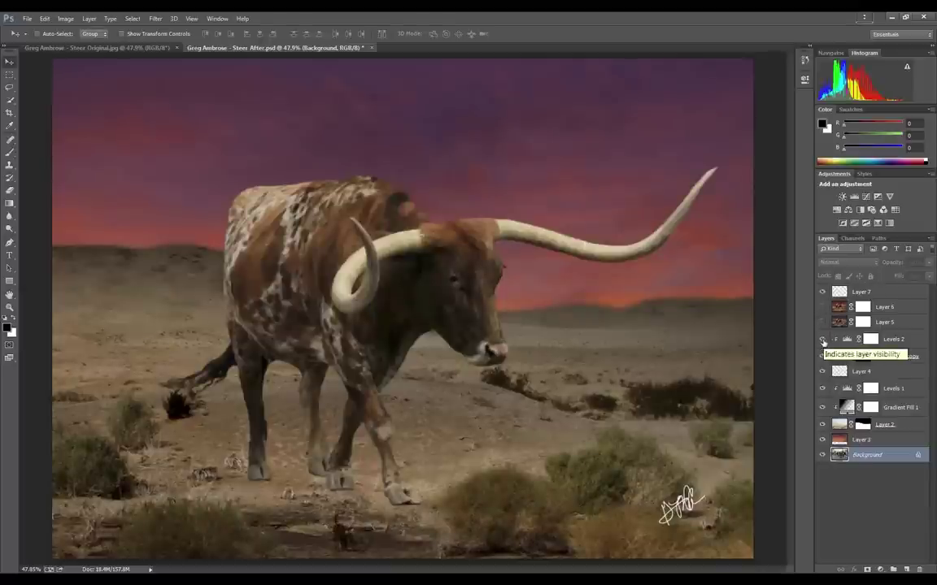
left_click(823, 341)
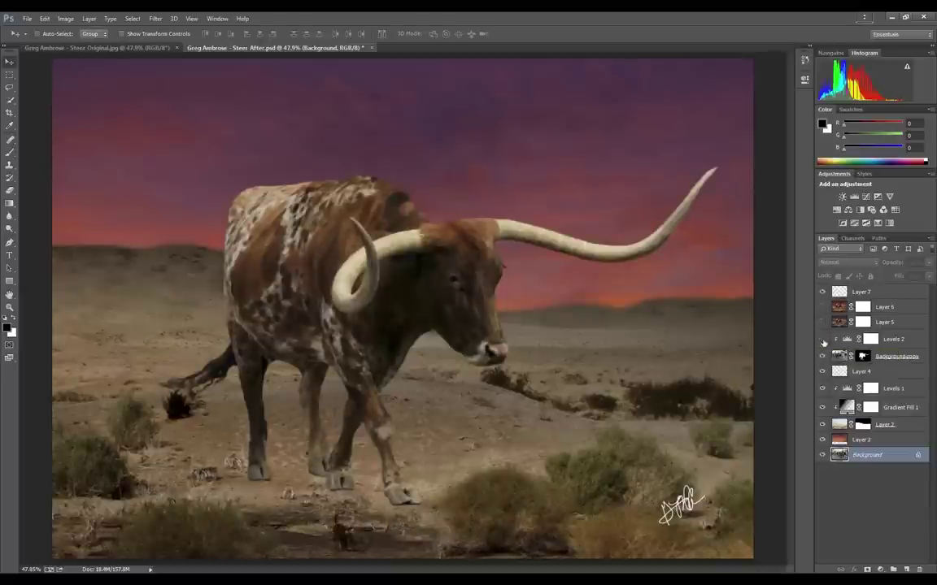
left_click(823, 357)
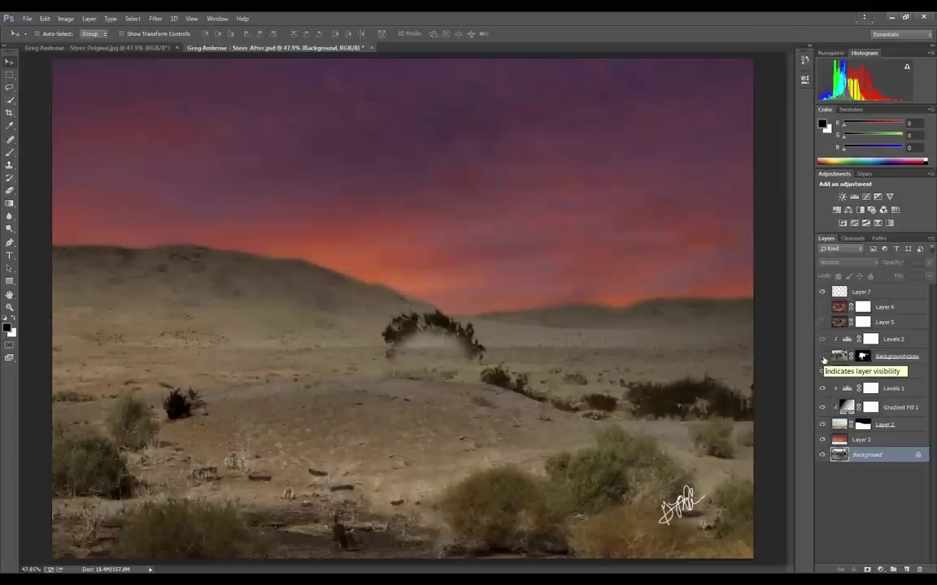
left_click(823, 357)
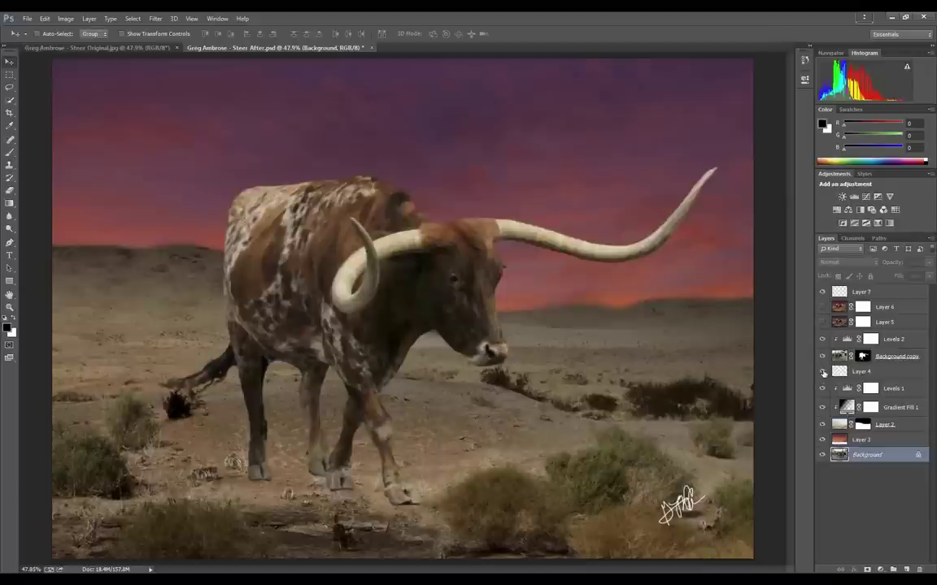
Compare the scene with and without Layer 4 shading, Levels 1 and Gradient Fill 1
left_click(823, 372)
left_click(822, 389)
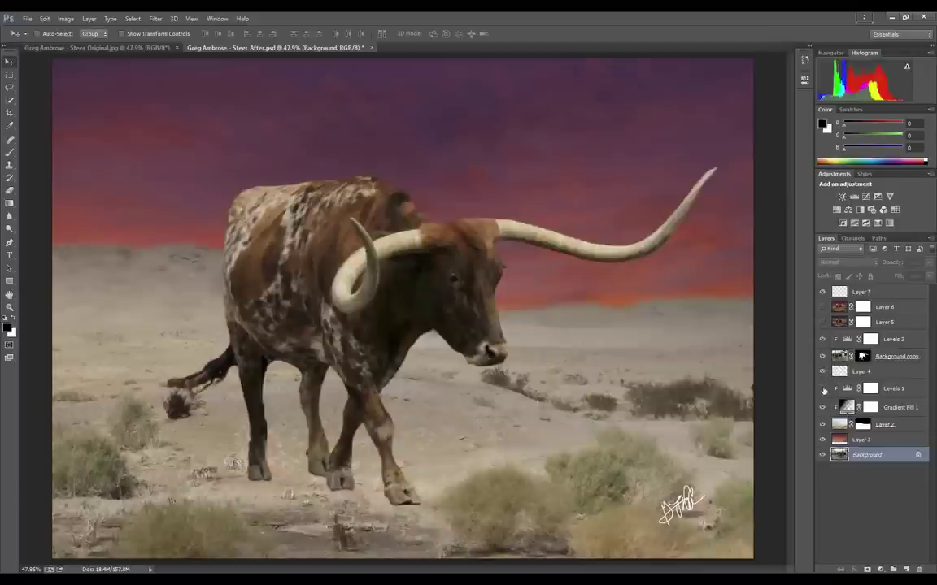
left_click(822, 392)
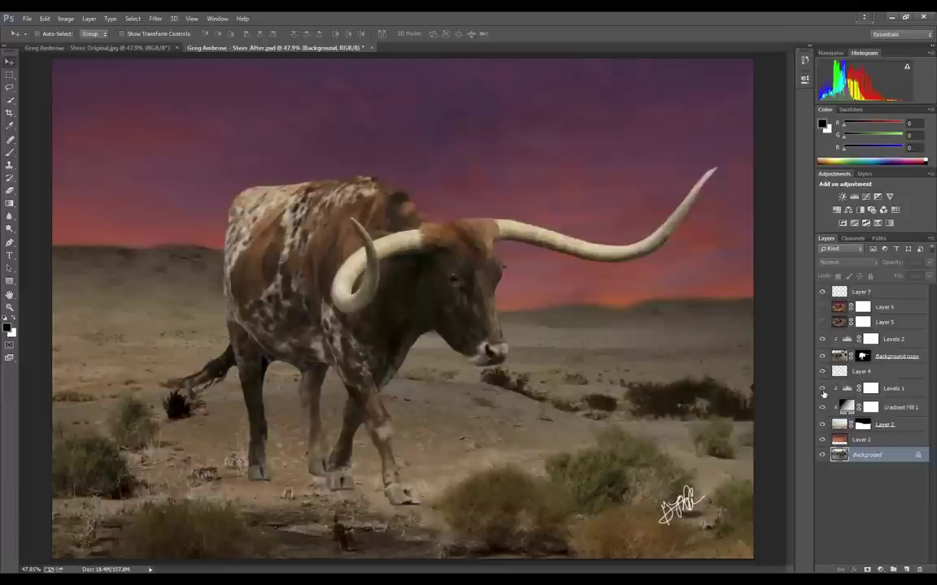
left_click(821, 408)
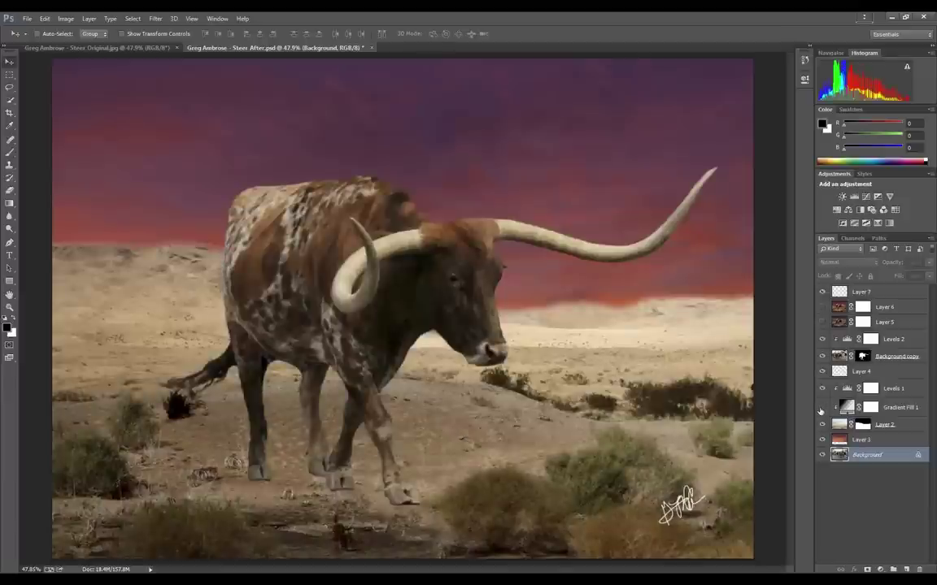
left_click(821, 408)
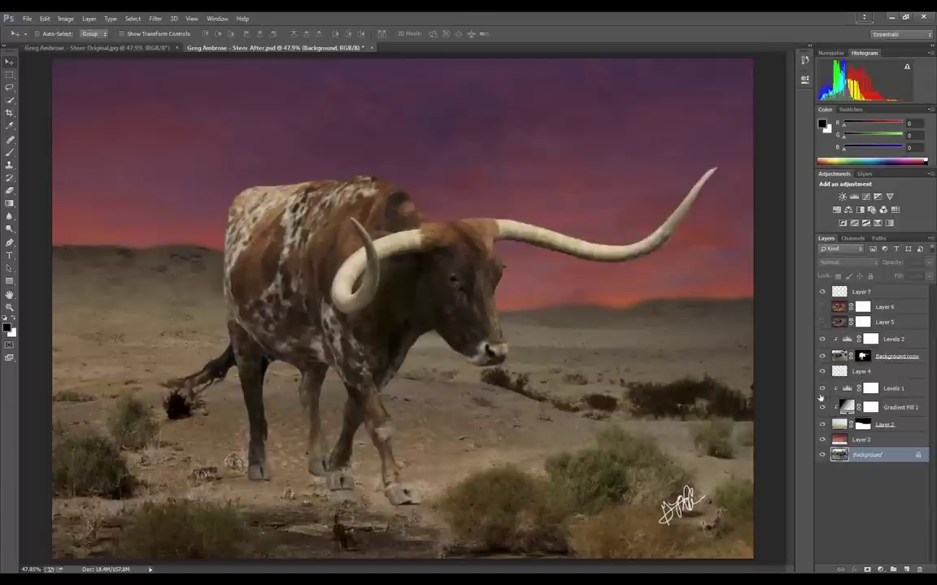
Briefly apply Layer 6's painterly look, then hide it again
left_click(822, 308)
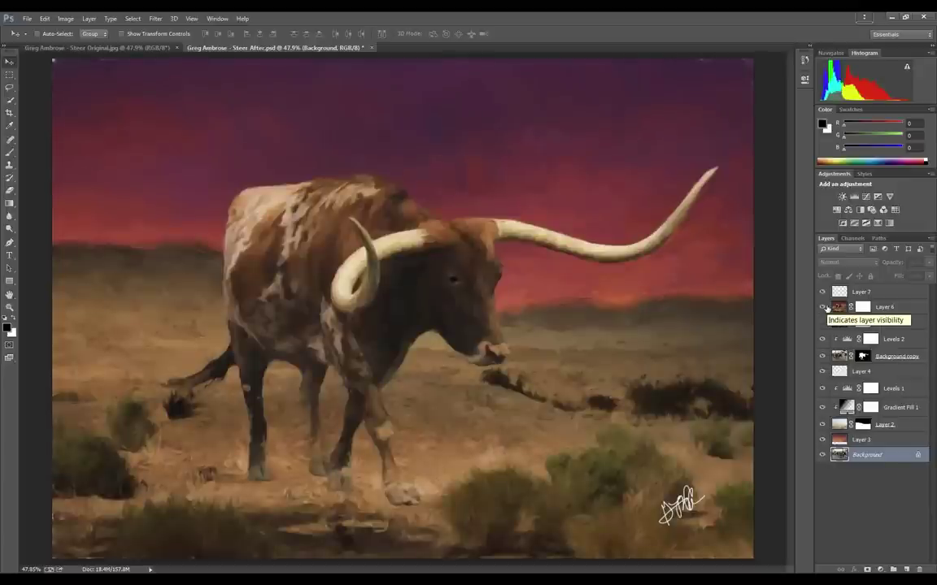
left_click(822, 307)
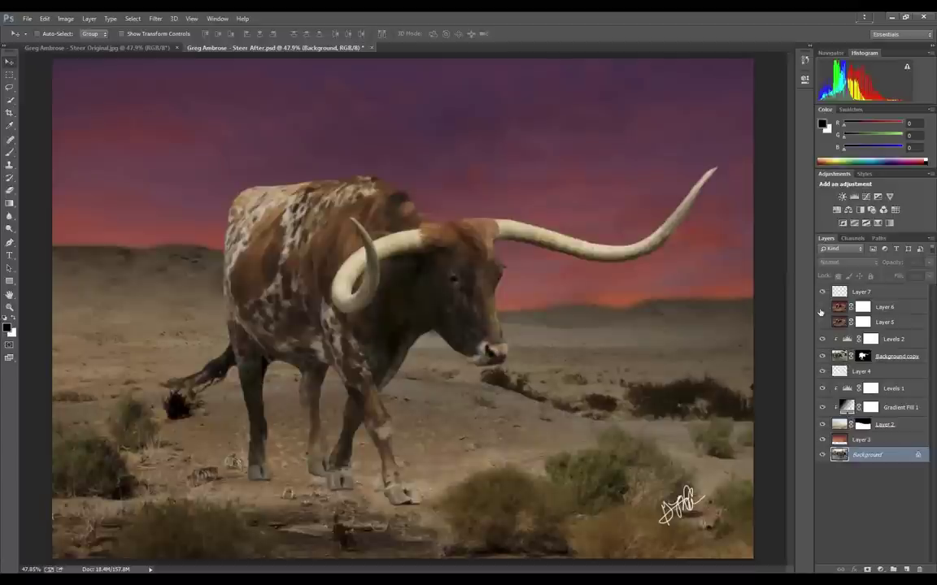
left_click(26, 18)
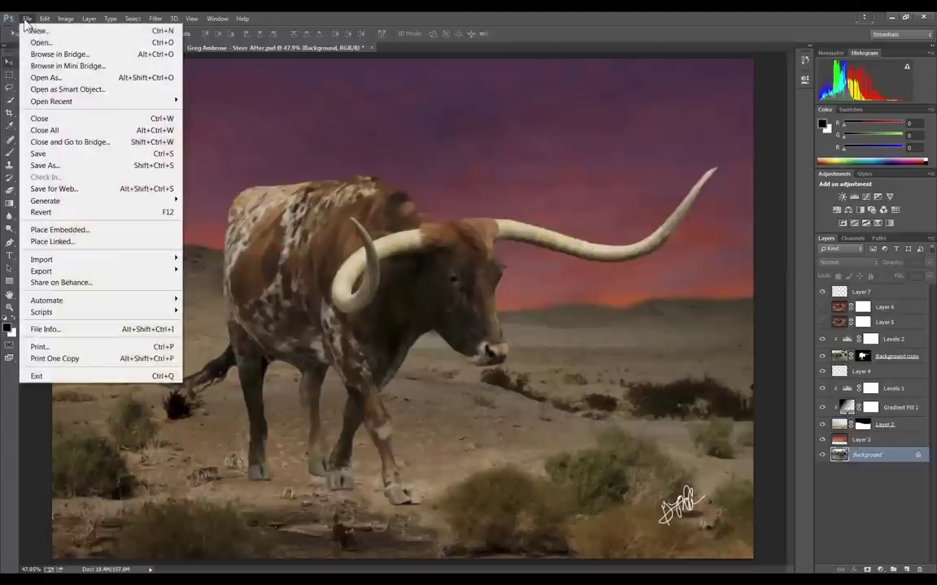
Revert the steer composite to its saved state and show Layer 6's painterly version
left_click(46, 212)
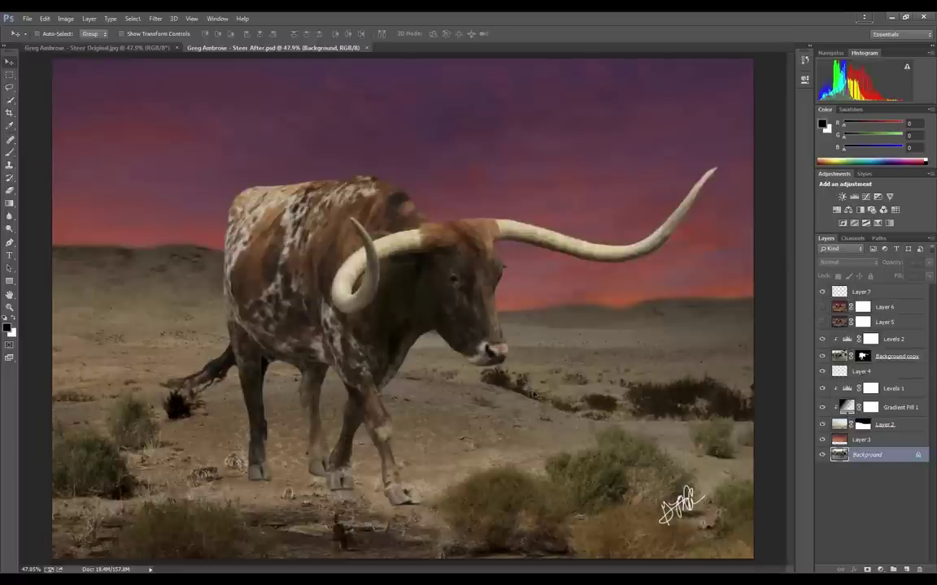
left_click(821, 307)
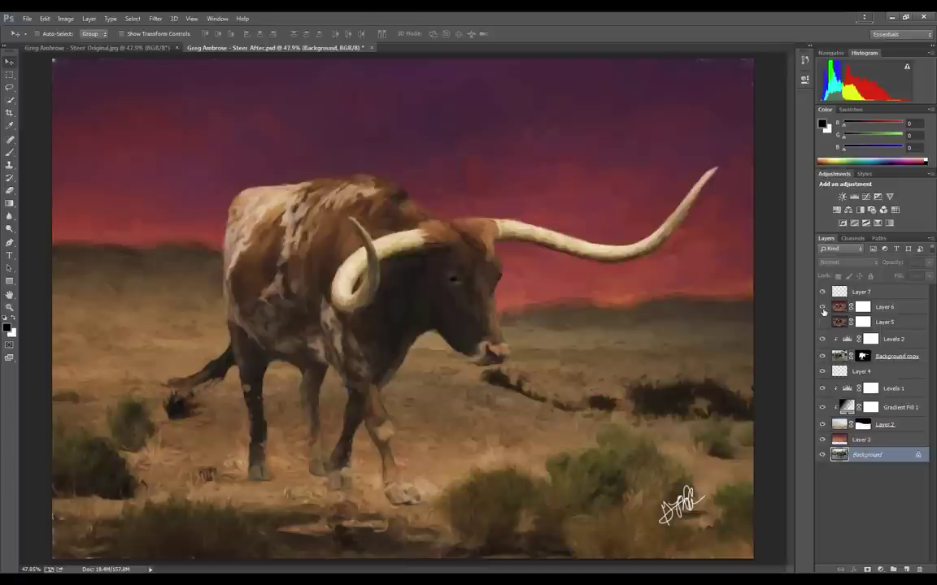
Toggle Layer 6 to compare painterly and photographic steer, then hide Layers 6 and 5
left_click(822, 308)
left_click(822, 307)
left_click(822, 307)
left_click(821, 309)
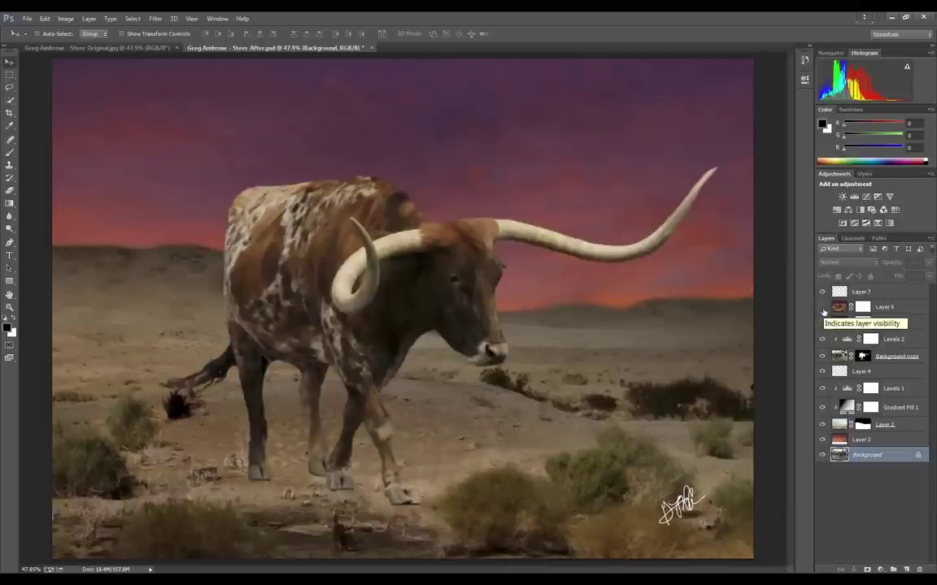
left_click(821, 322)
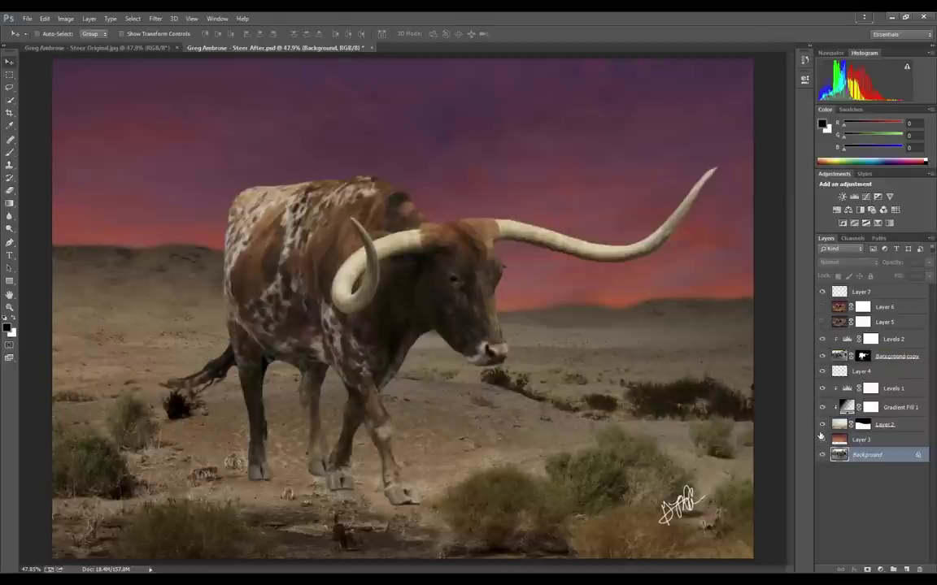
Toggle both painted layers together, then flick Layer 5 on and off to compare the sky, leaving it on
left_click(821, 306)
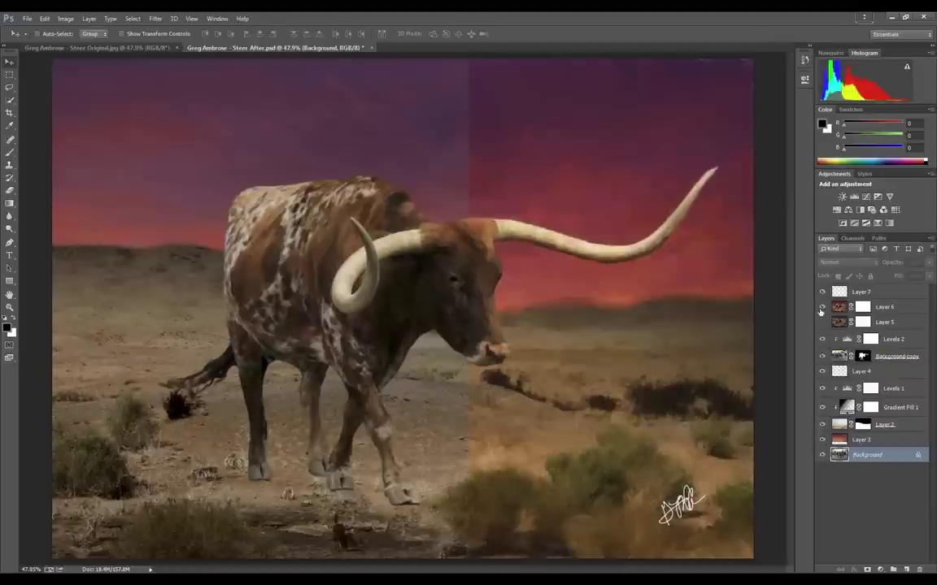
left_click_drag(822, 306, 823, 326)
left_click(822, 323)
left_click(822, 323)
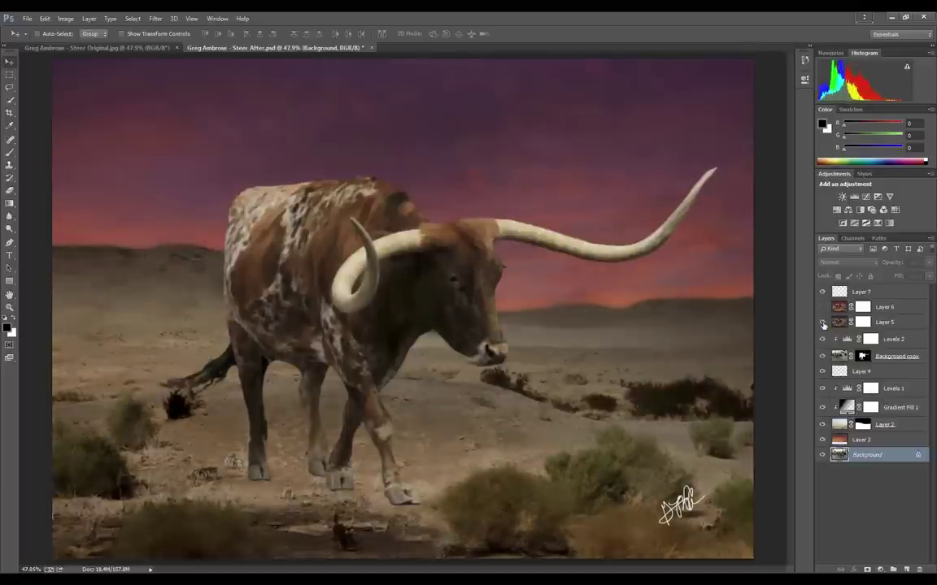
left_click(822, 323)
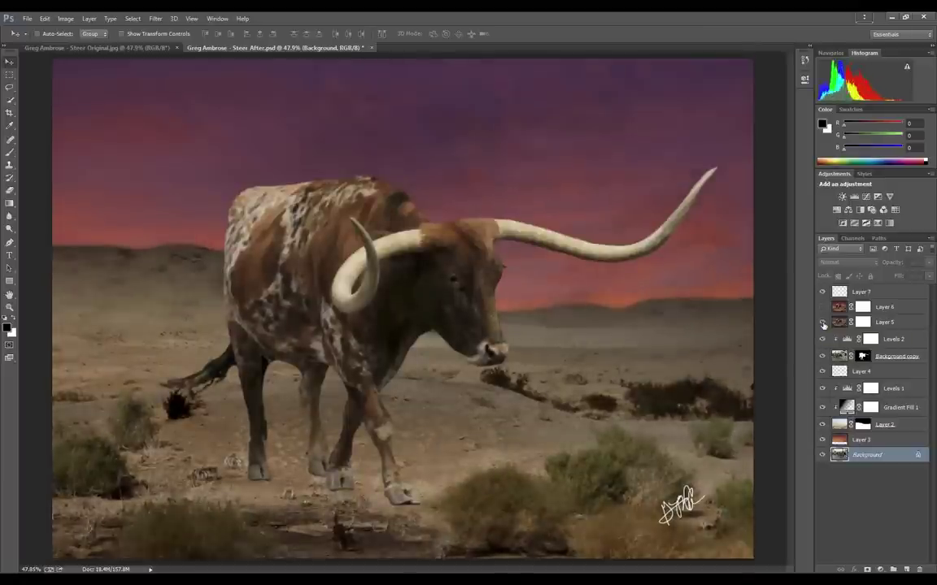
left_click(822, 323)
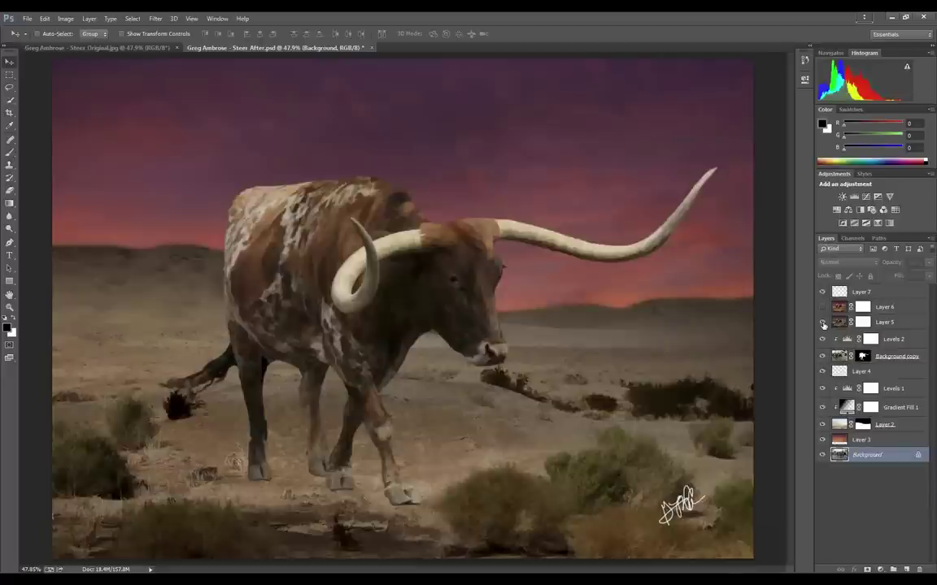
Hide Layer 5, the Background copy steer, Layer 4 shading, Gradient Fill 1 and the desert layer
left_click(822, 323)
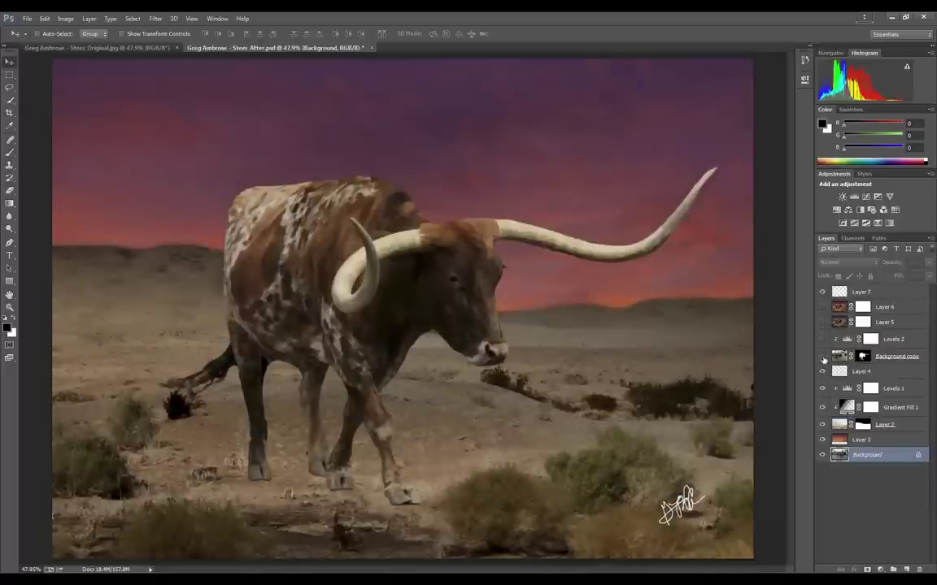
left_click(822, 356)
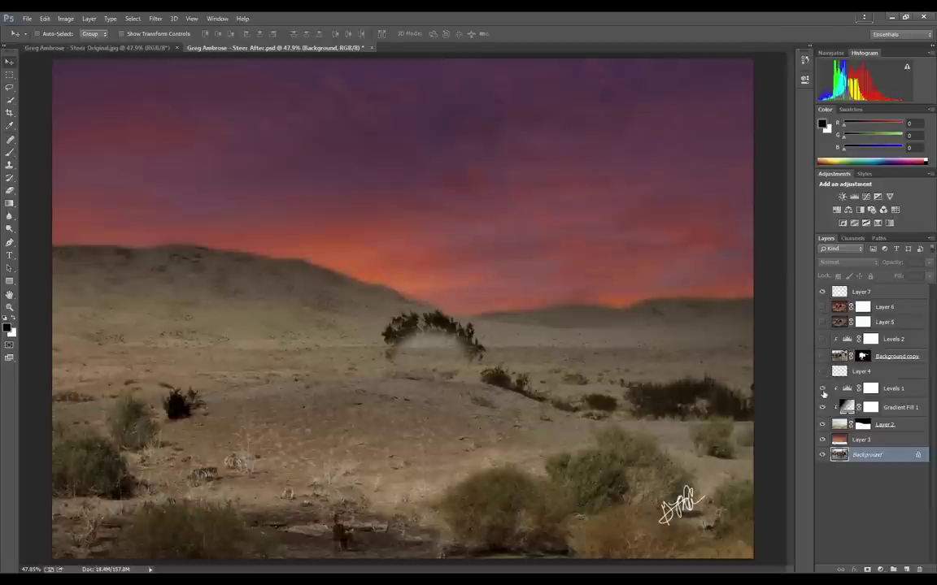
left_click(822, 370)
left_click(822, 407)
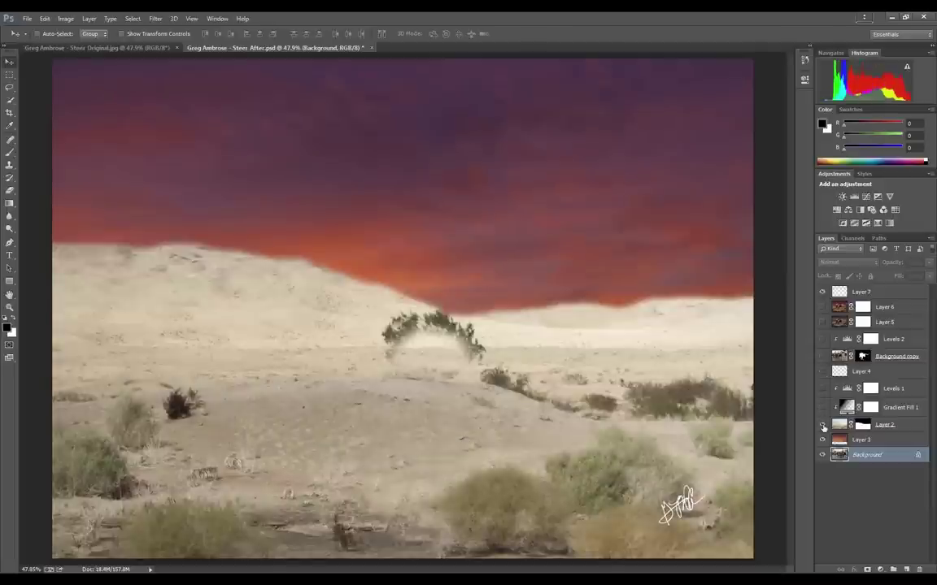
left_click(822, 424)
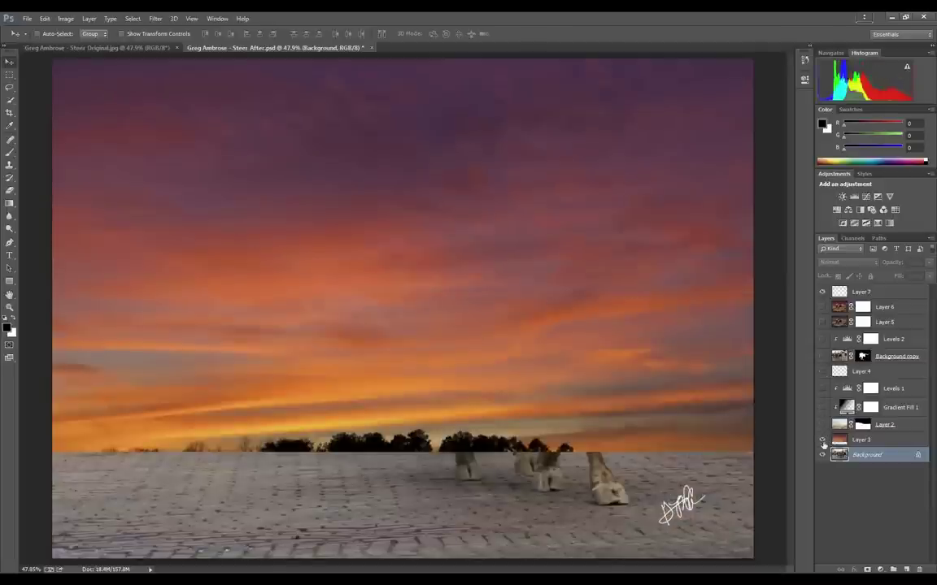
Hide the sunset to reveal the original street photo, then File > Revert to the saved composite
left_click(822, 440)
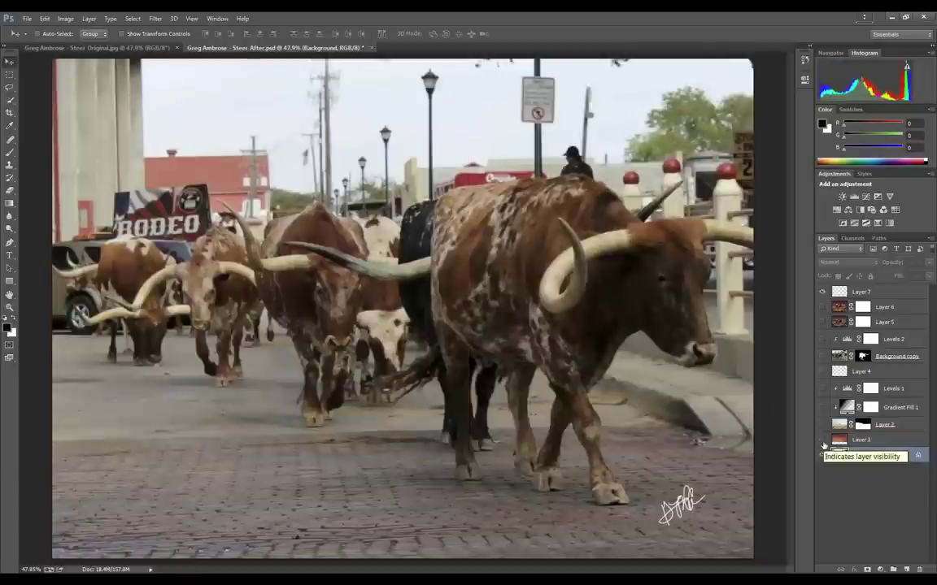
left_click(27, 19)
left_click(49, 212)
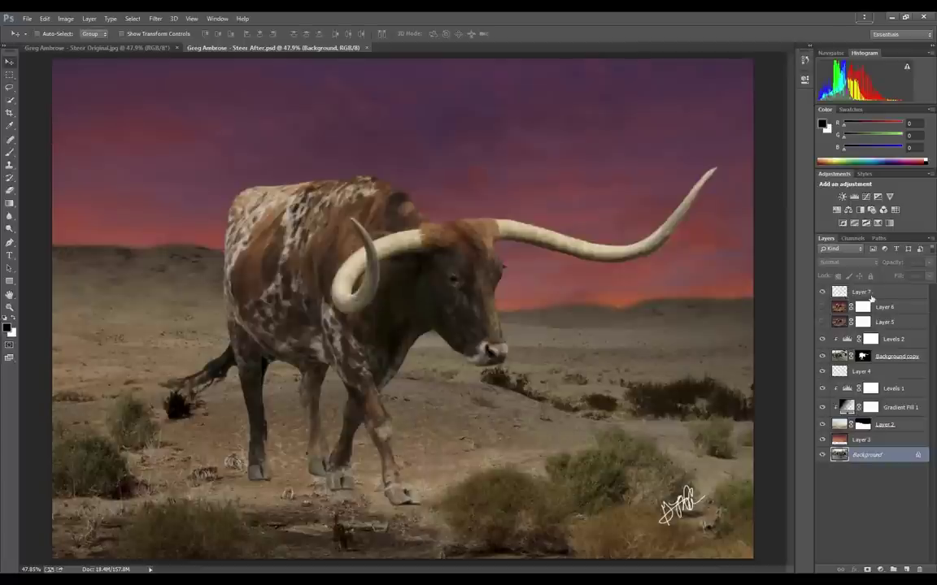
Toggle Layer 6 several times to compare painterly and photographic steer, then show Steer Original.jpg
left_click(822, 307)
left_click(822, 306)
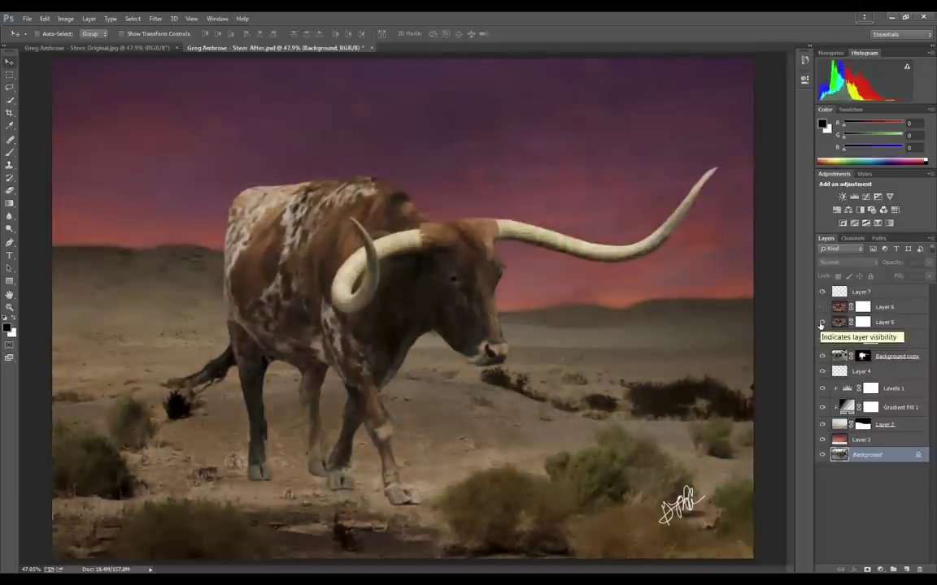
left_click(822, 309)
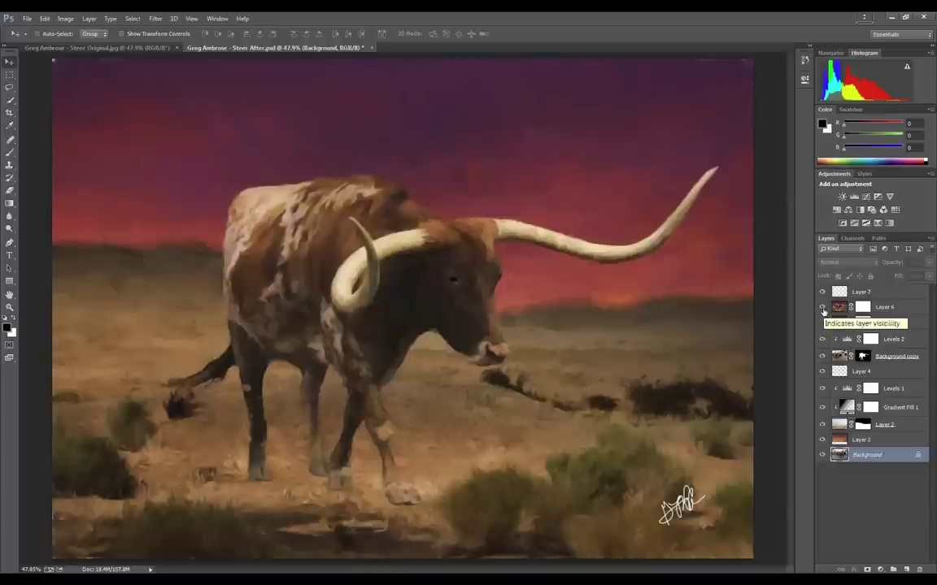
left_click(822, 309)
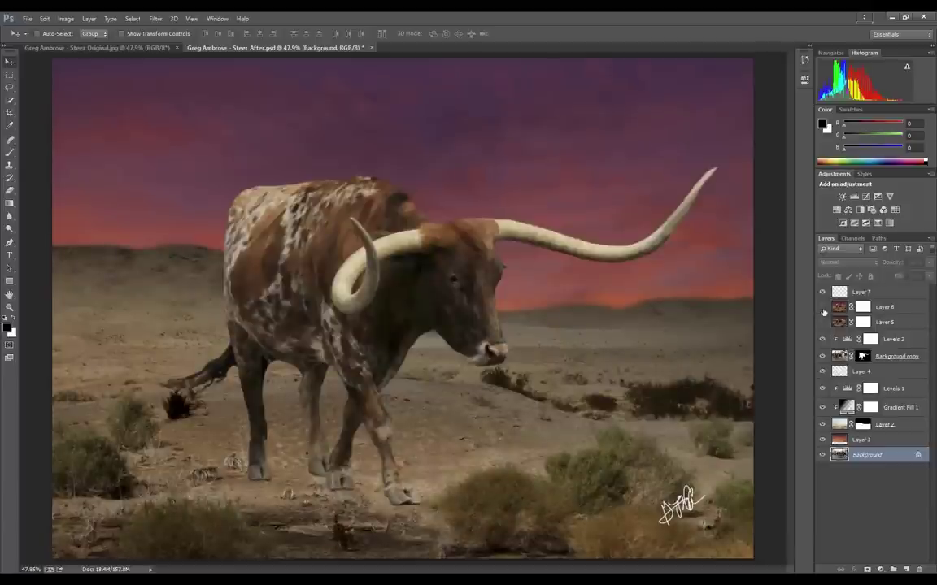
left_click(822, 308)
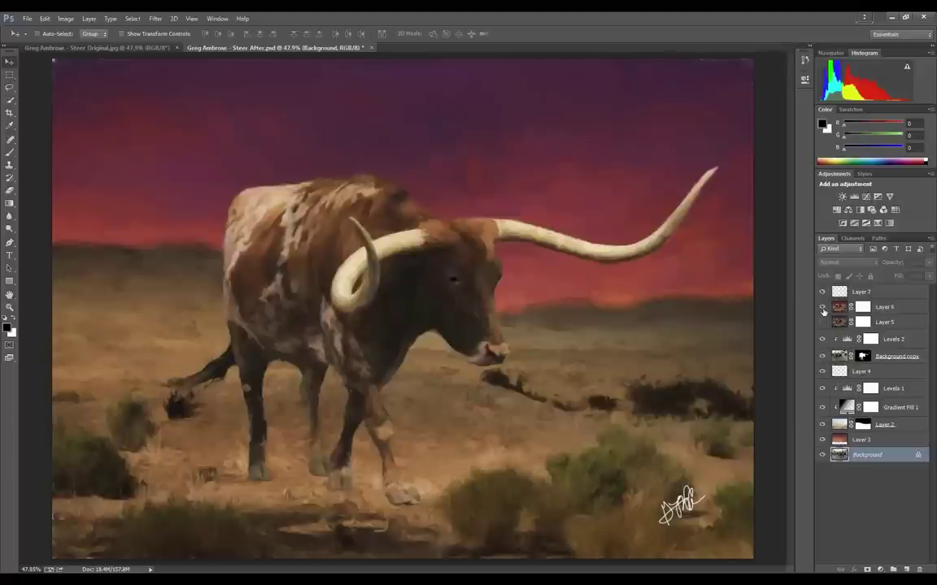
left_click(822, 308)
left_click(113, 50)
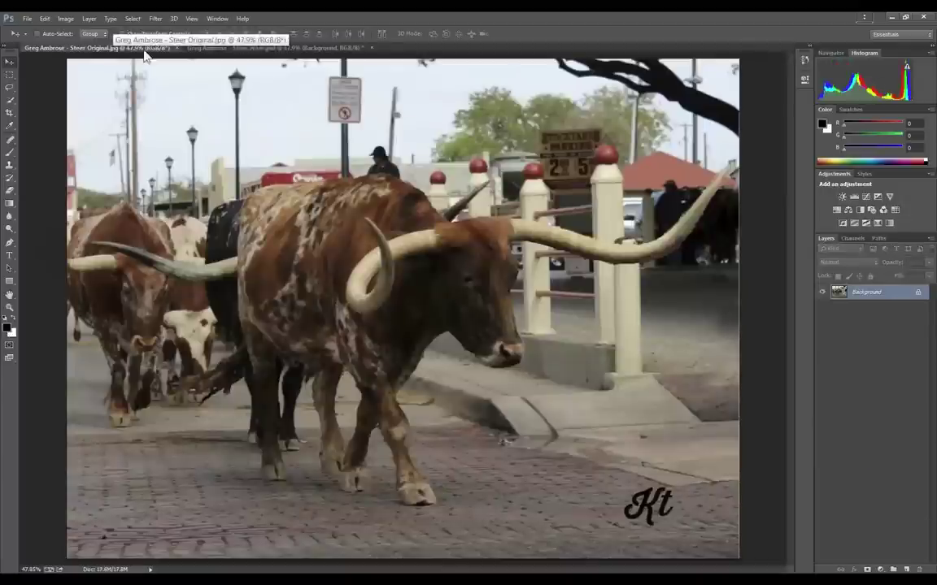
Flip between the Steer Original and Steer After tabs to compare the two versions
left_click(248, 50)
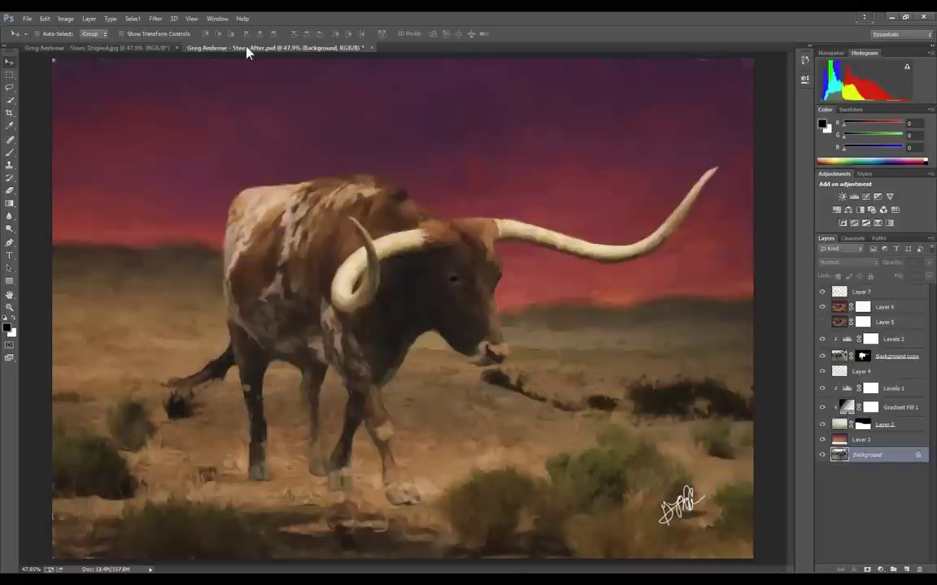
left_click(150, 49)
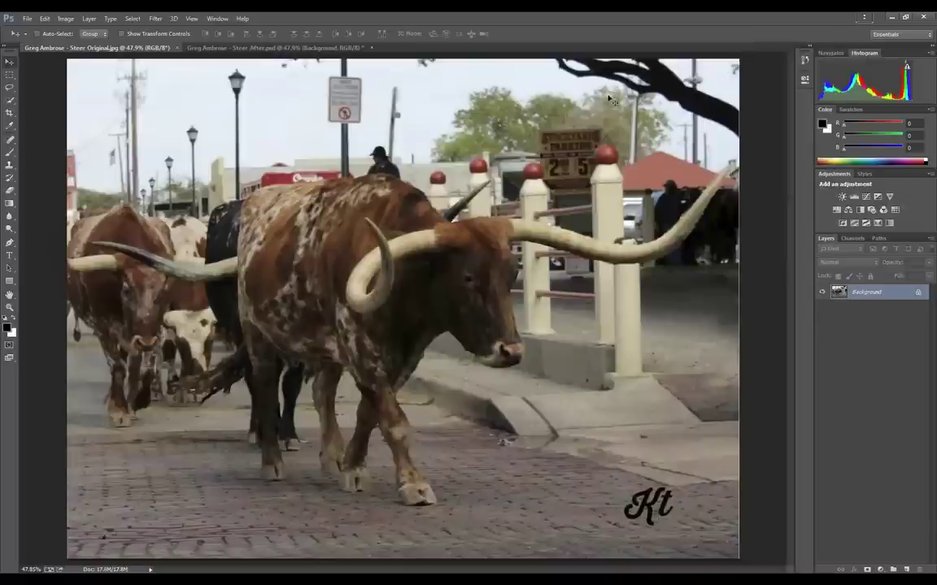
left_click(297, 49)
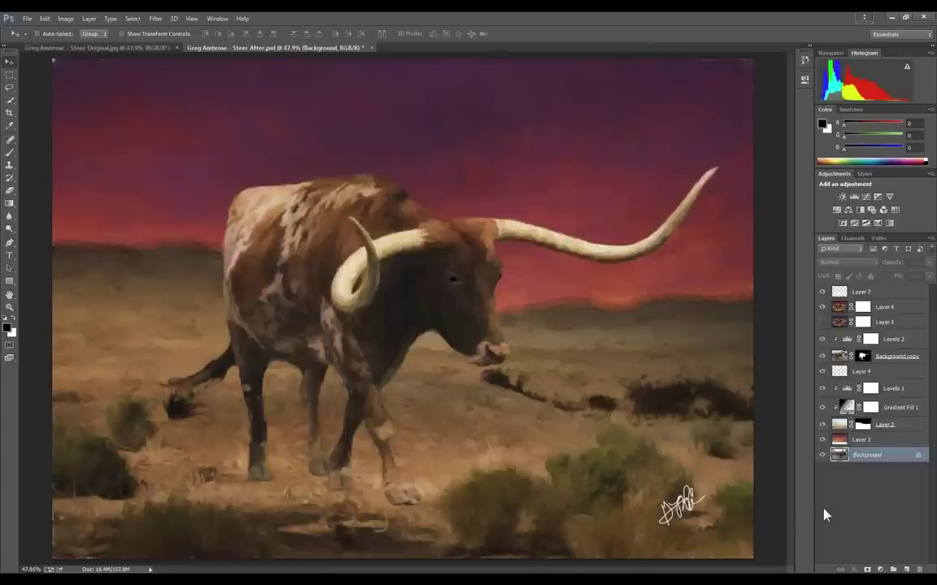
Close Steer After.psd without saving, then close Steer Original.jpg
left_click(371, 47)
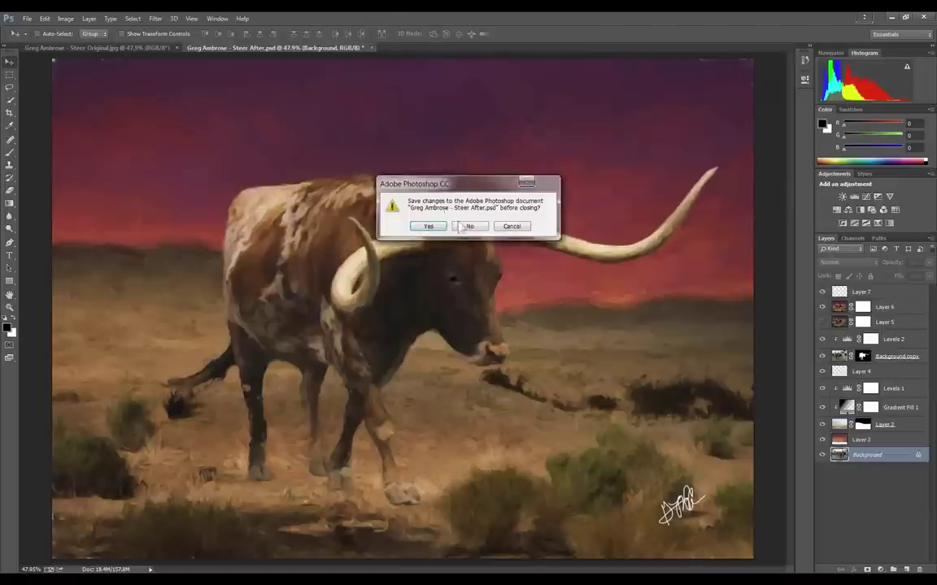
left_click(469, 226)
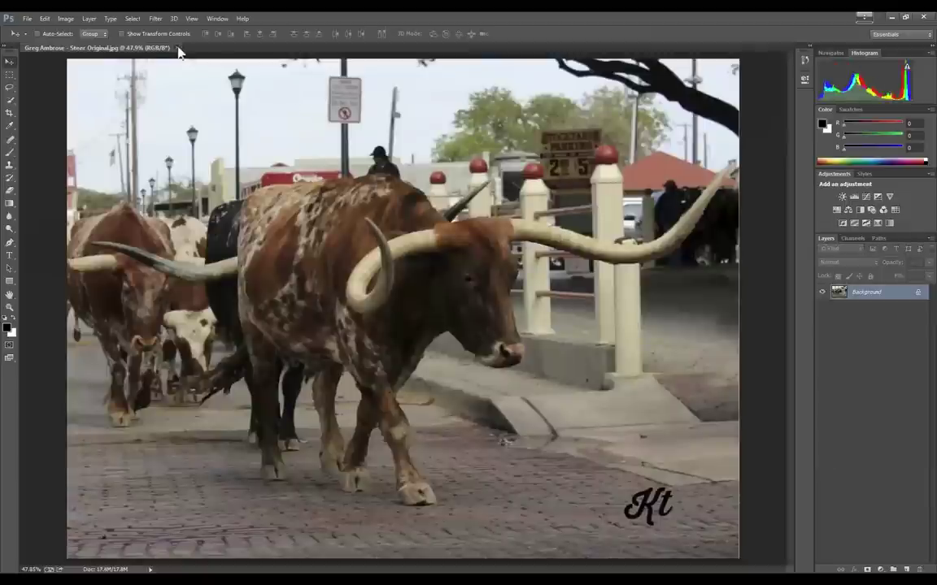
left_click(178, 48)
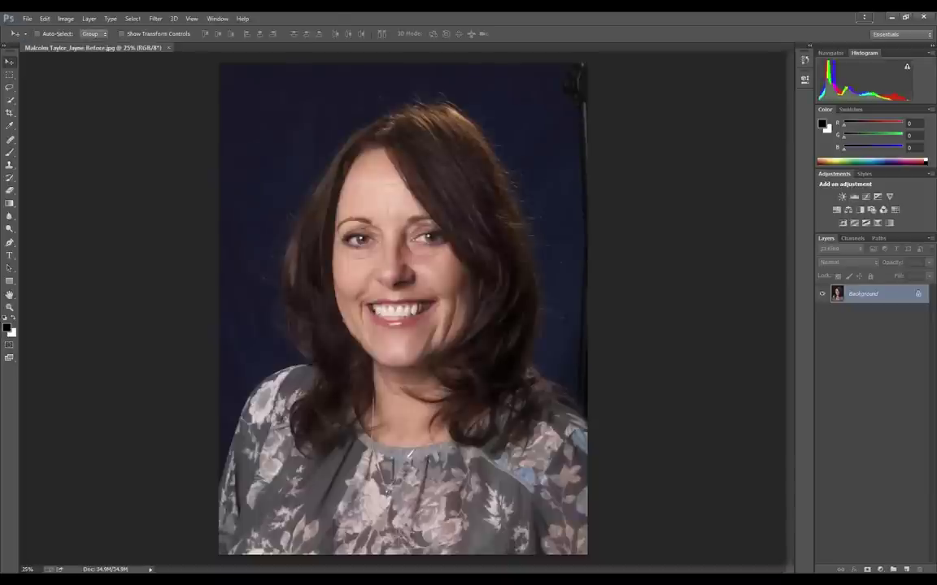
Fit the portrait on screen and bring the Before.jpg document to the front
key("ctrl+0")
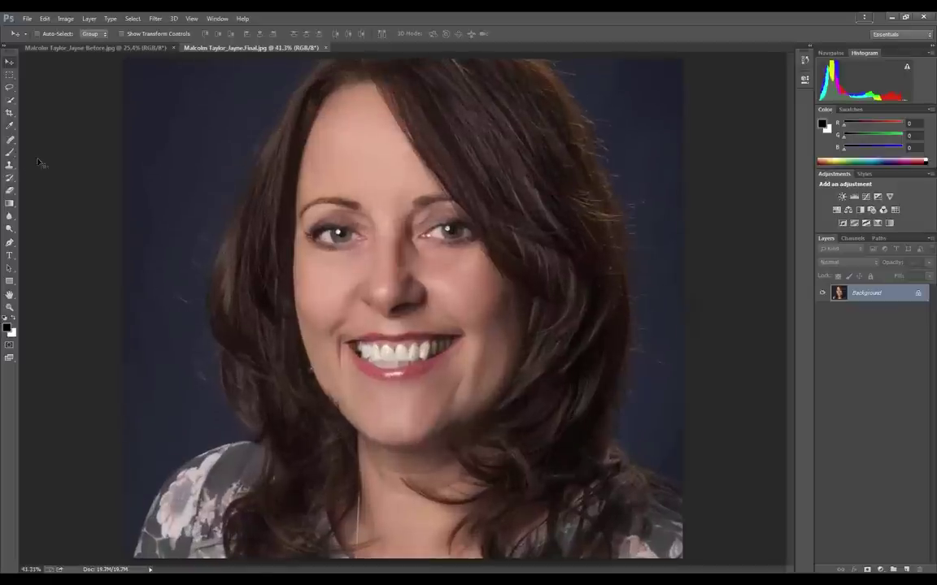
left_click(96, 49)
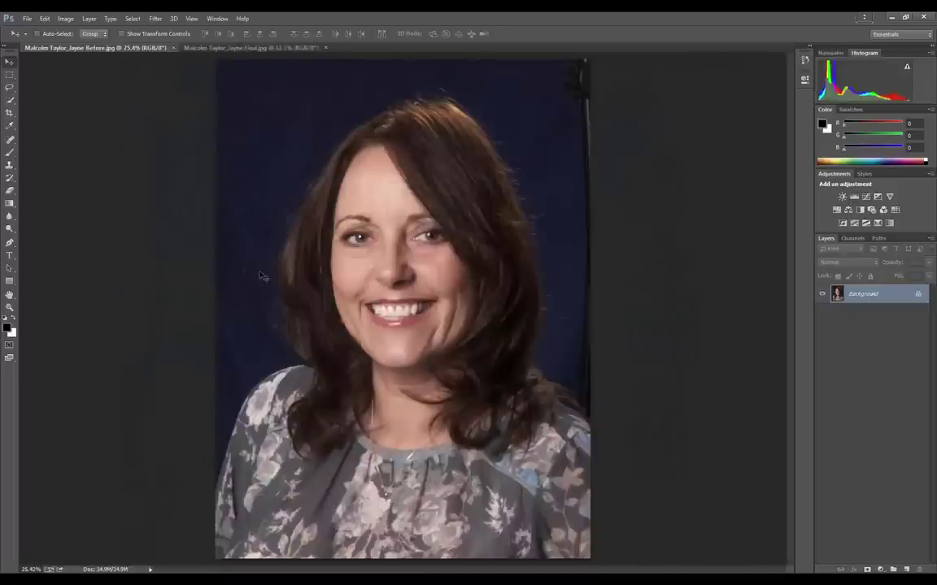
scroll(345, 284, "up", 5)
scroll(345, 290, "down", 3)
scroll(349, 284, "down", 2)
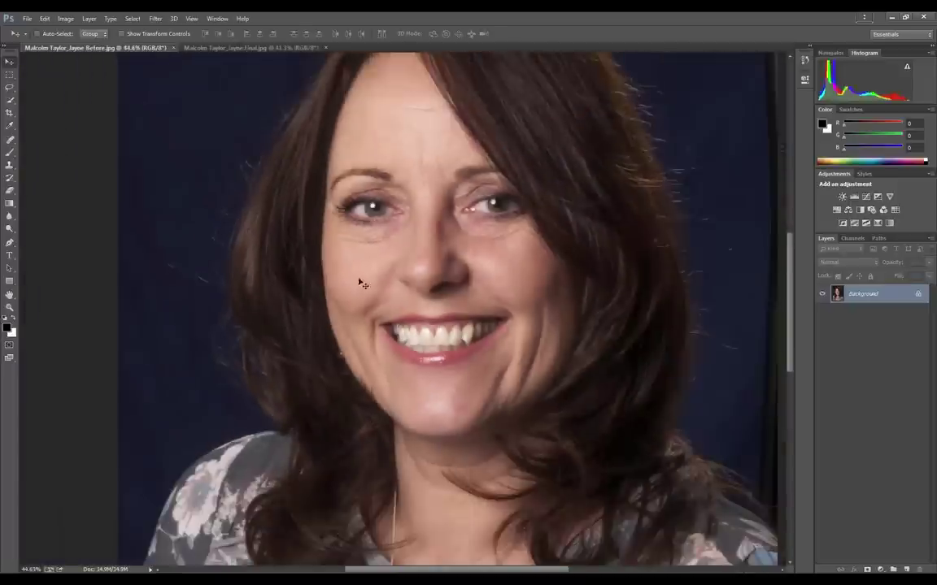
Tile Before.jpg and Final.jpg 2-up vertically and pan each to center the face
left_click(218, 18)
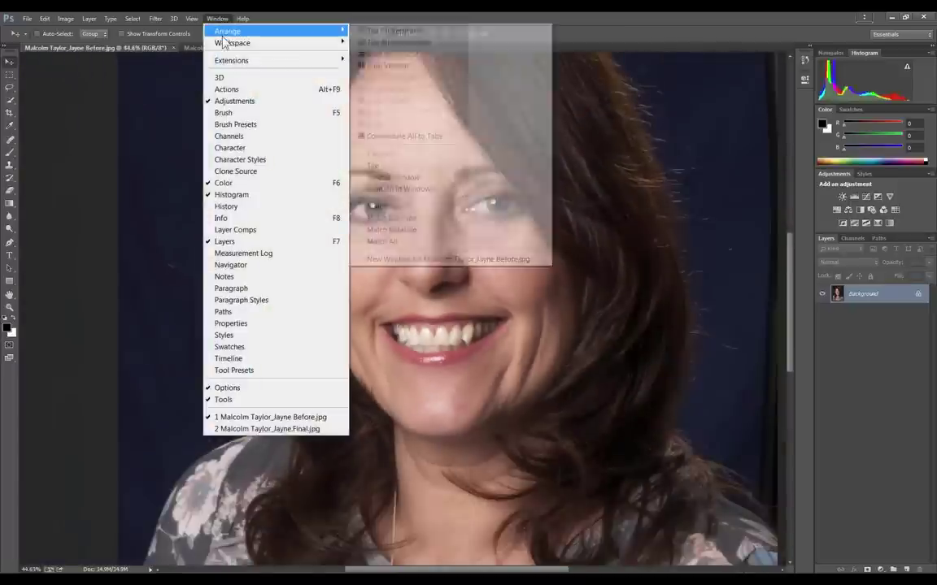
mouse_move(228, 31)
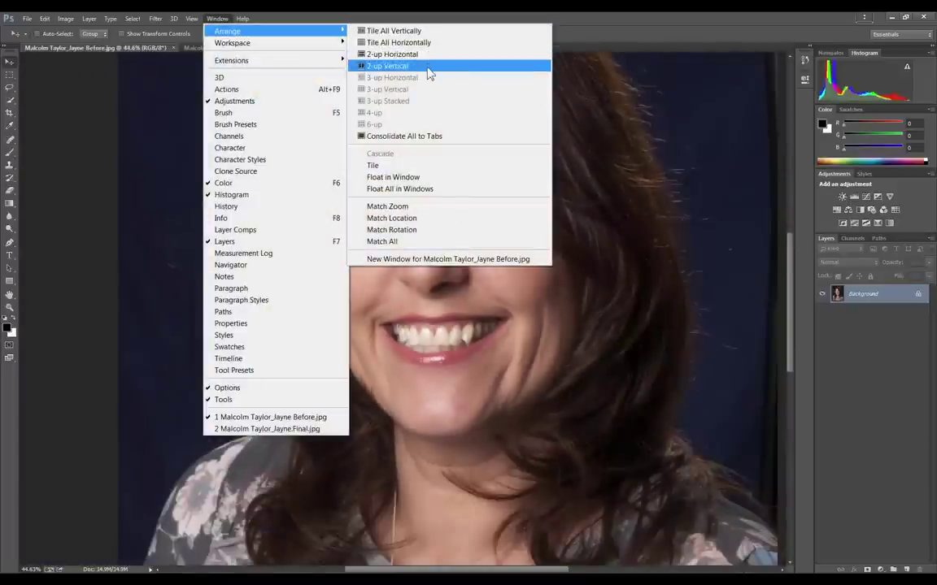
left_click(429, 66)
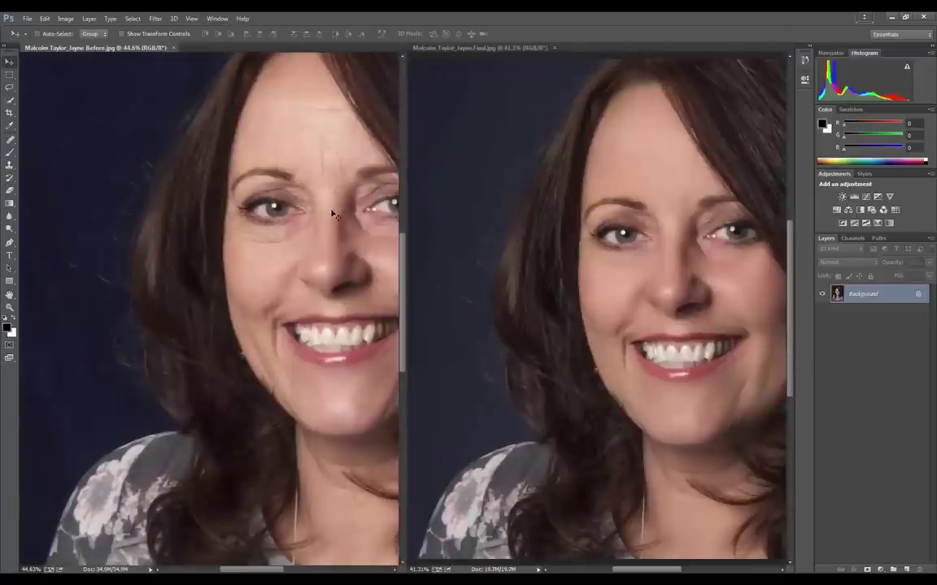
mouse_move(322, 210)
left_mouse_down()
mouse_move(215, 244)
mouse_move(223, 246)
left_mouse_up()
left_click(564, 267)
left_click_drag(556, 267, 502, 268)
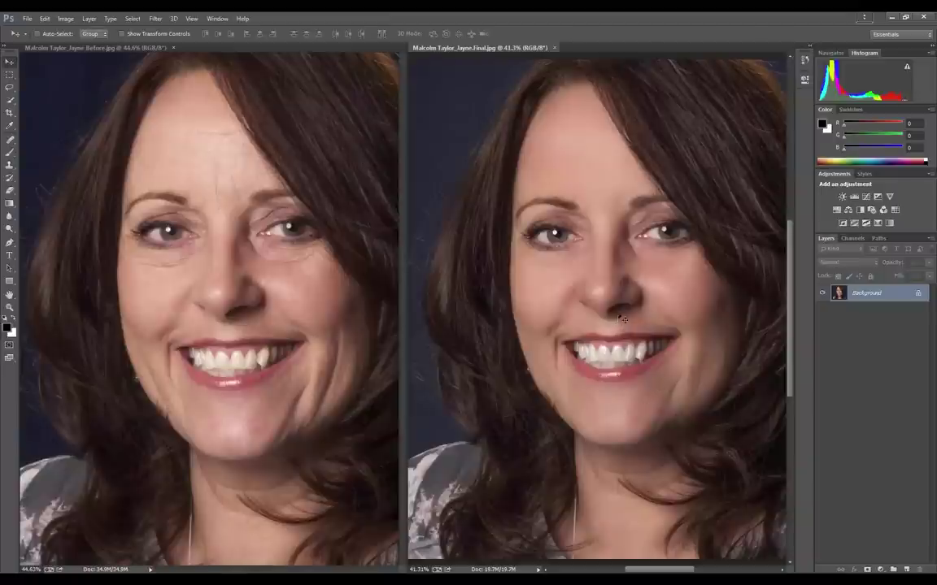
Close the Final.jpg and Before.jpg portrait images
scroll(626, 309, "up", 2)
scroll(634, 295, "up", 1)
scroll(632, 293, "up", 2)
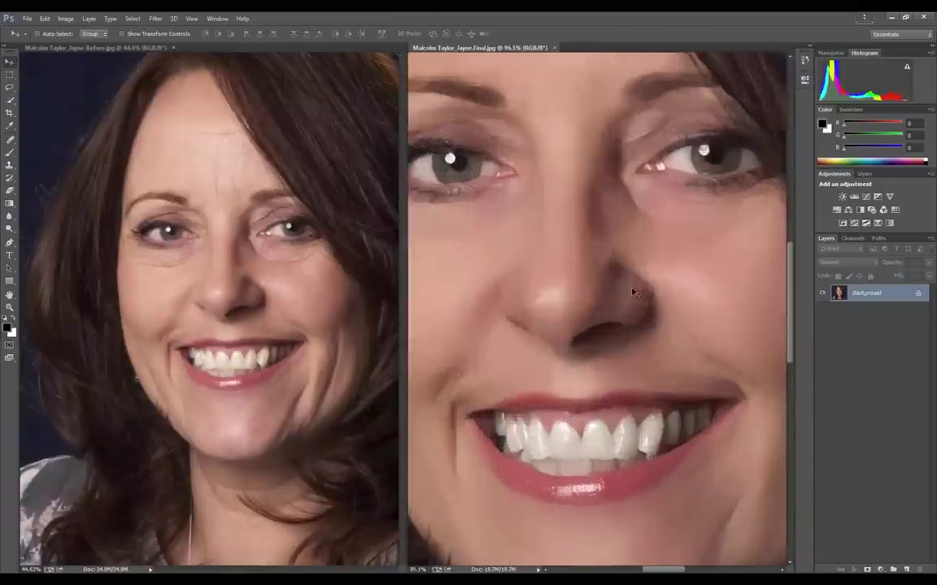
scroll(642, 275, "up", 1)
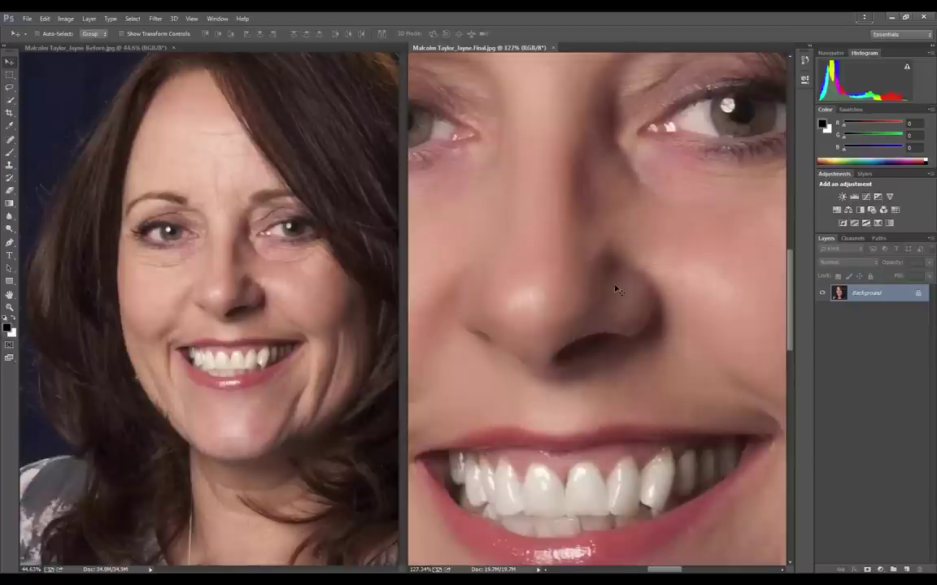
scroll(640, 269, "down", 5)
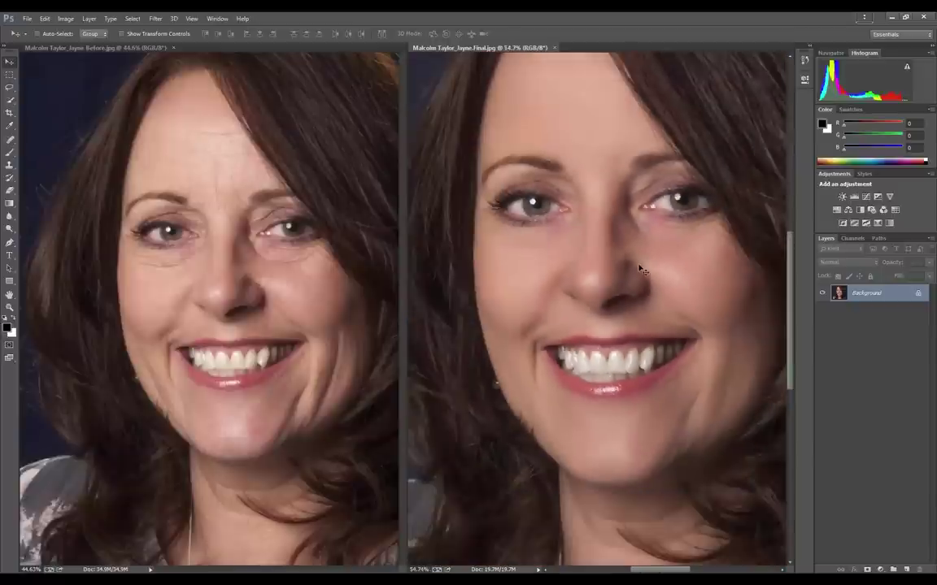
scroll(640, 269, "down", 2)
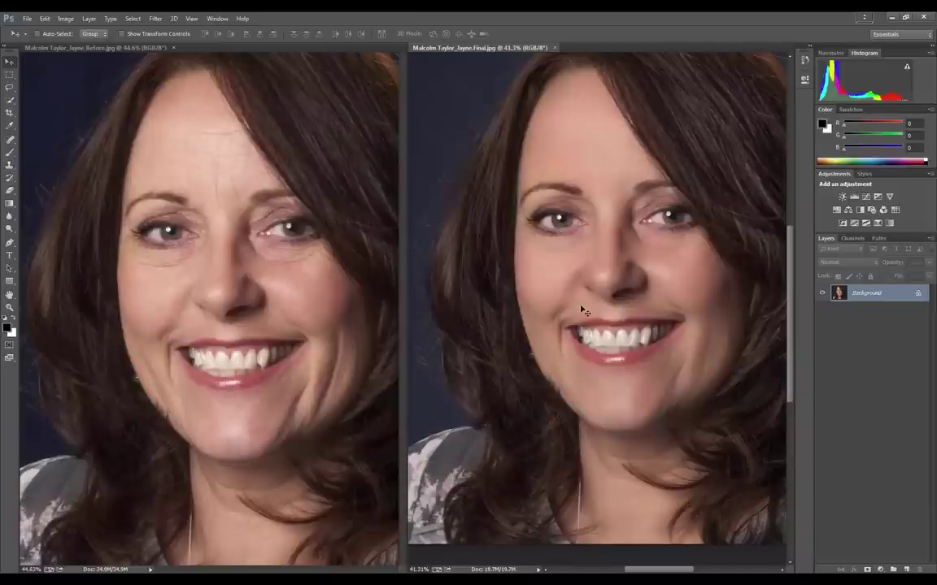
scroll(648, 257, "up", 3)
scroll(650, 260, "up", 3)
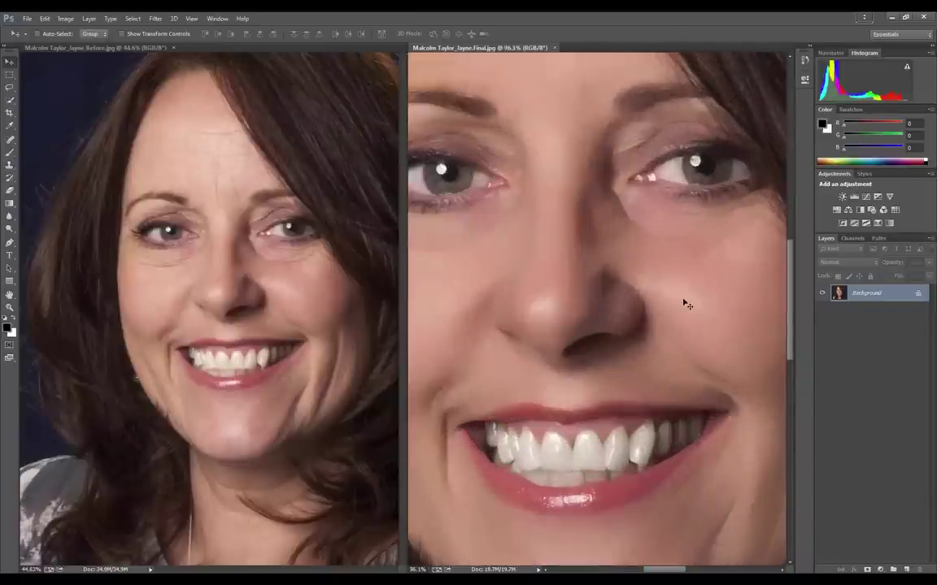
scroll(685, 304, "down", 3, "alt")
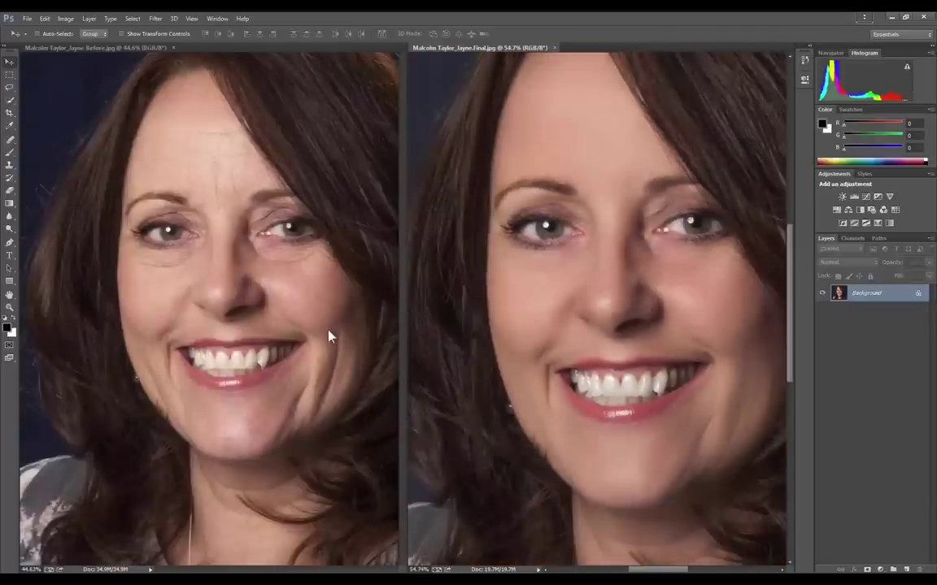
scroll(681, 286, "down", 2, "alt")
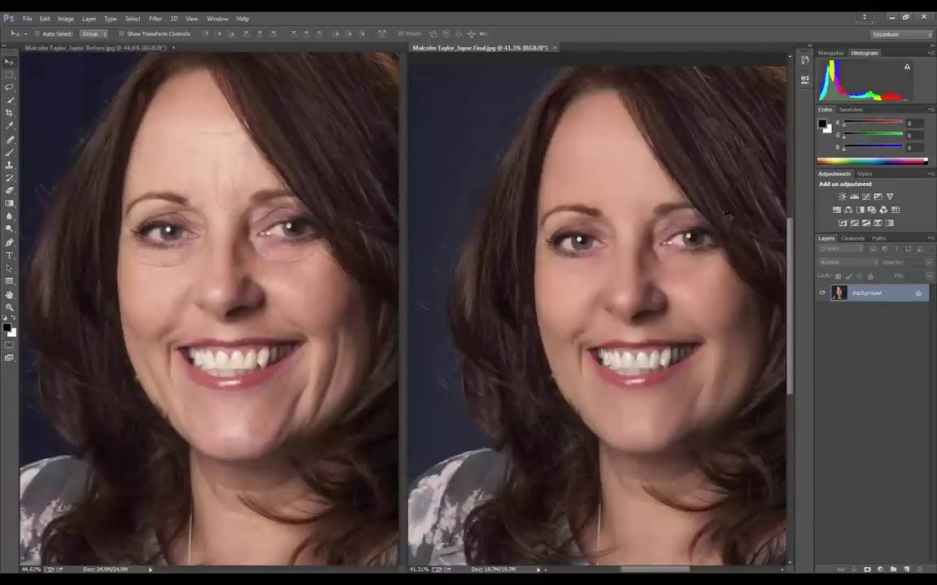
left_click(554, 47)
left_click(173, 47)
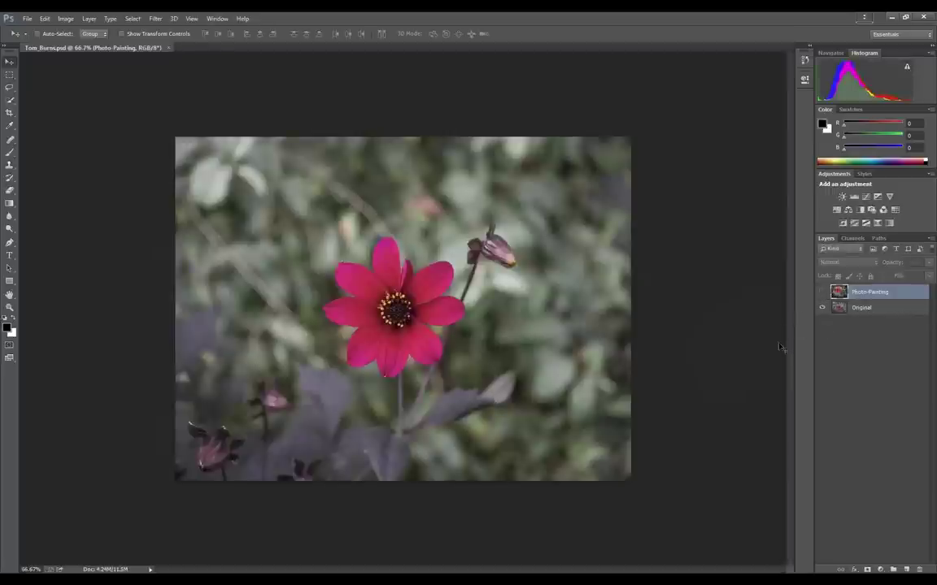
Zoom the flower photo to about 97% and show its Photo-Painting layer
key("ctrl+plus")
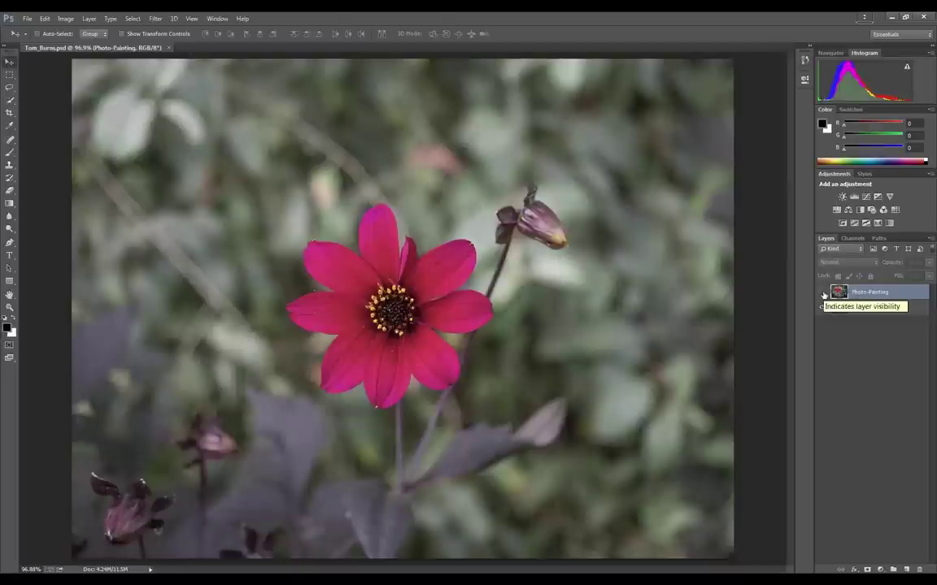
left_click(823, 293)
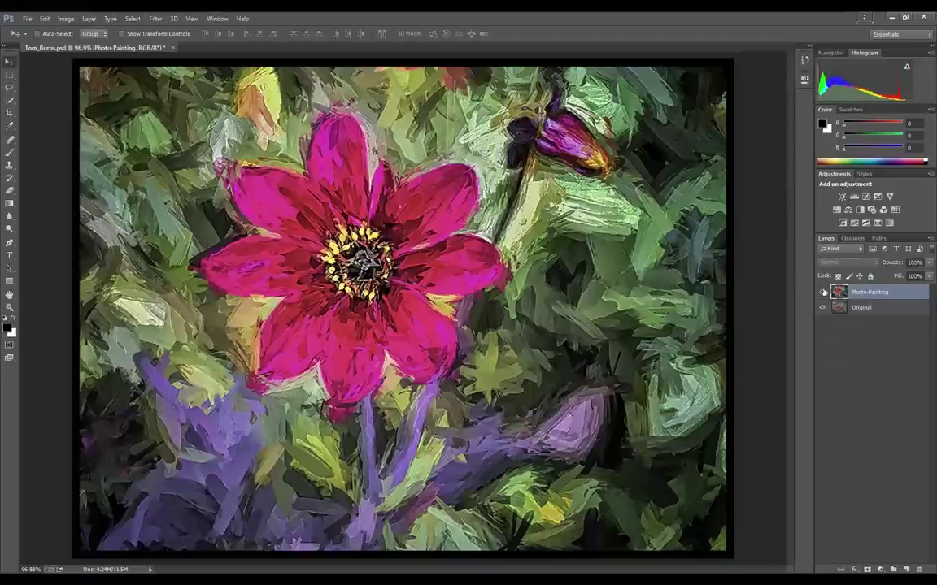
Toggle the Photo-Painting layer repeatedly to compare painting and original, leaving it visible
left_click(822, 293)
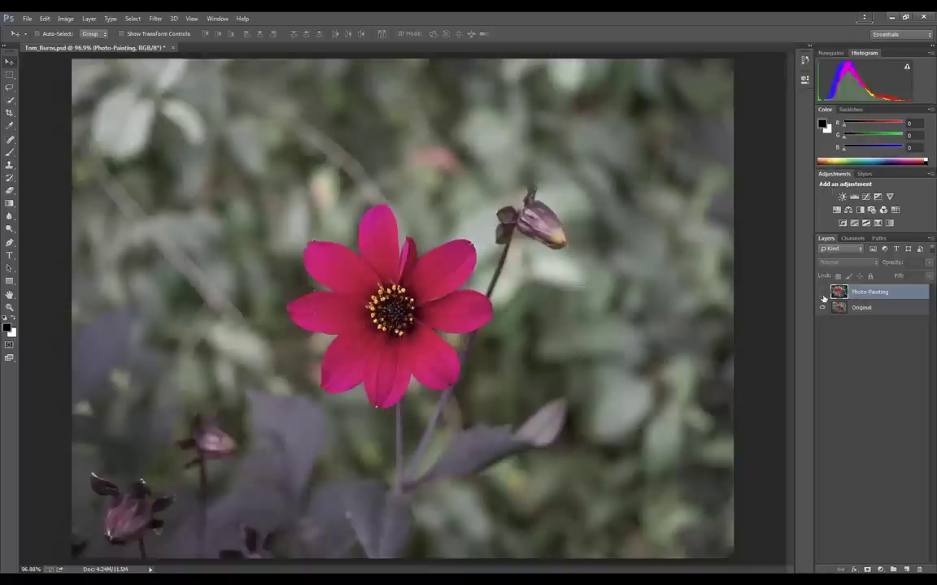
left_click(821, 293)
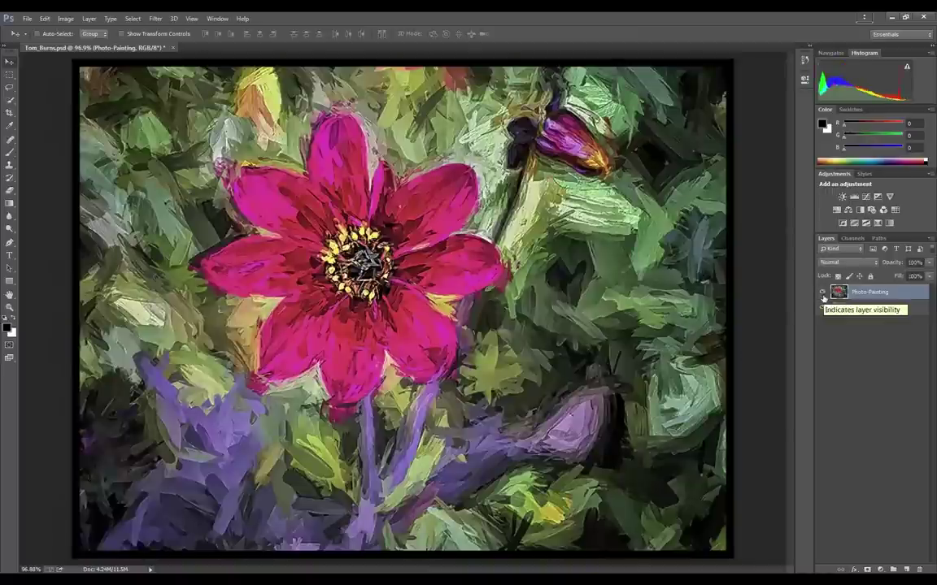
left_click(821, 293)
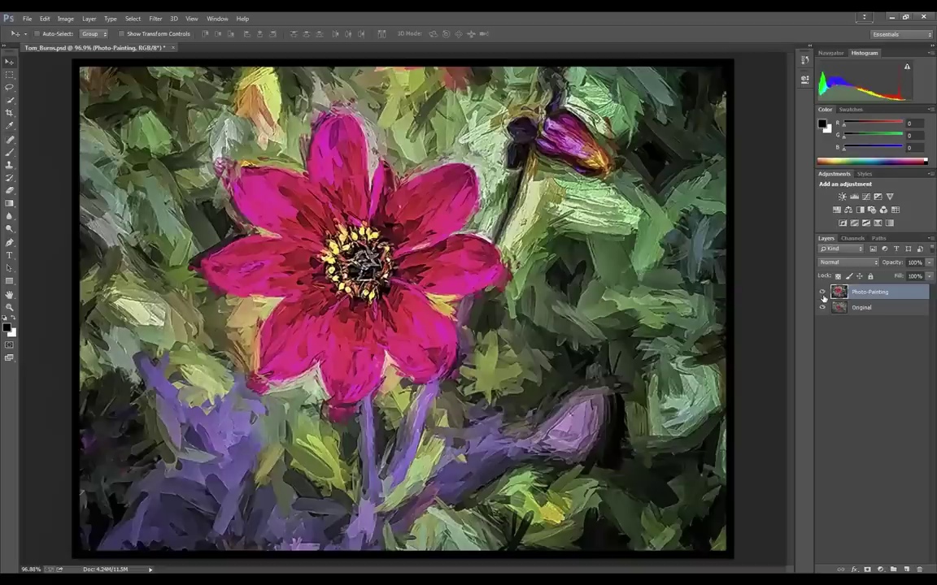
left_click(822, 294)
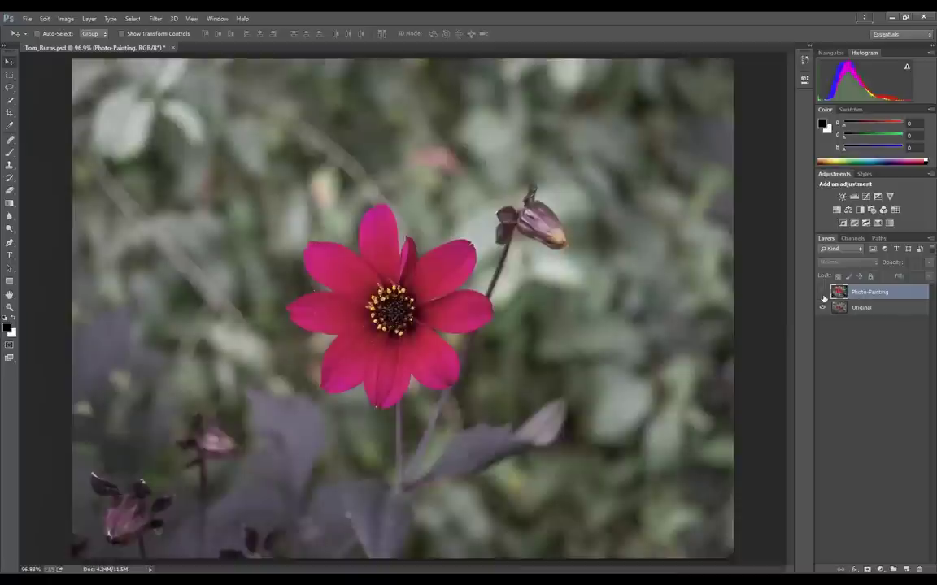
left_click(821, 293)
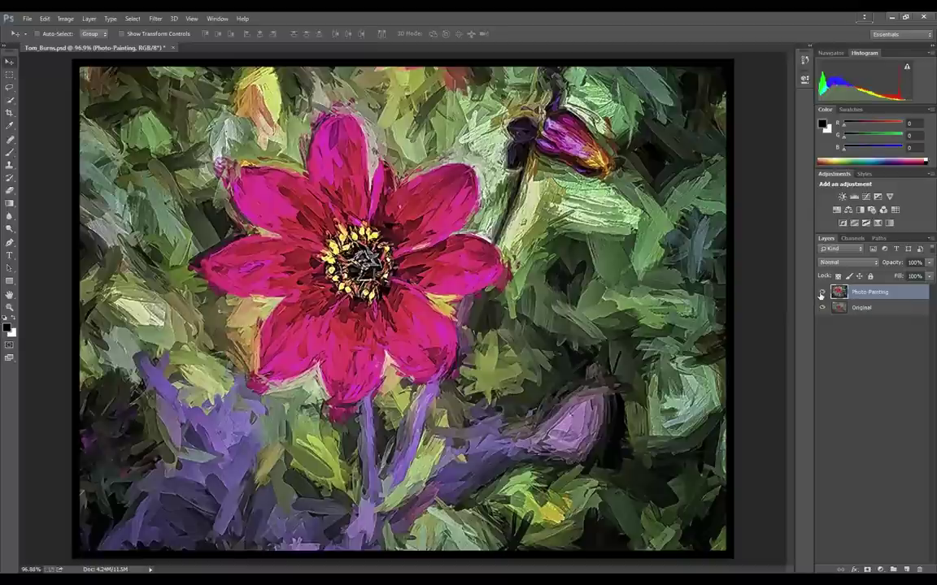
left_click(821, 293)
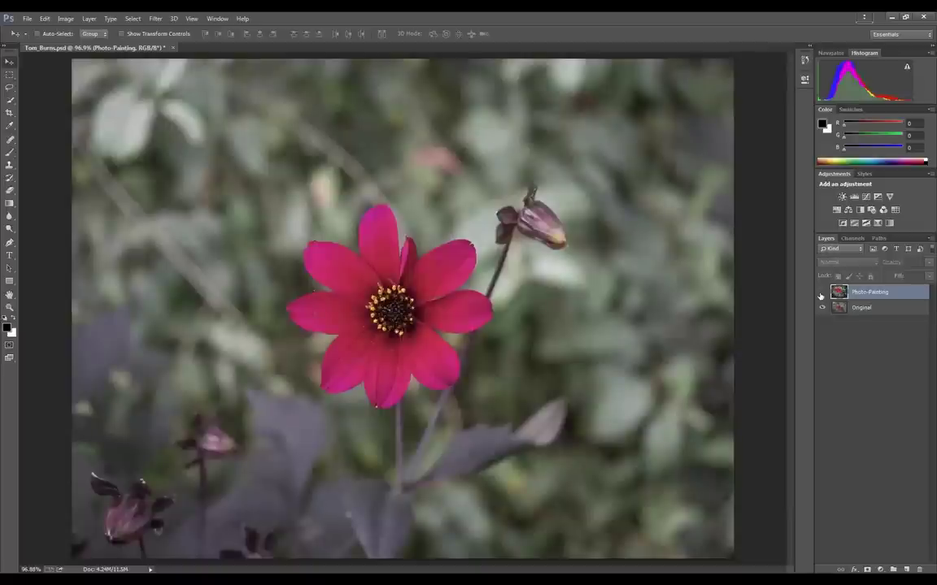
left_click(821, 292)
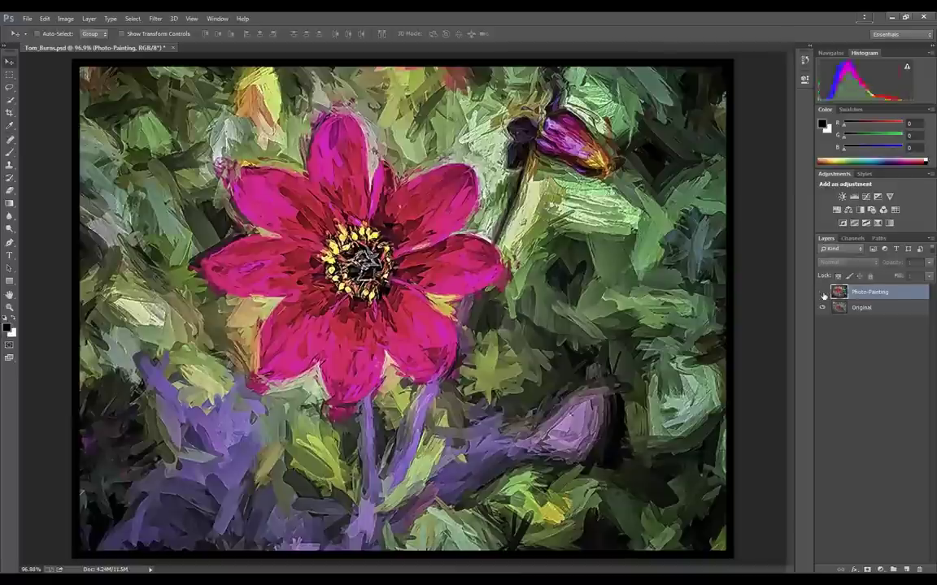
left_click(822, 293)
left_click(822, 293)
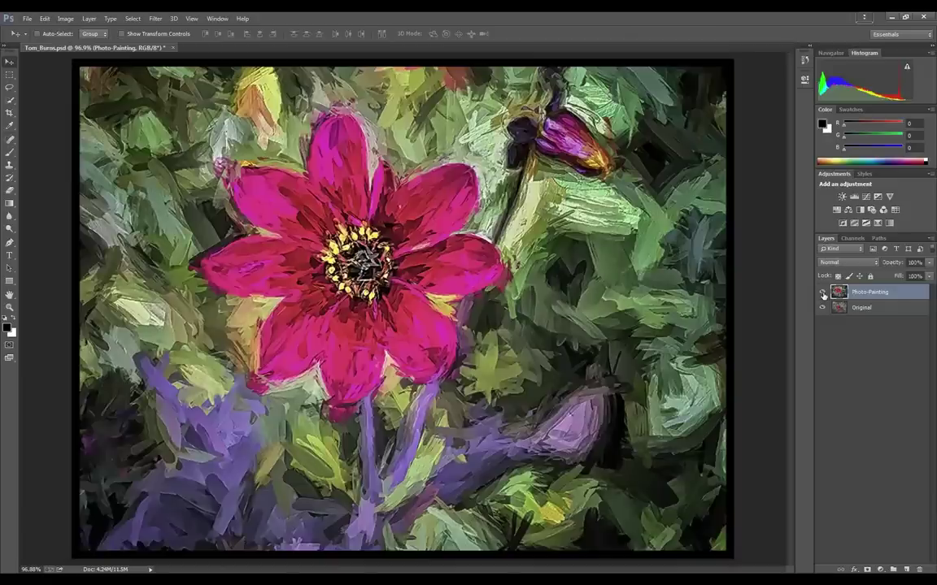
left_click(822, 294)
left_click(822, 293)
scroll(366, 261, "up", 2)
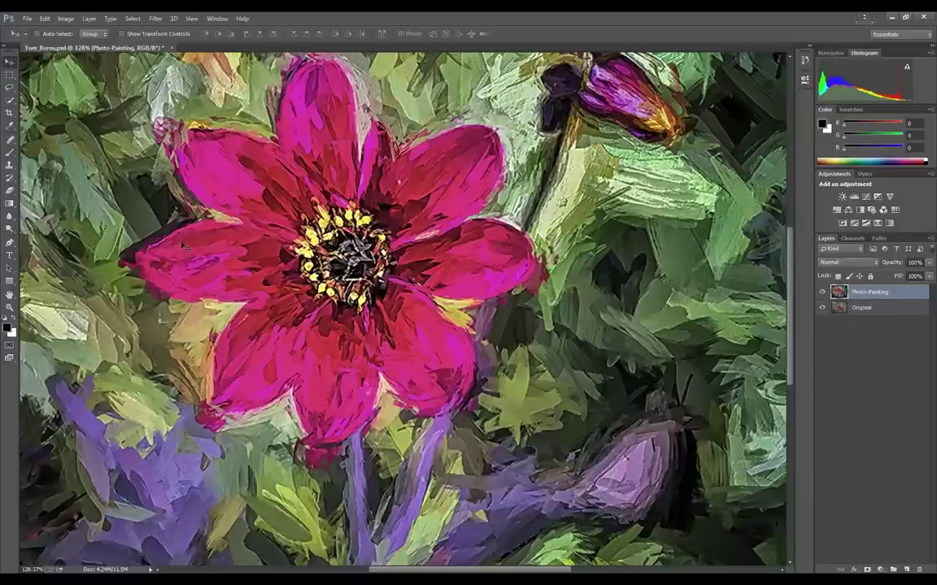
key("ctrl+0")
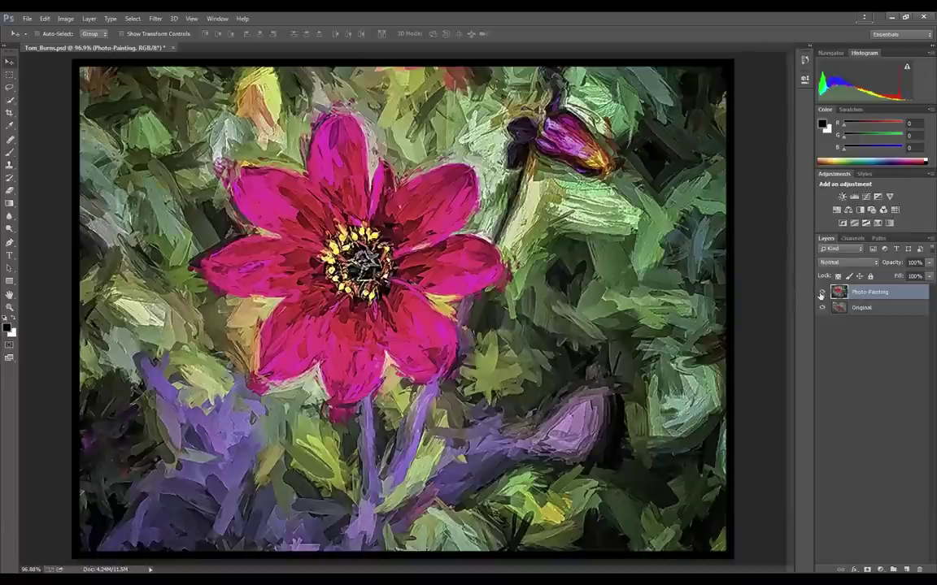
Hide the Photo-Painting layer to show the original flower photo, then show it again
left_click(821, 293)
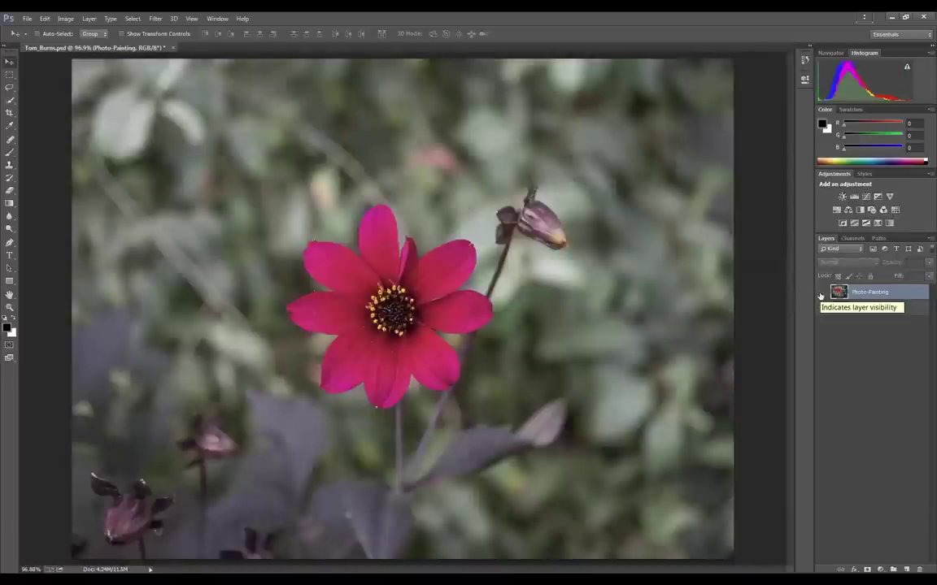
left_click(821, 293)
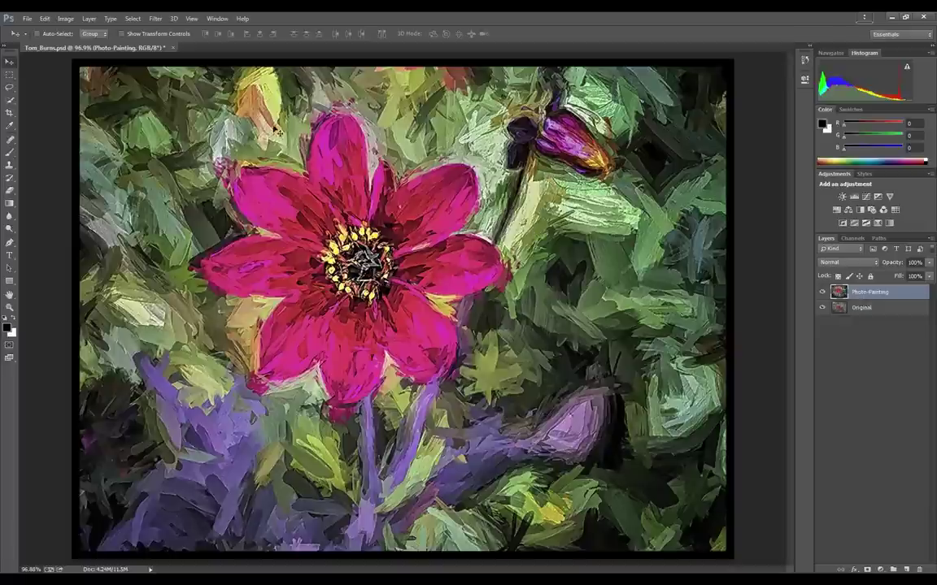
Close the flower painting document without saving changes
left_click(172, 48)
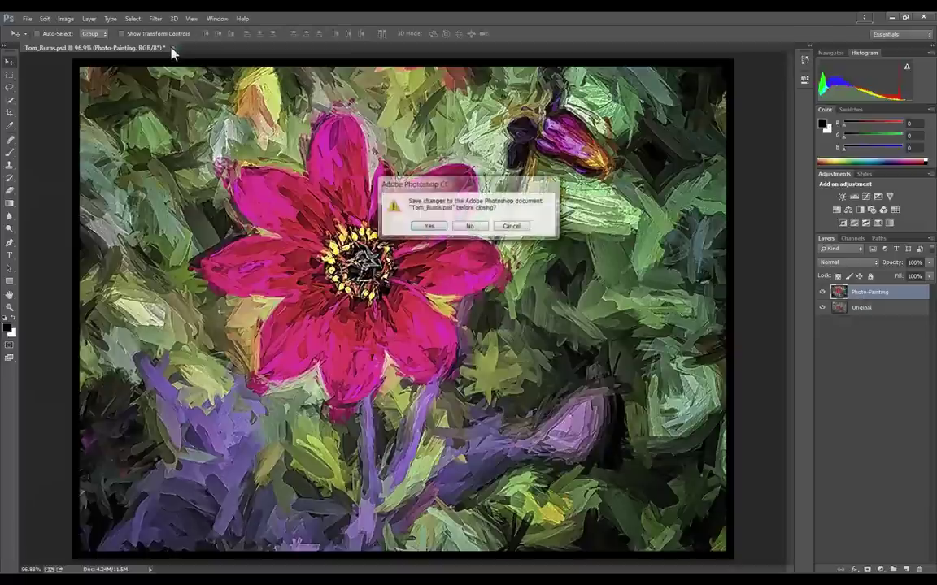
left_click(470, 227)
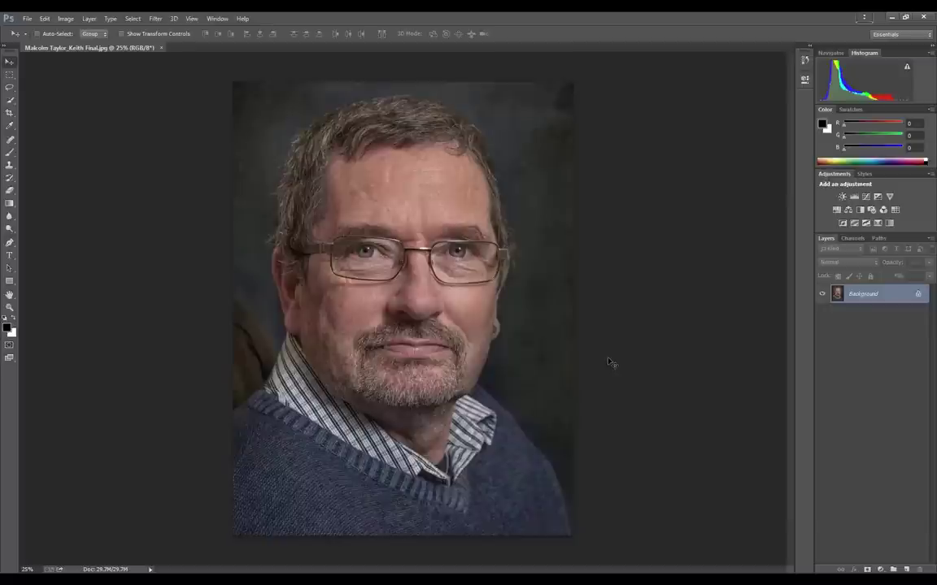
Zoom in slightly on the glasses portrait, then close it
scroll(609, 362, "up", 1)
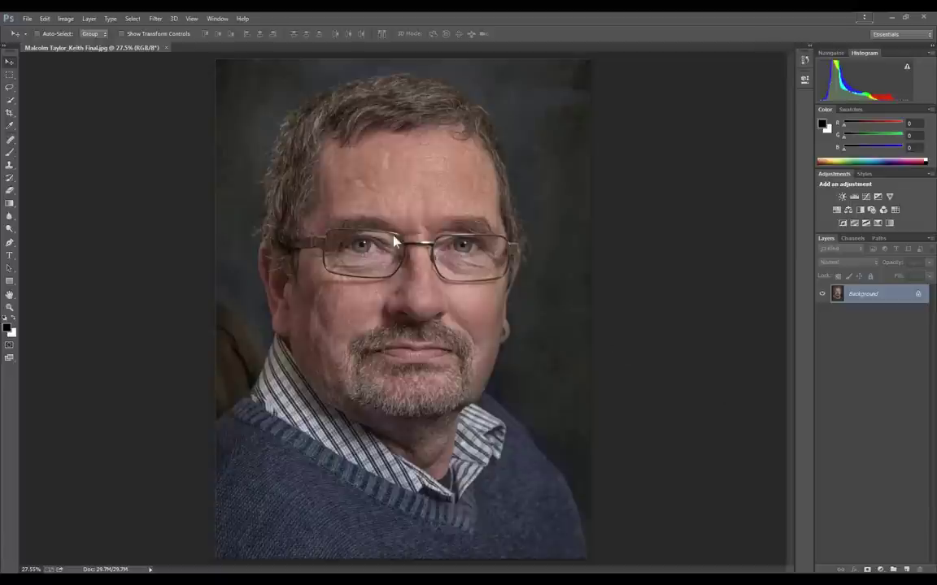
left_click(167, 48)
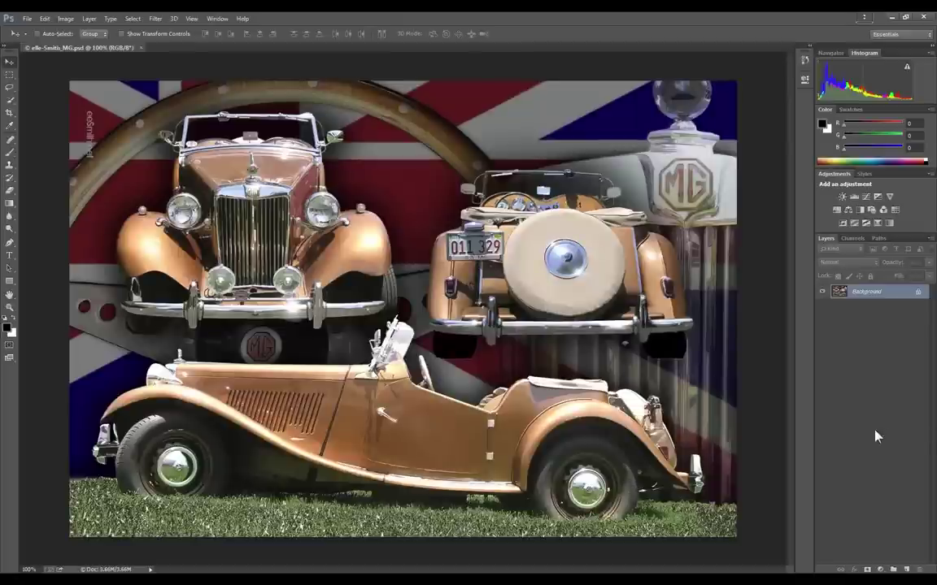
Fit the MG car collage to the window for viewing, then close it
key("ctrl+0")
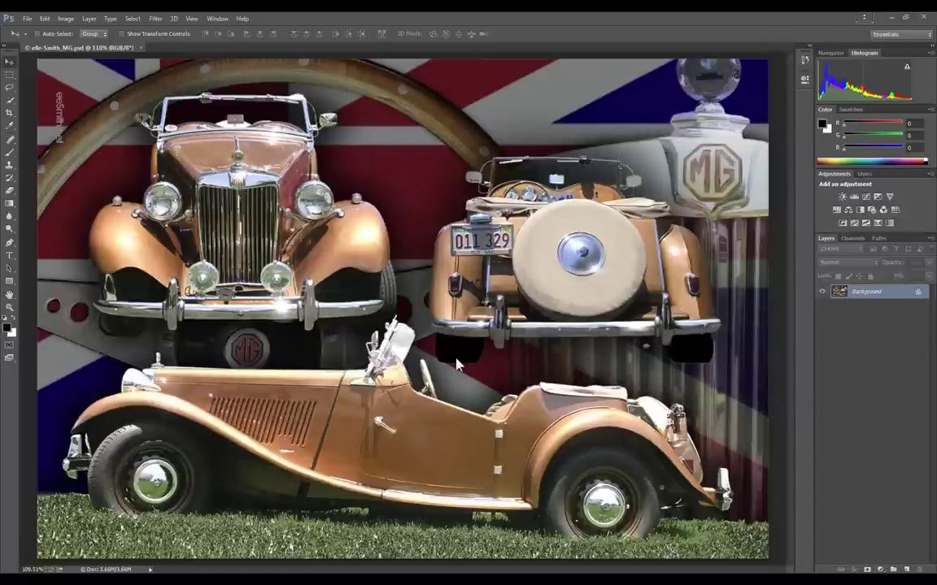
left_click(139, 47)
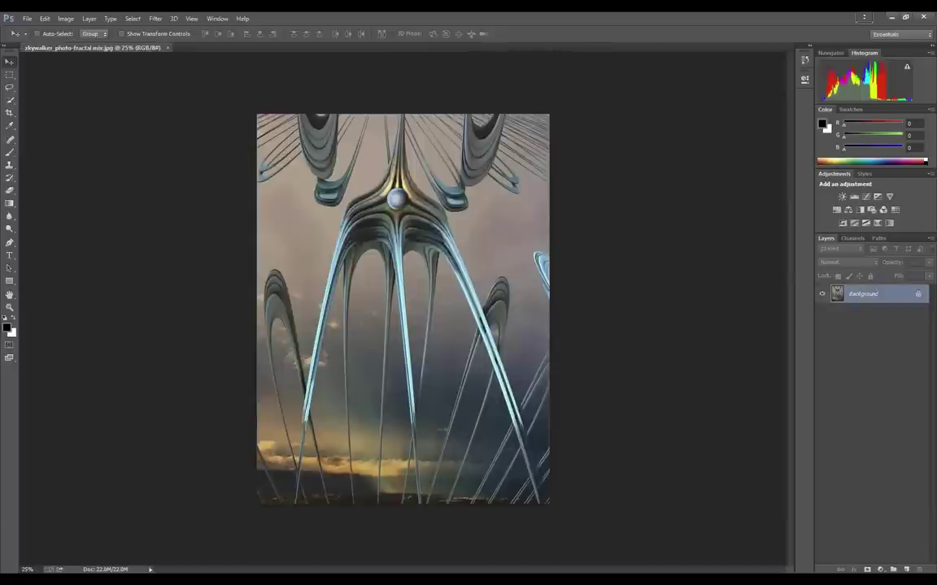
Zoom in on the fractal arches image, then switch to the RetouchPRO browser page
key("ctrl+plus")
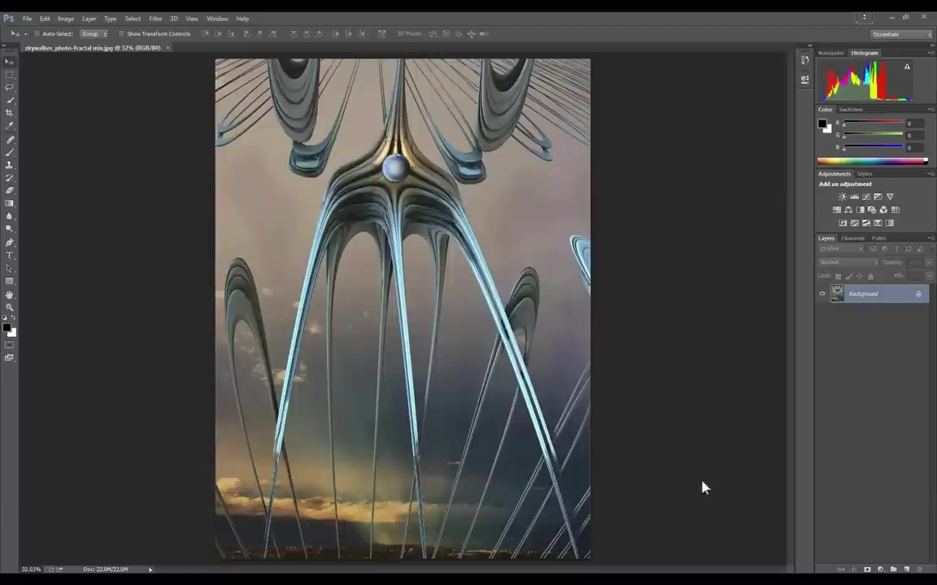
key("alt+Tab")
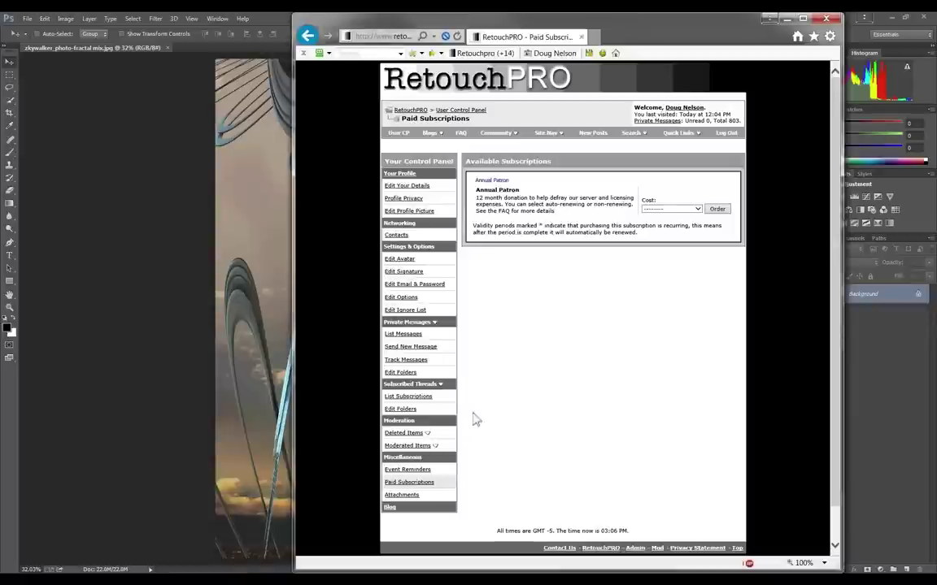
Go to the RetouchPRO Videos page via Site Nav and browse it
left_click(547, 133)
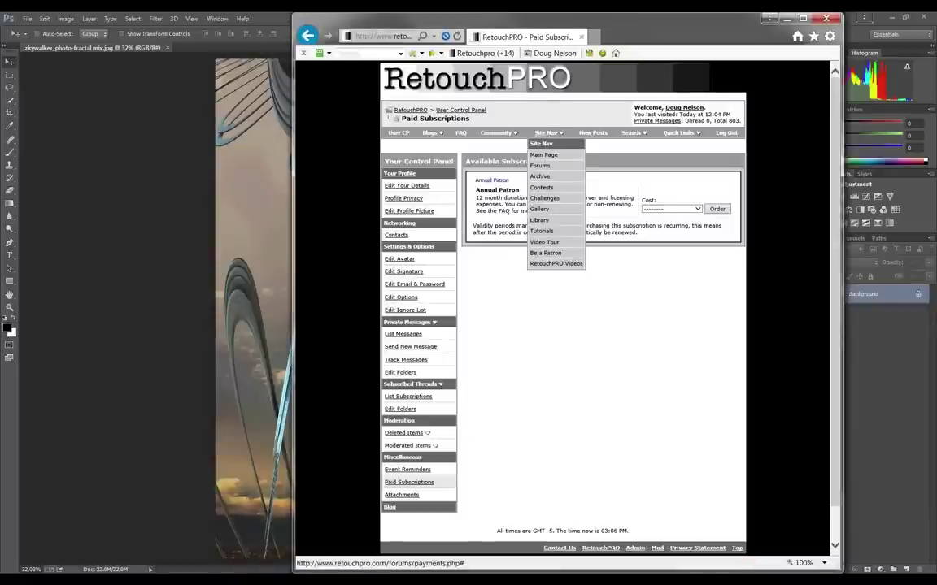
left_click(561, 268)
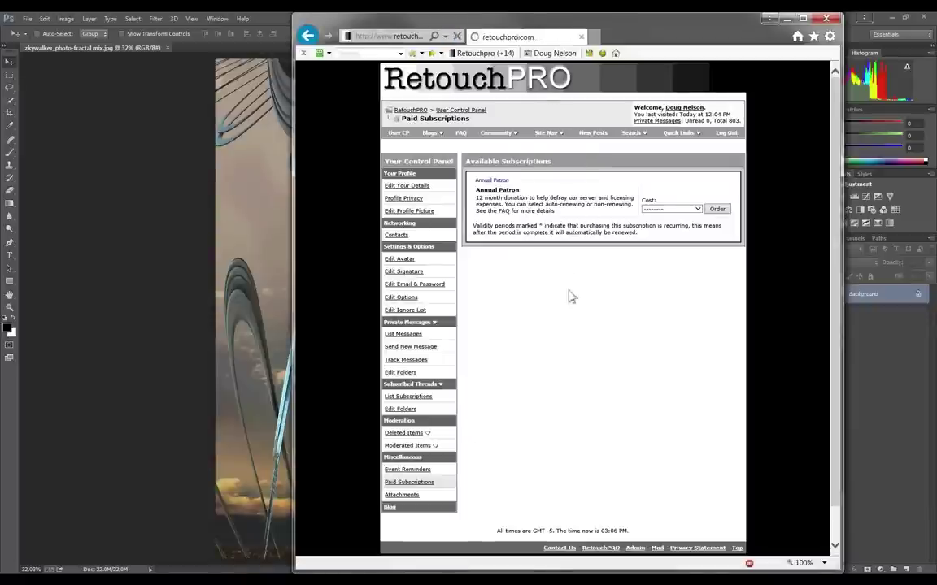
scroll(584, 334, "down", 1)
scroll(584, 334, "down", 4)
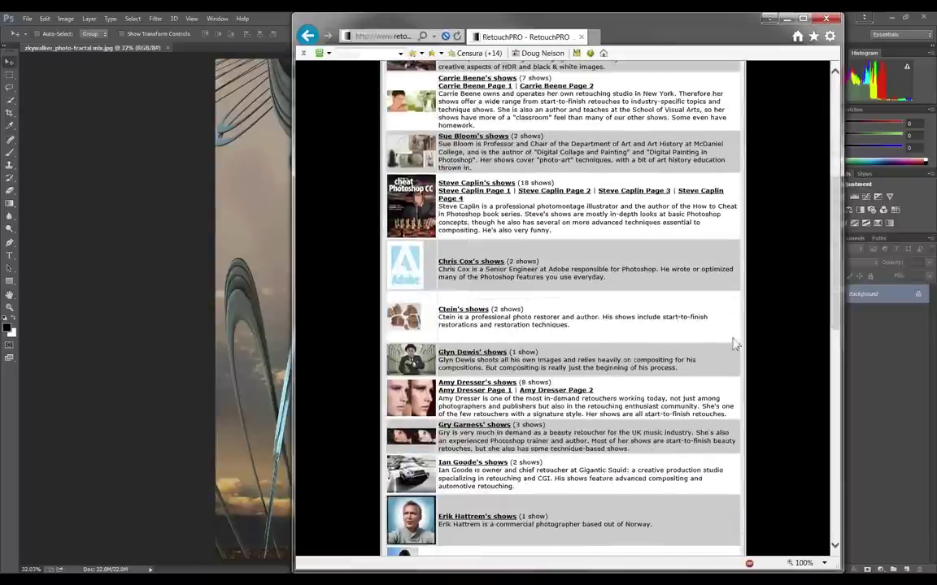
scroll(772, 341, "down", 2)
scroll(772, 342, "down", 2)
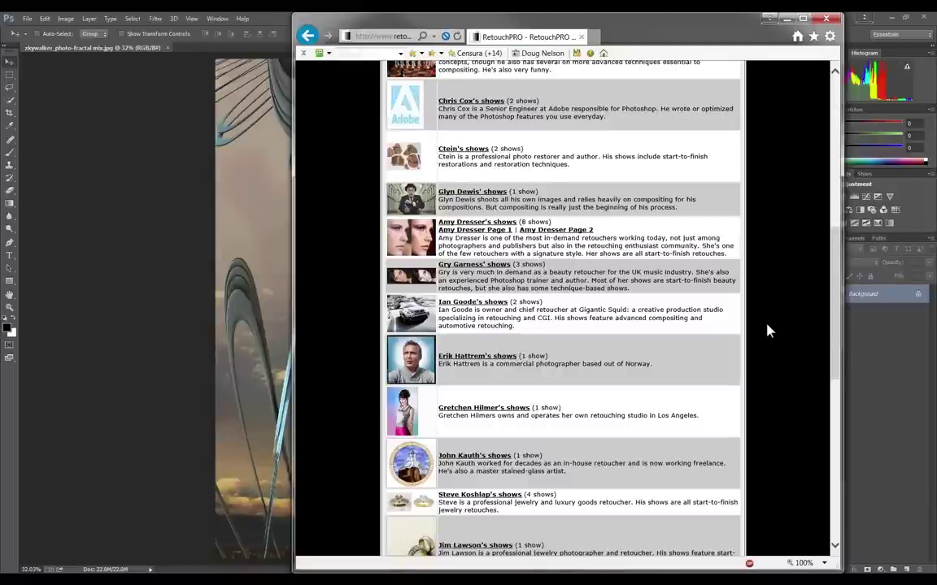
scroll(768, 333, "up", 4)
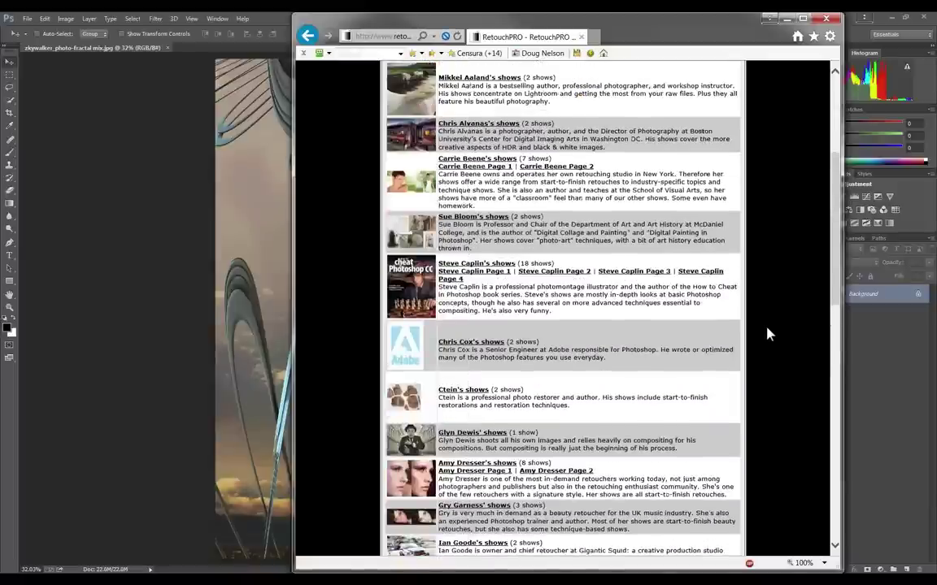
scroll(768, 334, "up", 2)
scroll(769, 333, "down", 1)
scroll(768, 334, "down", 1)
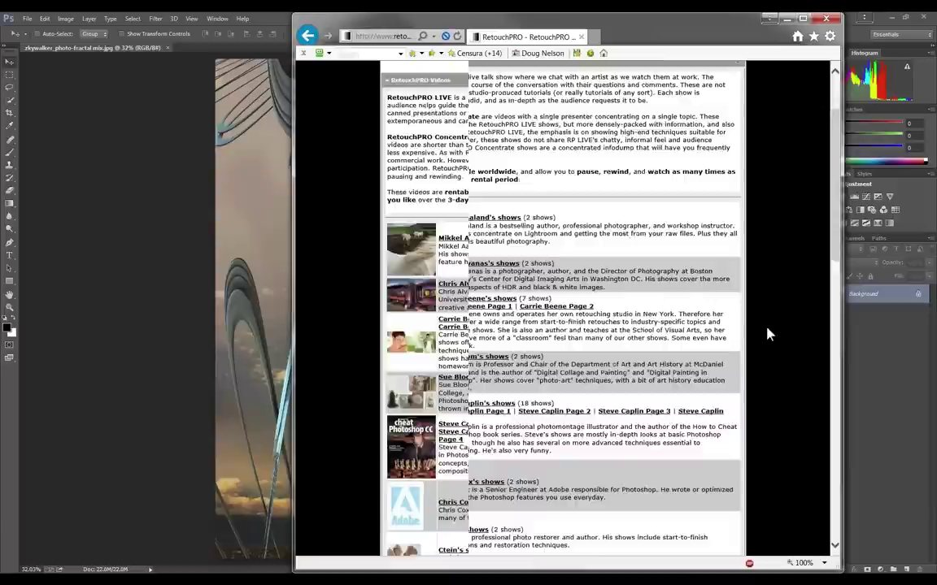
scroll(768, 334, "down", 1)
scroll(768, 334, "down", 1)
scroll(768, 333, "down", 1)
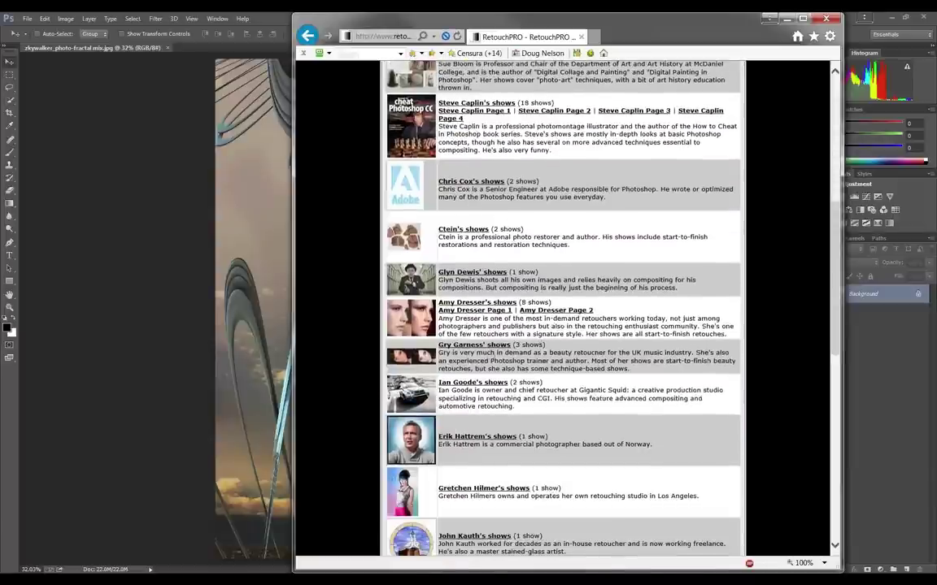
Browse one retoucher's LIVE shows rental page, then return to its top
left_click(471, 345)
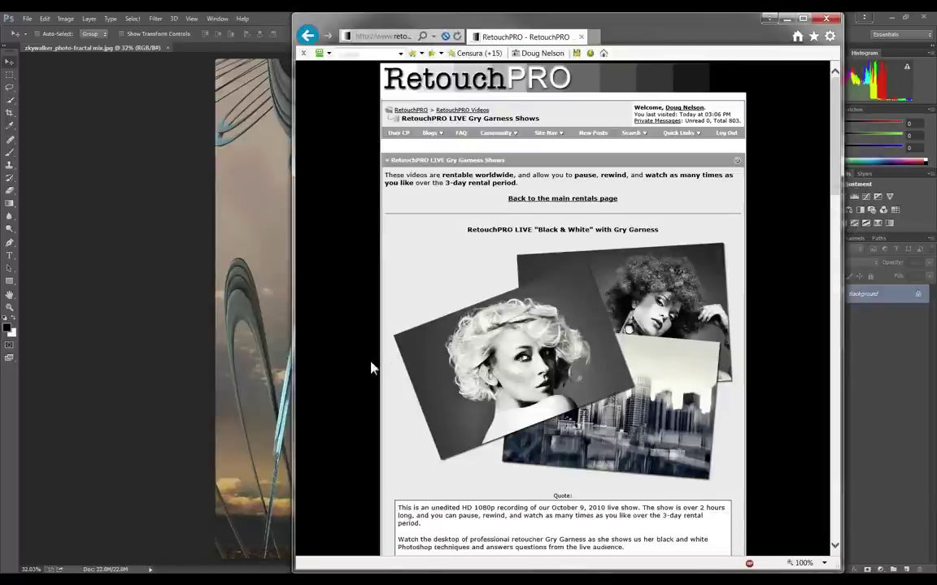
scroll(374, 392, "down", 2)
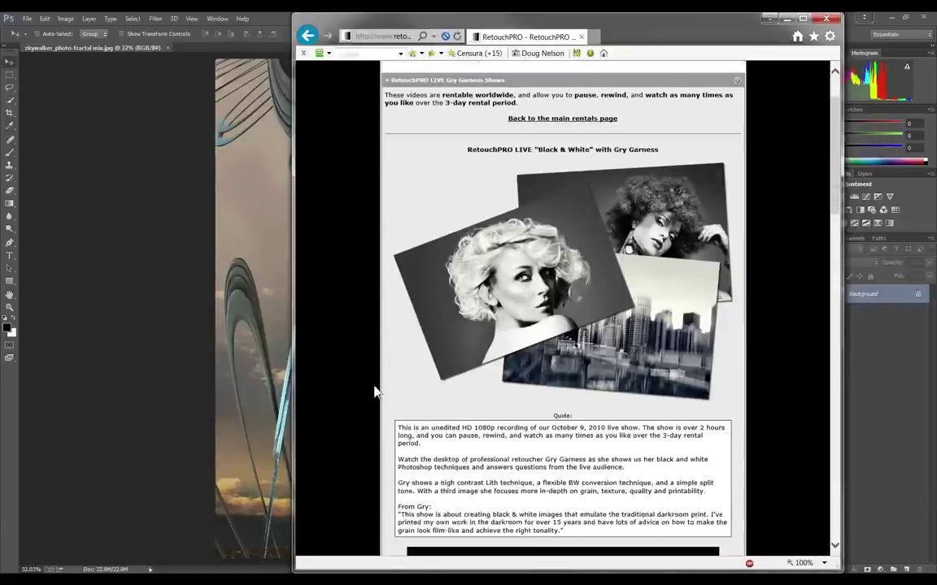
scroll(374, 392, "down", 2)
scroll(373, 389, "down", 6)
scroll(371, 386, "down", 1)
scroll(370, 385, "down", 1)
scroll(371, 385, "down", 4)
scroll(368, 386, "down", 2)
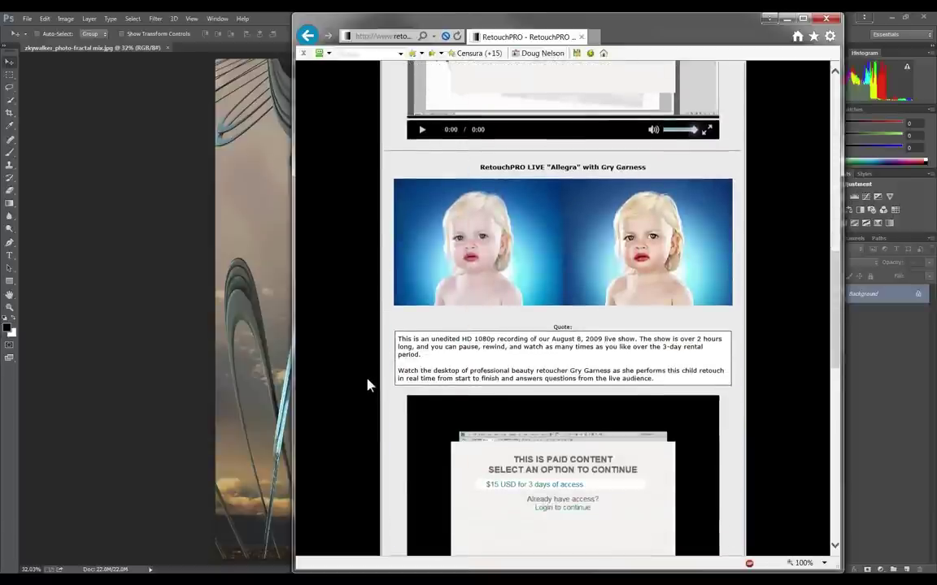
scroll(368, 385, "up", 2)
scroll(367, 385, "up", 6)
scroll(367, 385, "up", 2)
scroll(367, 386, "up", 6)
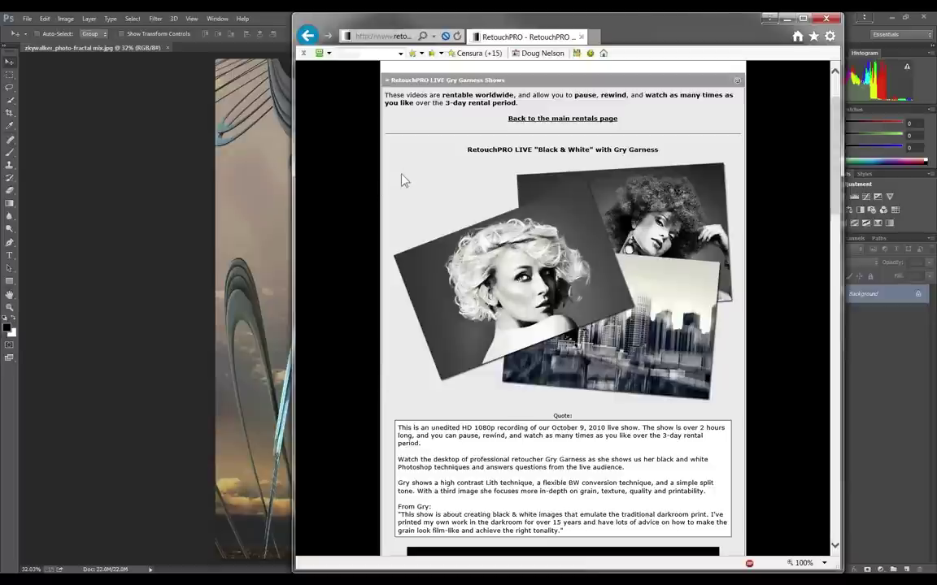
scroll(384, 205, "up", 2)
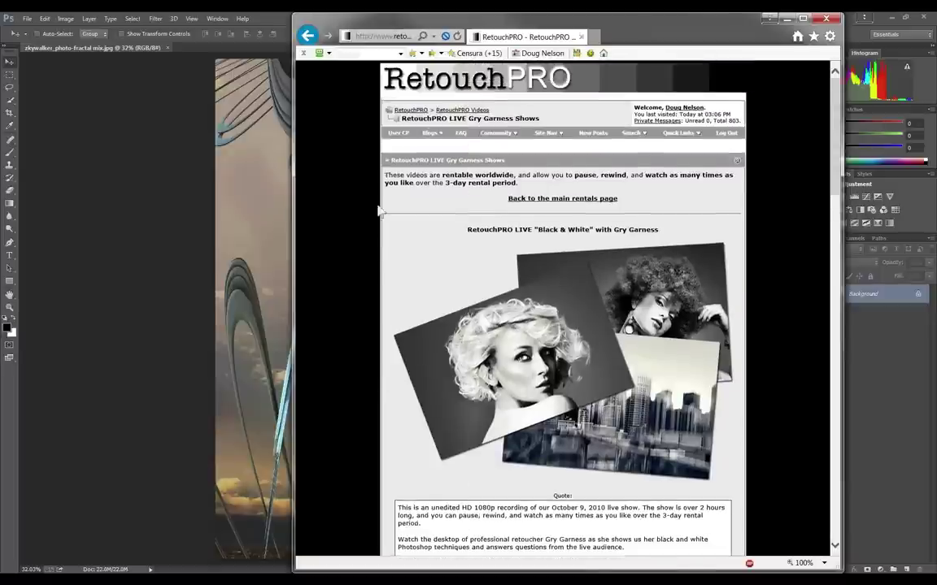
Open the Forums list from Site Nav and the R.I.P. thread in RetouchPRO LIVE
left_click(549, 133)
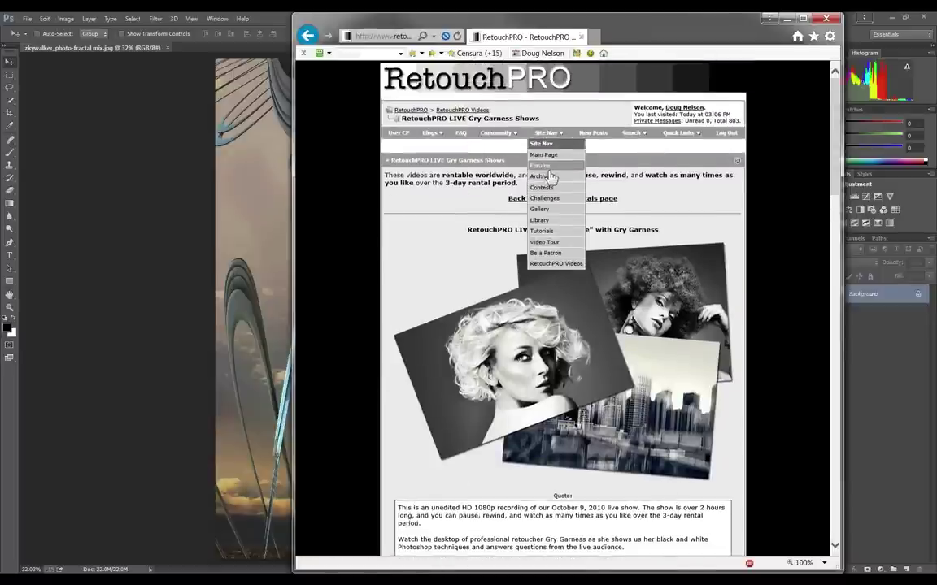
left_click(549, 169)
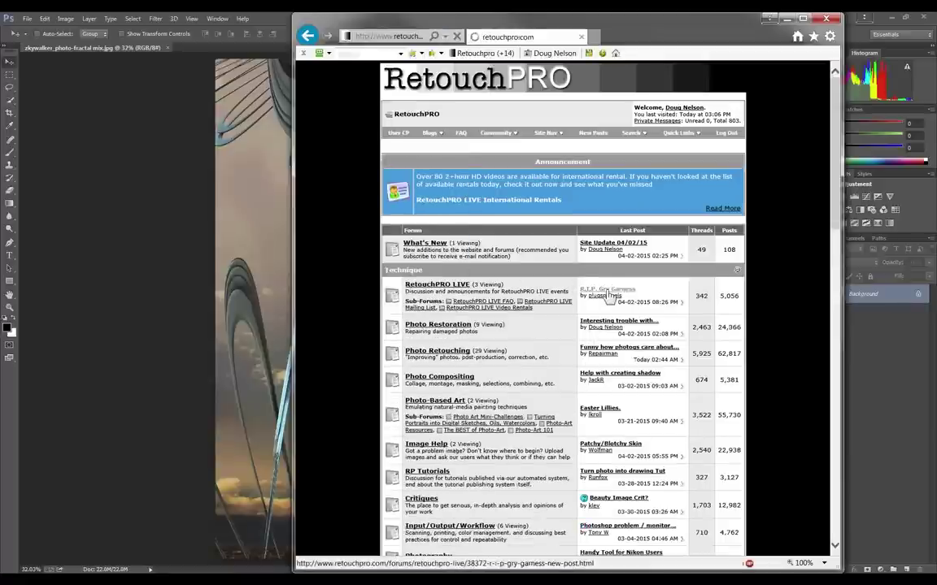
left_click(606, 293)
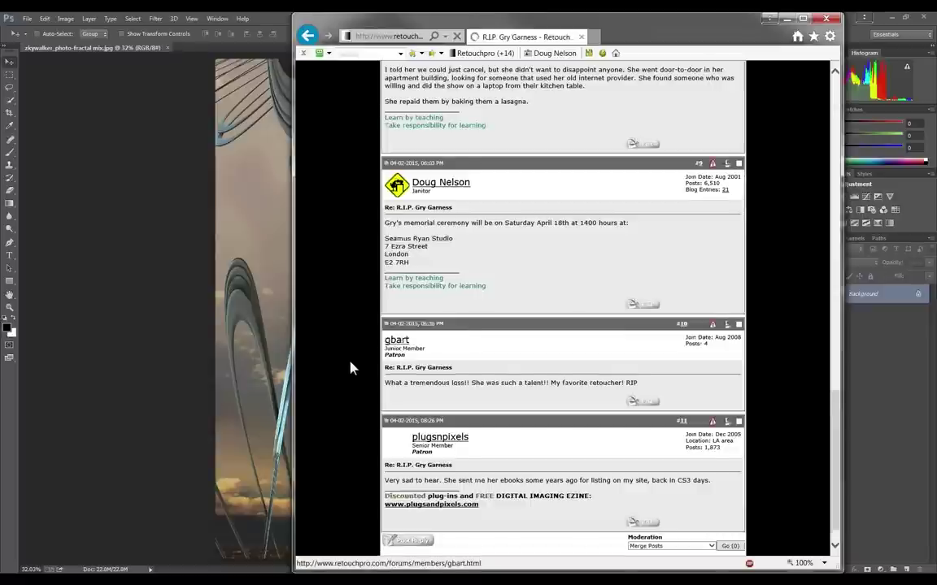
Read through the R.I.P. memorial thread posts, then return to the main forum index
scroll(350, 369, "up", 2)
scroll(350, 368, "up", 1)
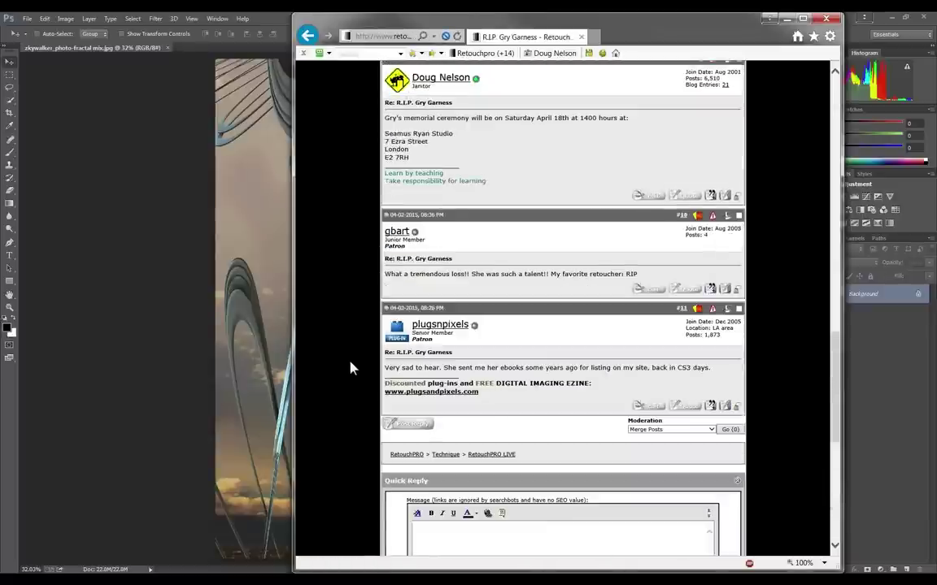
scroll(349, 368, "up", 3)
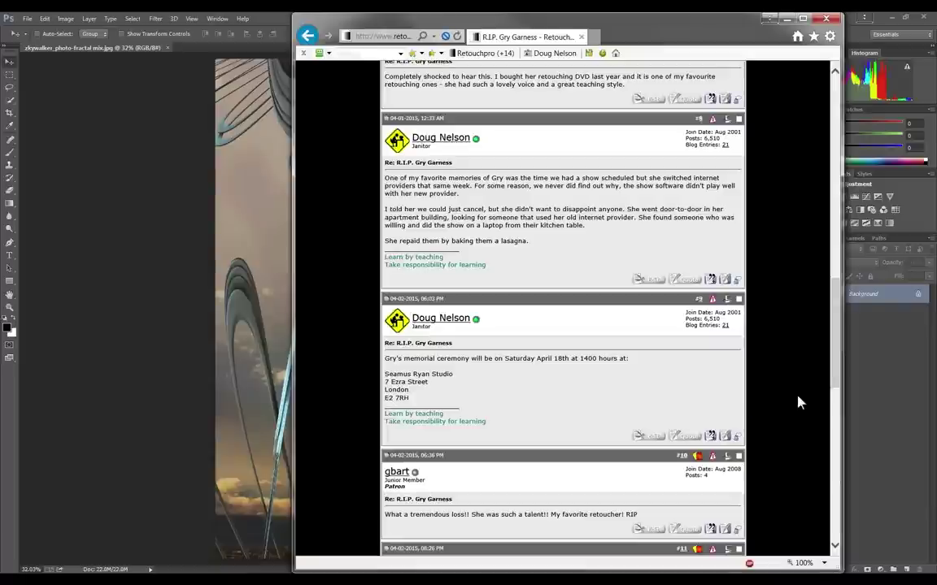
scroll(793, 409, "up", 2)
scroll(793, 409, "up", 3)
scroll(793, 409, "up", 2)
scroll(793, 409, "up", 3)
scroll(792, 409, "up", 2)
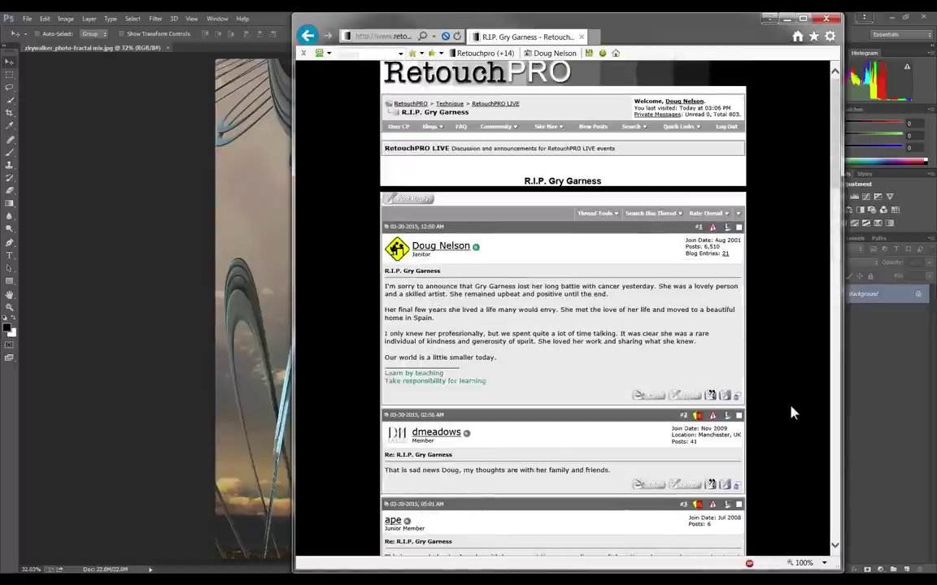
scroll(787, 413, "down", 1)
scroll(787, 413, "down", 2)
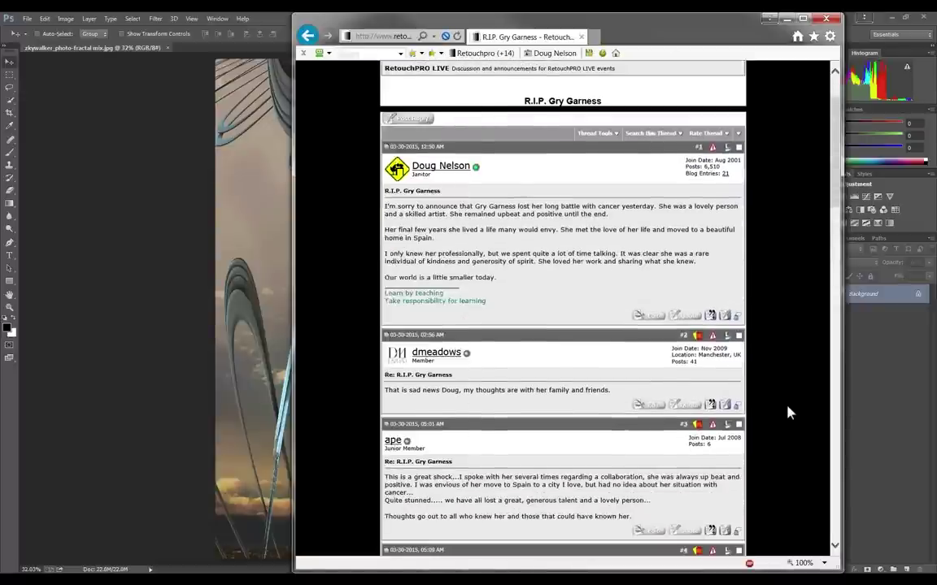
scroll(787, 413, "up", 2)
left_click(412, 113)
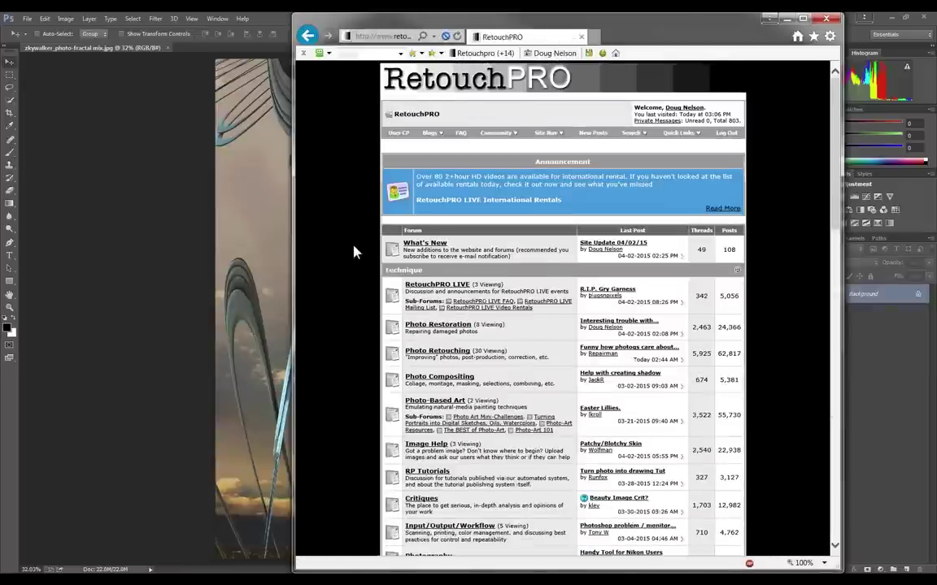
Scroll through the Technique, Tools, Business, Studio and Community sections, then back to top
scroll(354, 252, "down", 2)
scroll(354, 252, "down", 1)
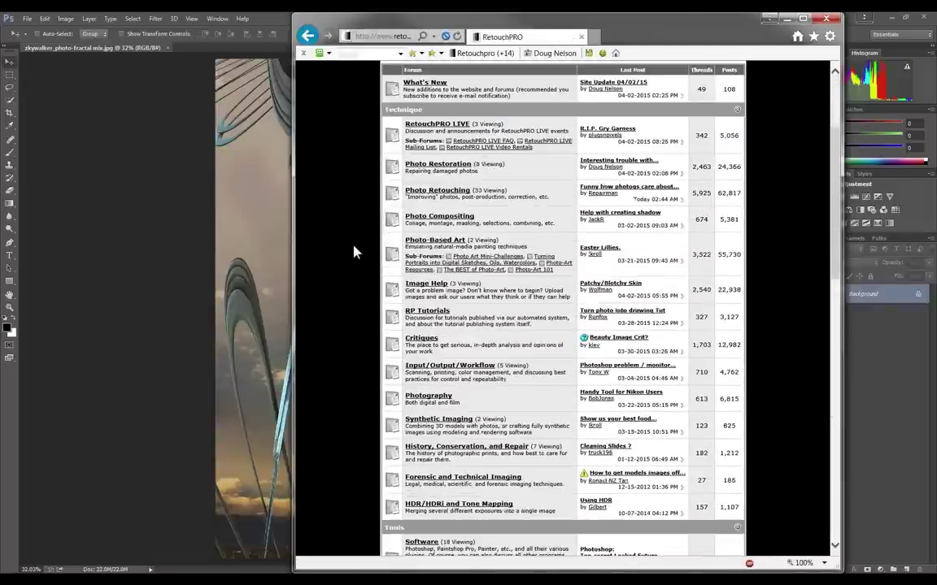
scroll(354, 252, "up", 4)
scroll(354, 252, "down", 2)
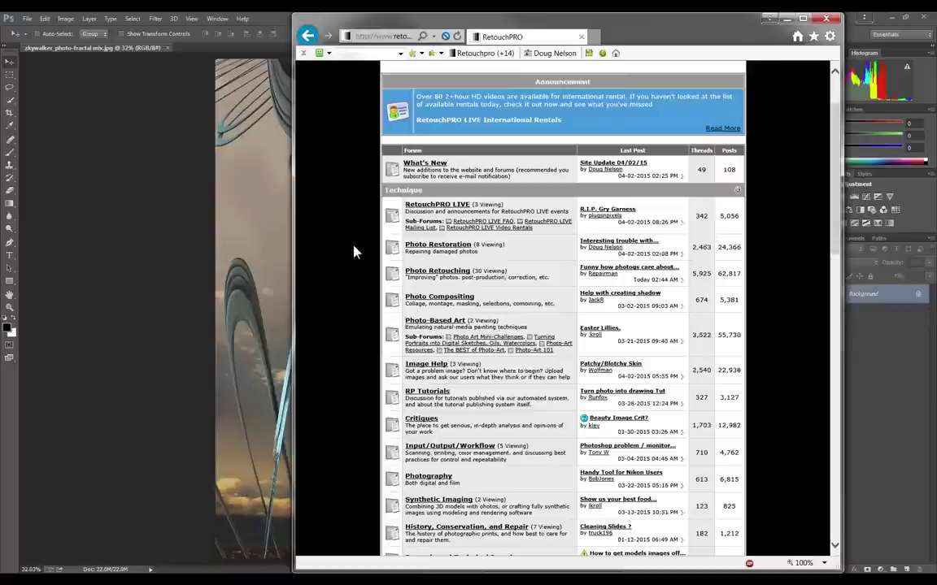
scroll(353, 252, "down", 2)
scroll(353, 253, "down", 4)
scroll(354, 252, "down", 5)
scroll(354, 252, "down", 1)
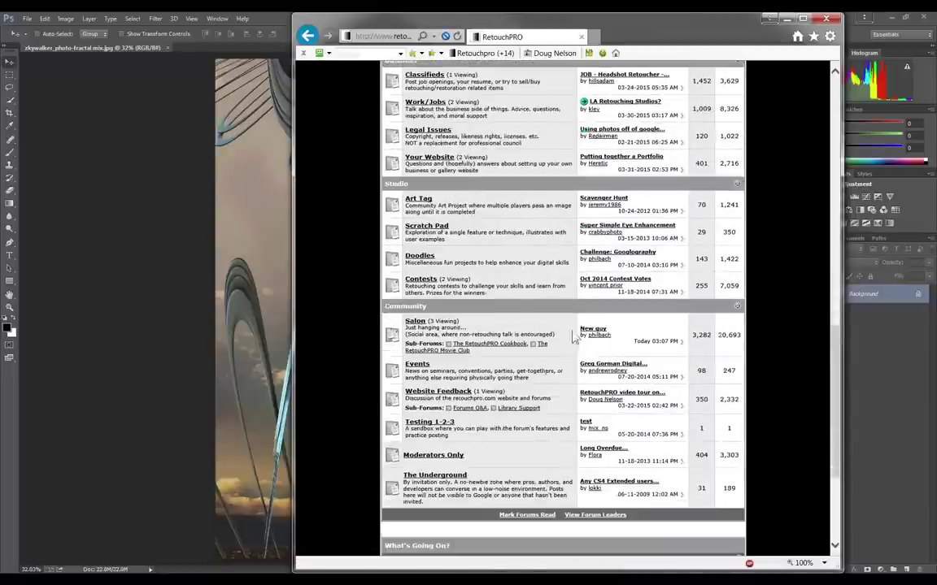
scroll(353, 385, "up", 1)
scroll(354, 385, "up", 3)
scroll(354, 386, "up", 4)
scroll(353, 385, "up", 2)
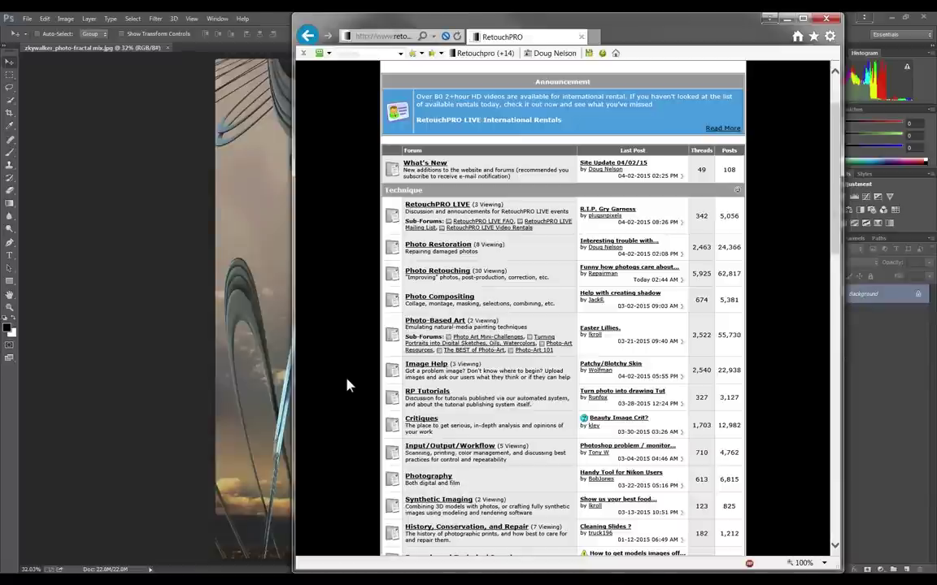
scroll(346, 385, "up", 2)
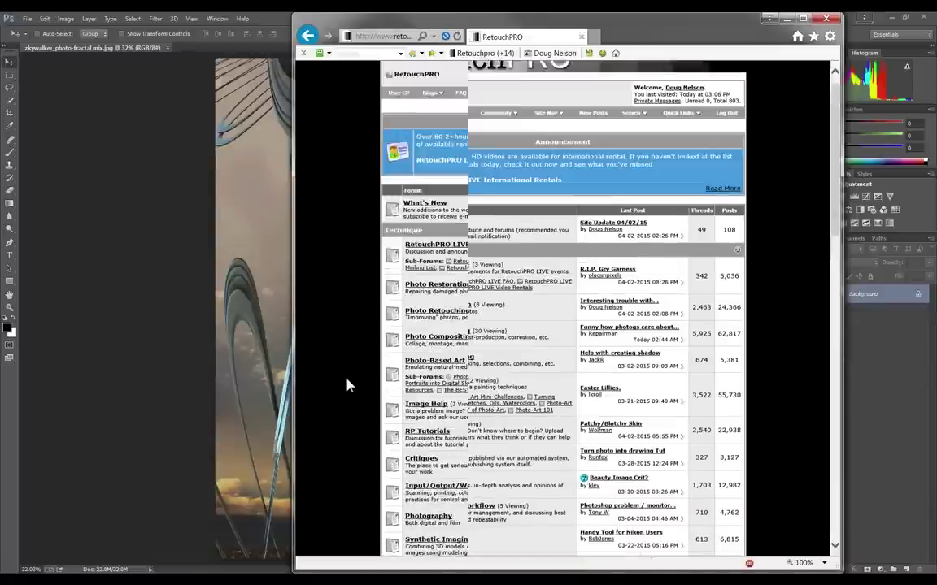